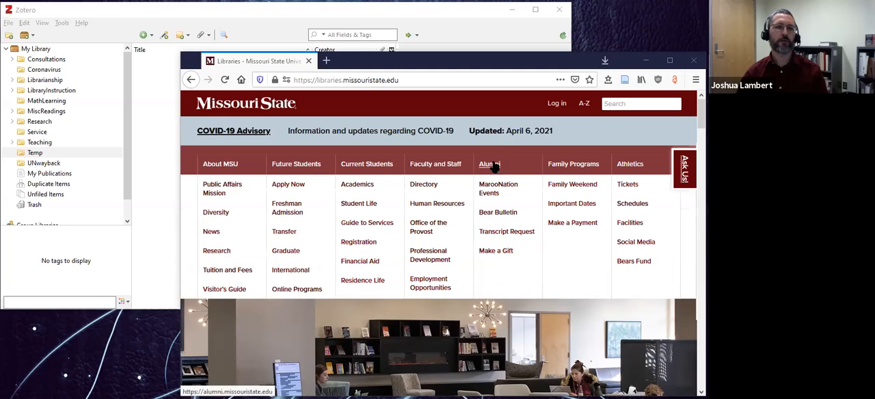
Open the Zotero website at zotero.org in the browser and view its download section.
click(356, 15)
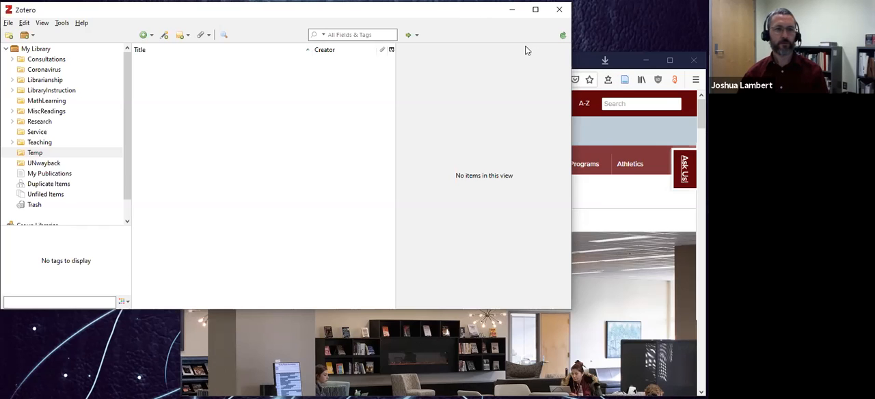
click(583, 64)
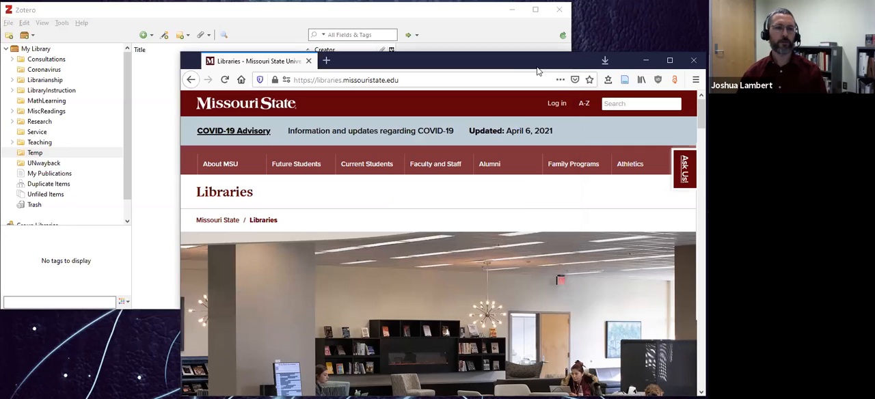
click(481, 80)
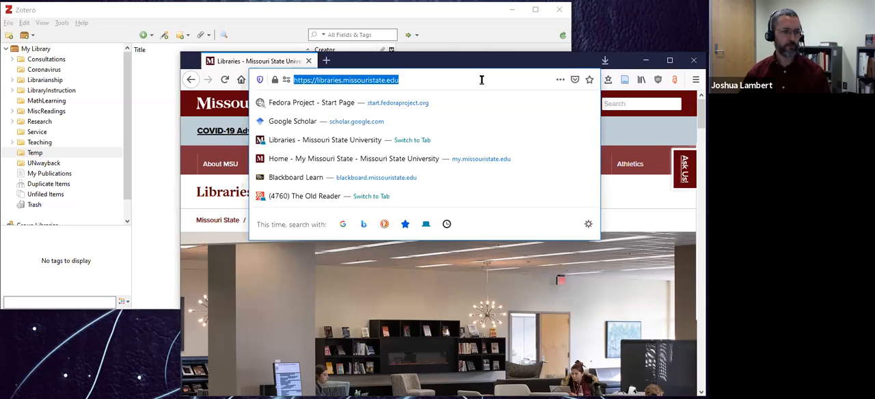
text(zotero.org/)
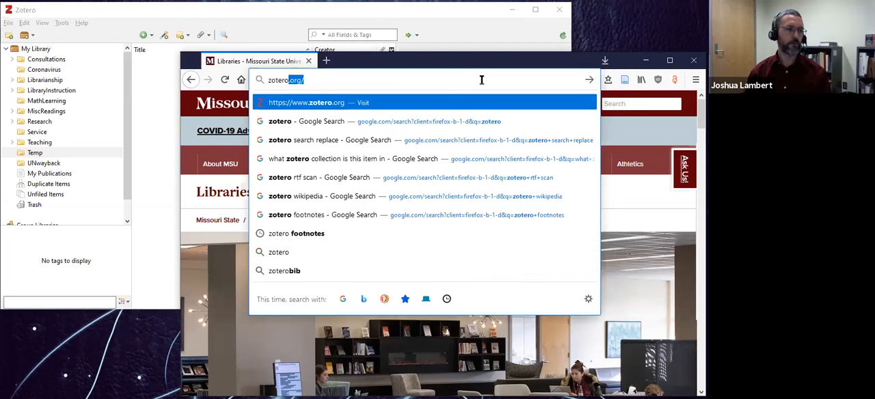
key(Return)
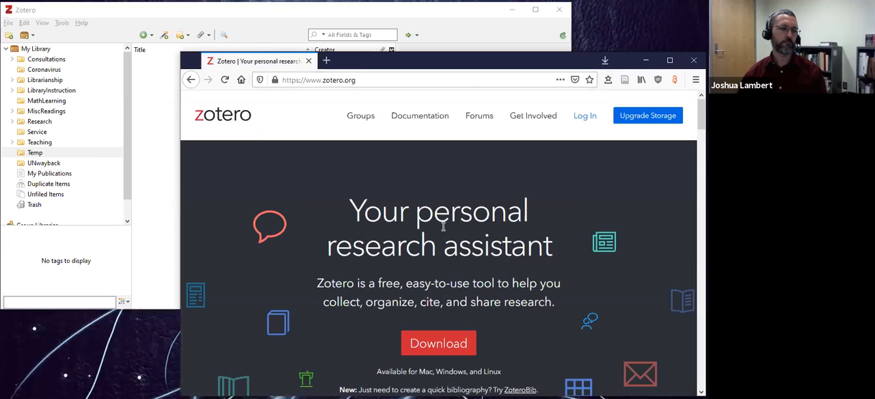
scroll(432, 285, down, 1)
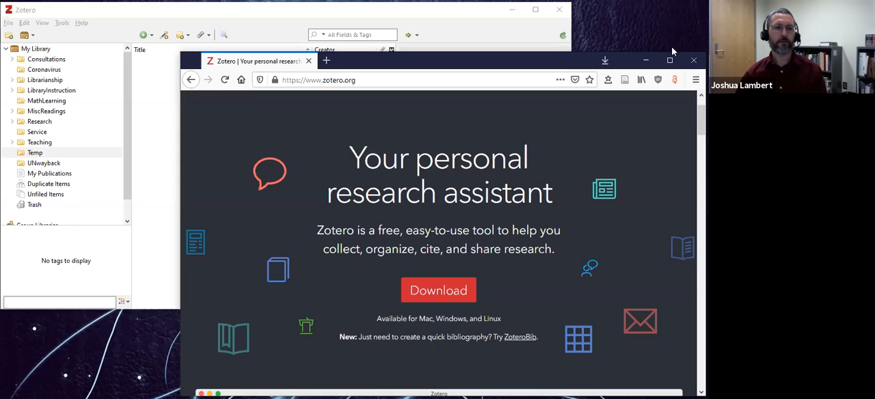
Switch to Zotero and view the contents of the UNwayback collection, the Temp collection and the whole My Library.
click(360, 14)
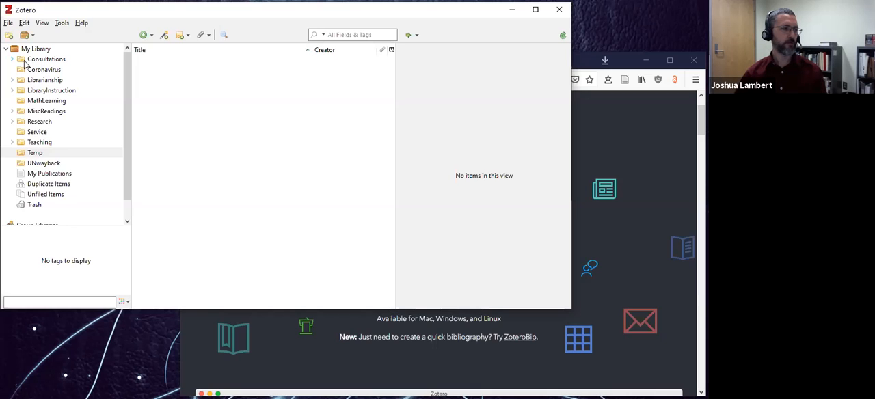
click(35, 164)
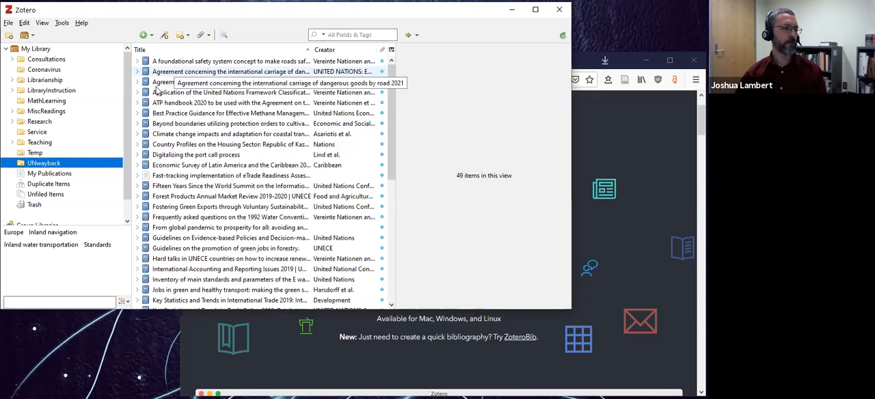
click(35, 153)
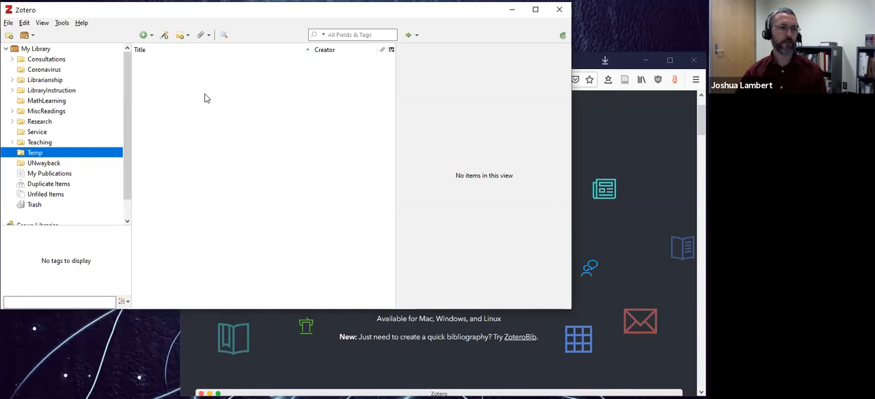
click(36, 51)
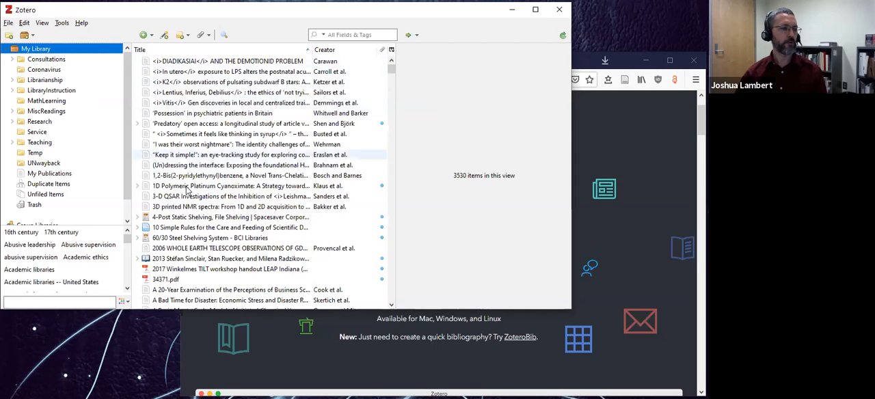
View the details of the 2013 book section "Information Visualization for Humanities Scholars" and examine the available item types without changing its type.
scroll(192, 232, down, 1)
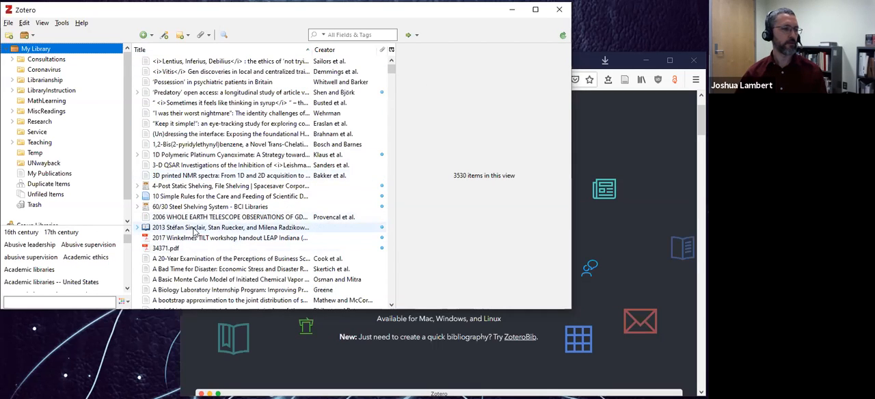
click(196, 229)
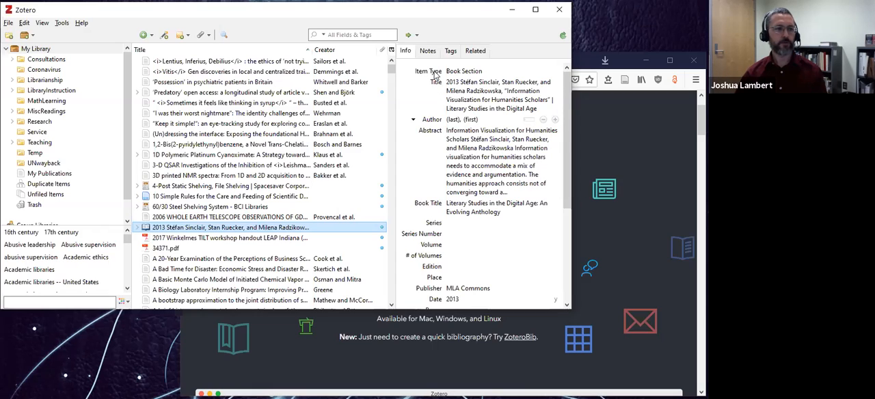
click(496, 73)
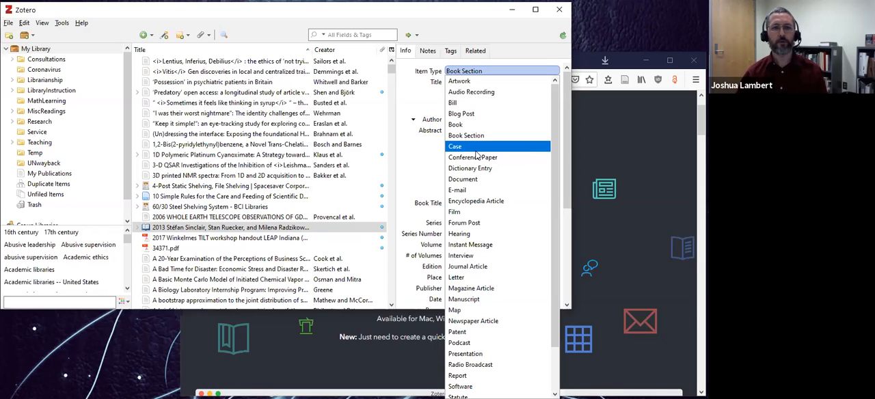
click(451, 29)
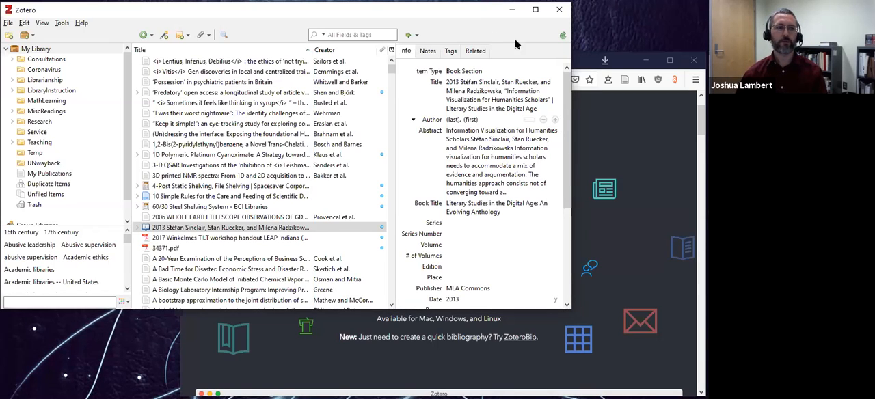
Switch to the browser, go to the Discover@MSU search on the Missouri State Libraries page and decline the research help chat offer.
click(594, 149)
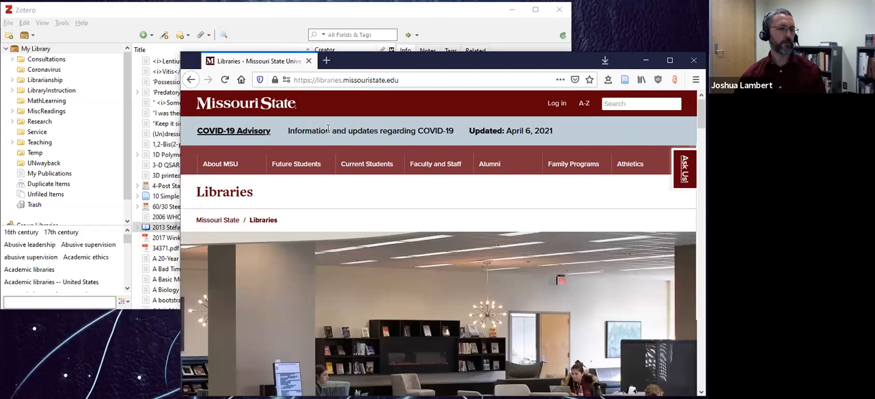
scroll(339, 158, down, 1)
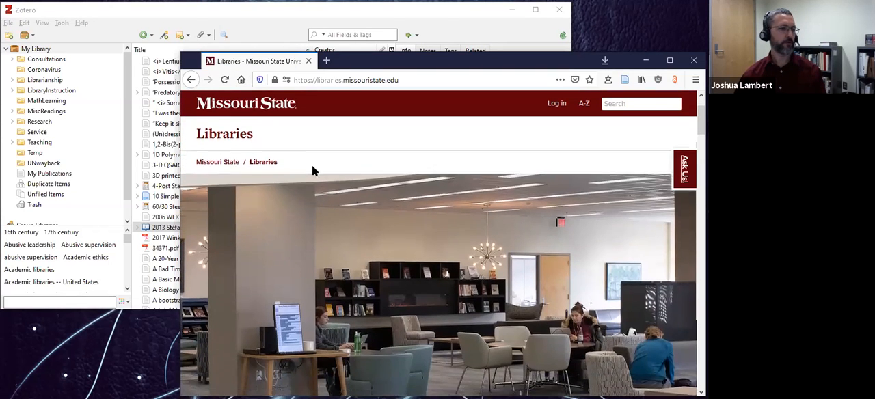
scroll(312, 165, down, 5)
scroll(335, 170, down, 7)
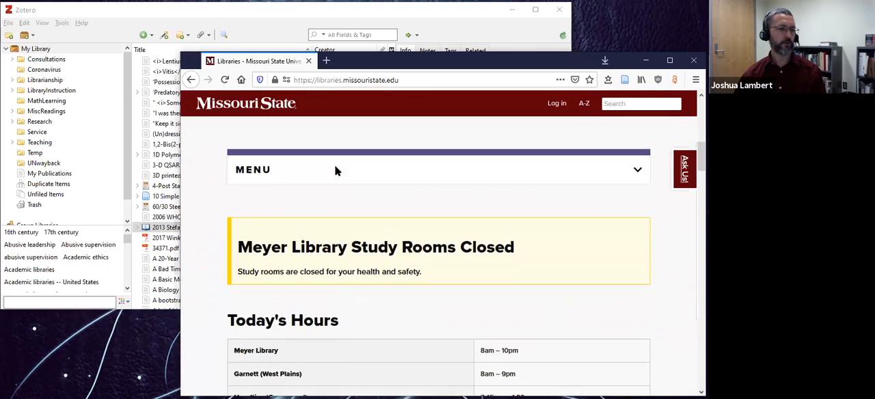
scroll(287, 201, down, 1)
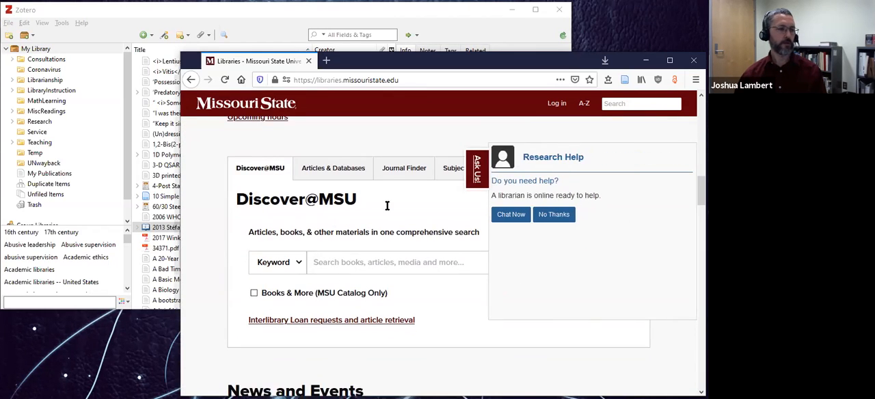
click(556, 214)
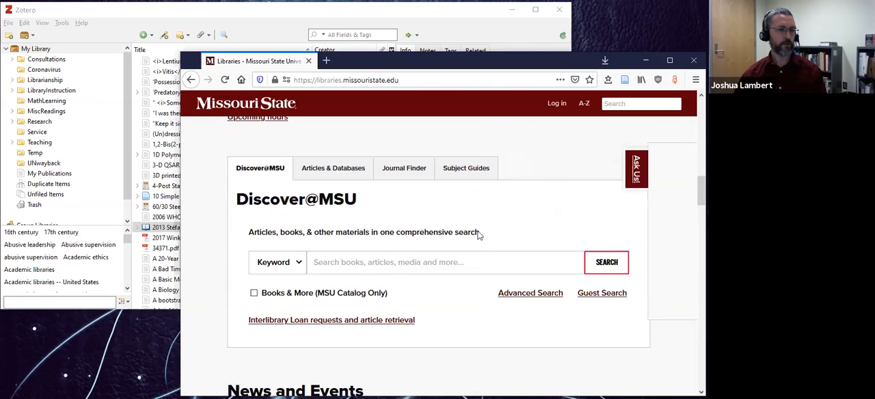
Search Discover@MSU by keyword for "data management plan".
click(365, 260)
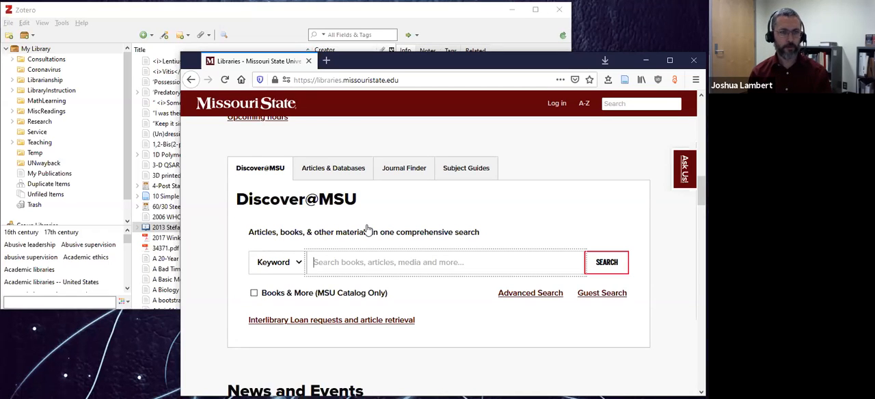
text(data)
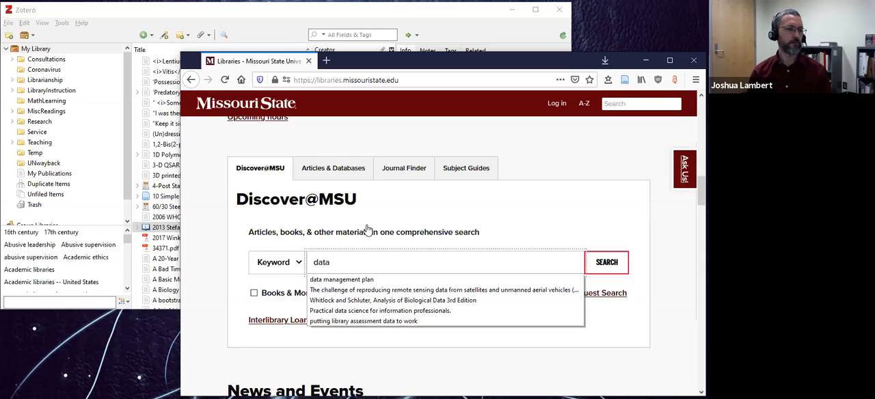
text( management plan)
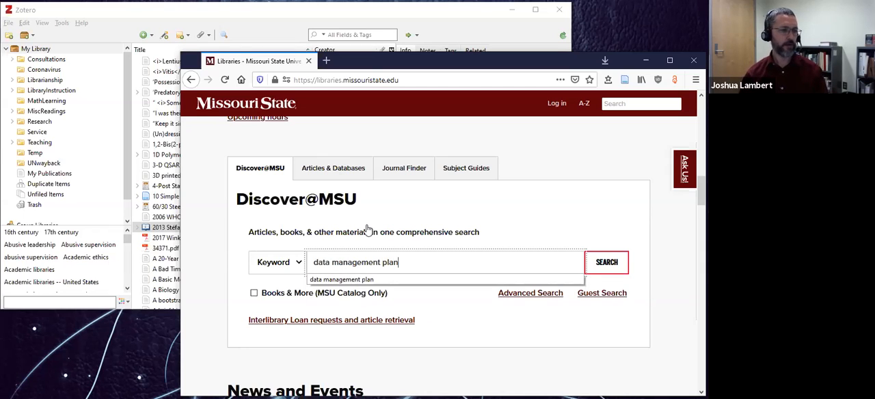
key(Return)
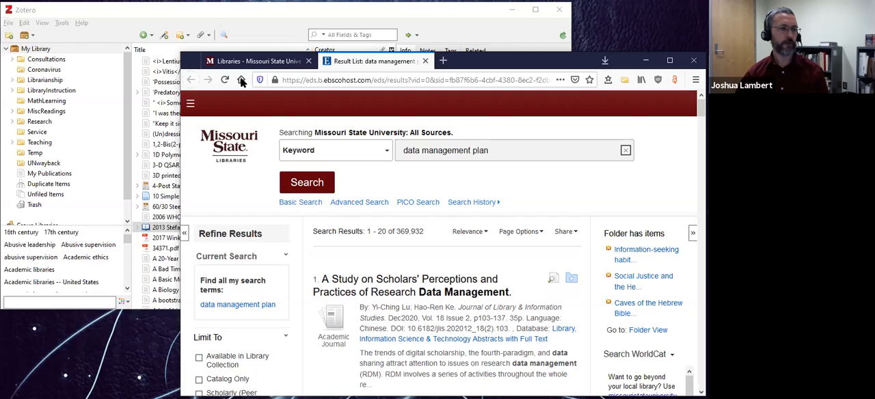
Open Zotero's item selector for the results and mark the bilingual "A Study on Scholars' Perceptions" entry and "Evaluation and analysis of Data Management Plan tools".
click(626, 85)
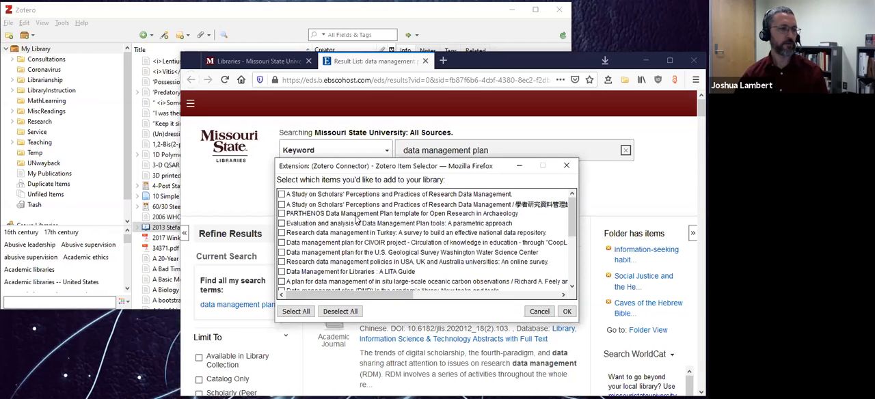
drag(323, 165, 61, 82)
scroll(369, 284, down, 5)
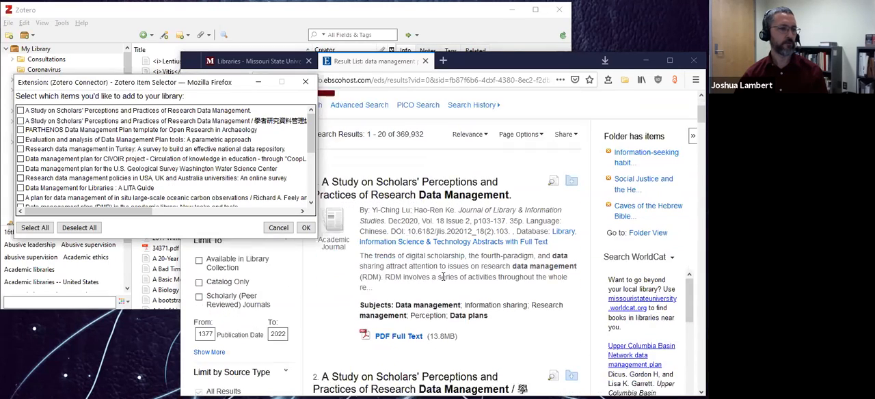
scroll(443, 279, down, 4)
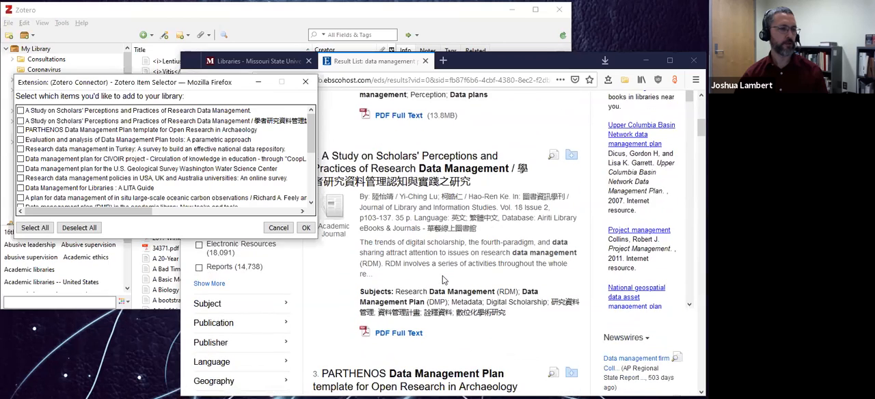
scroll(443, 279, down, 4)
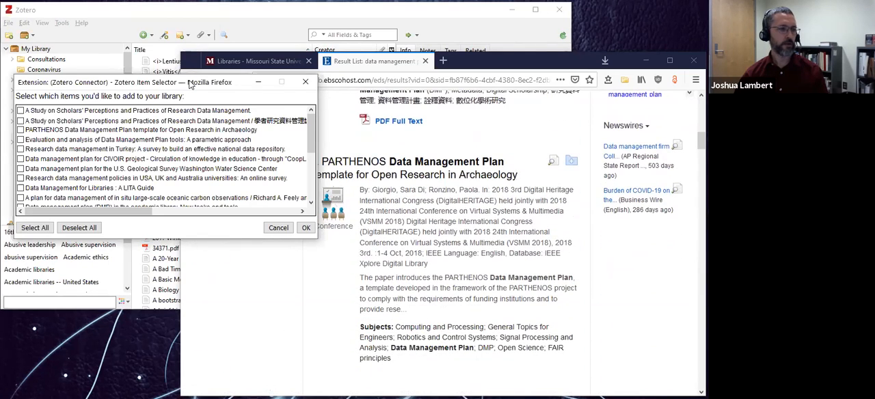
drag(190, 82, 480, 143)
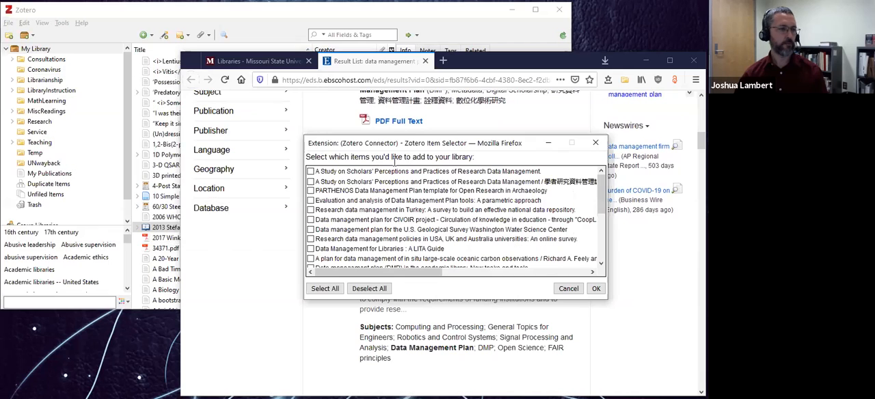
click(311, 182)
click(312, 201)
Also mark "Data Management for Libraries : A LITA Guide" in the item selector and try to save the chosen items to Zotero.
drag(397, 146, 98, 132)
scroll(451, 220, up, 2)
scroll(451, 220, up, 3)
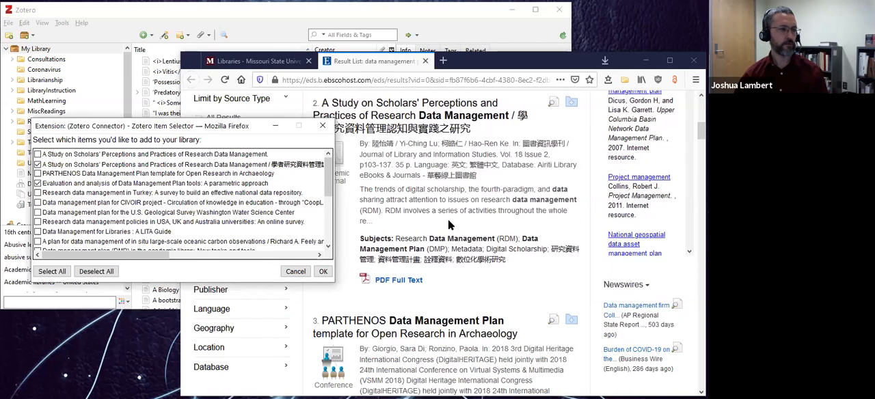
scroll(440, 218, down, 8)
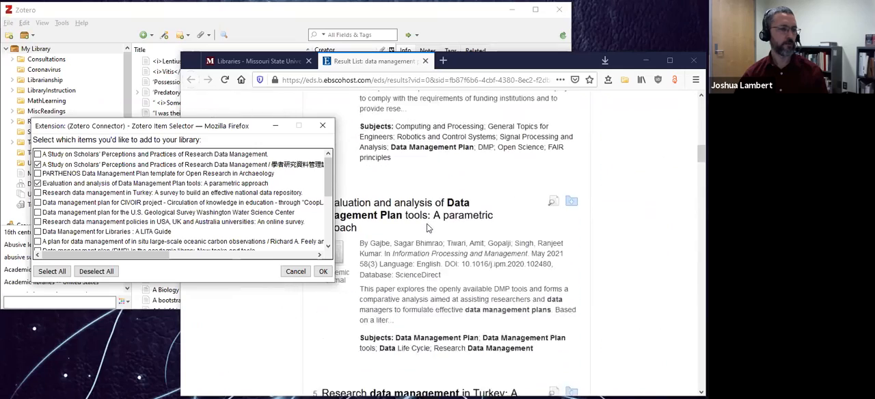
scroll(427, 224, down, 8)
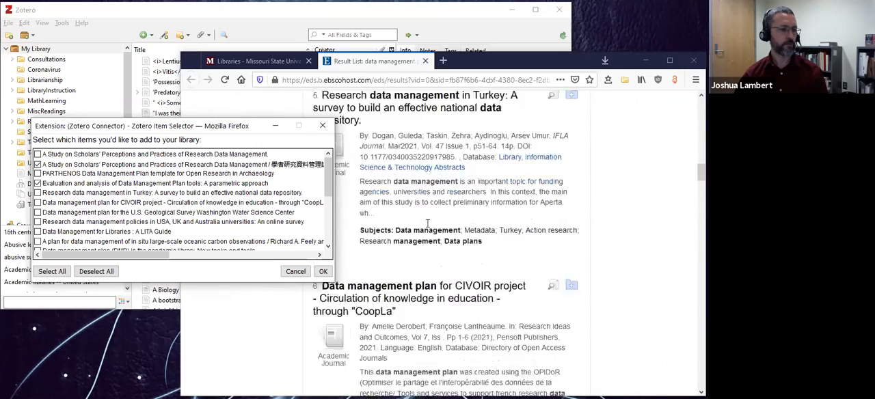
scroll(428, 229, down, 8)
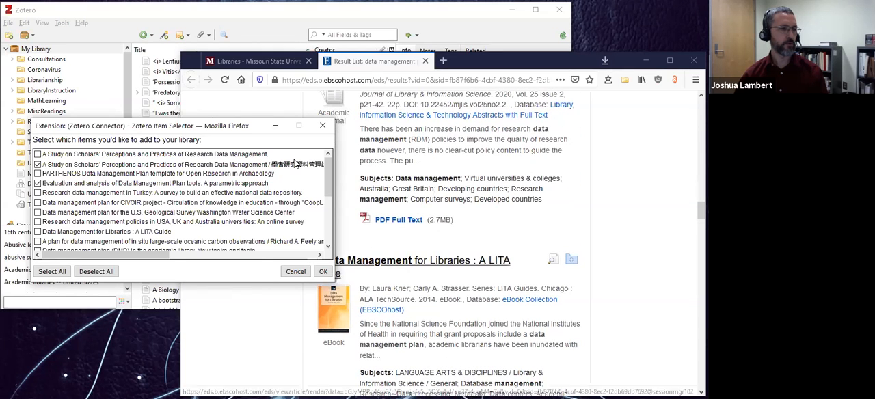
drag(243, 128, 290, 75)
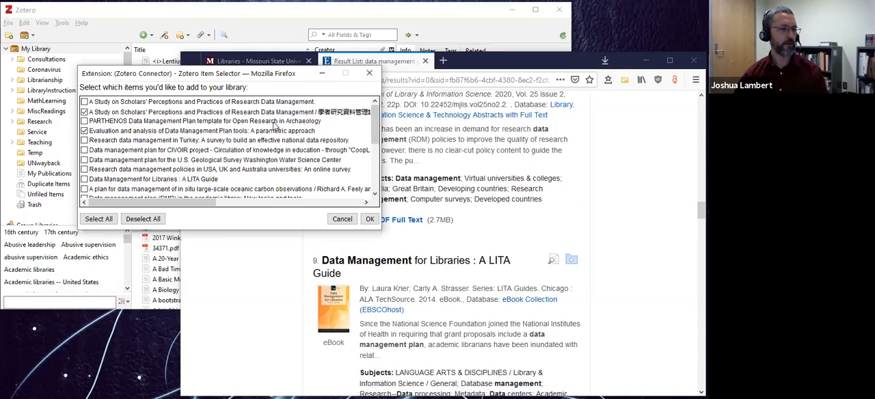
click(84, 179)
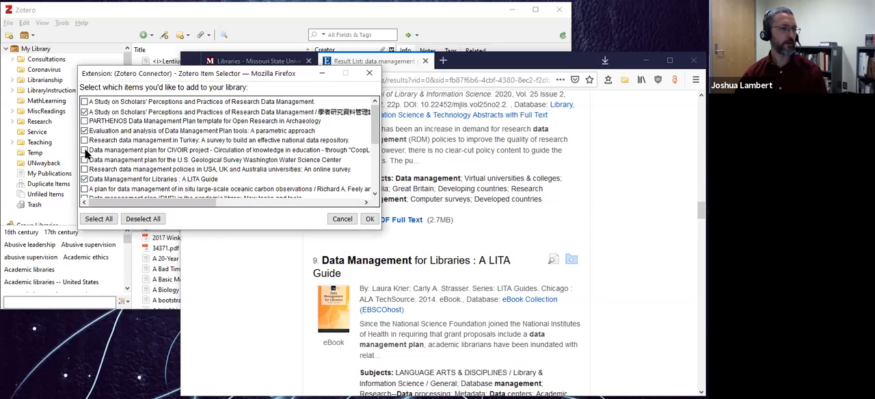
click(370, 220)
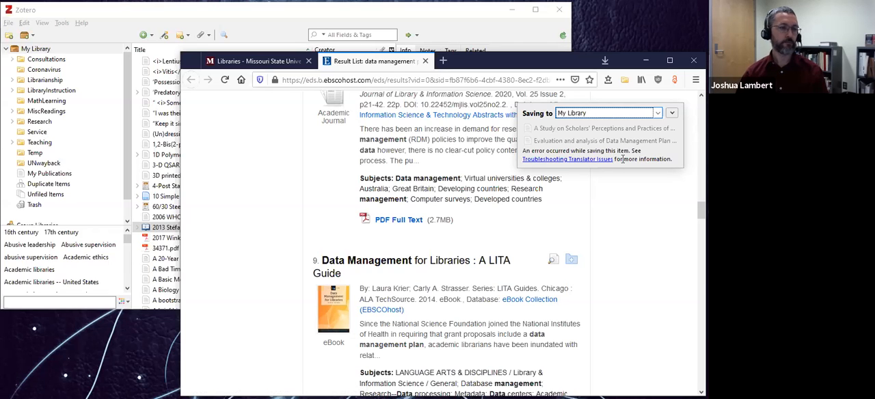
Switch to Zotero, make the Temp collection the active save destination, and return to the search results in the browser.
click(270, 16)
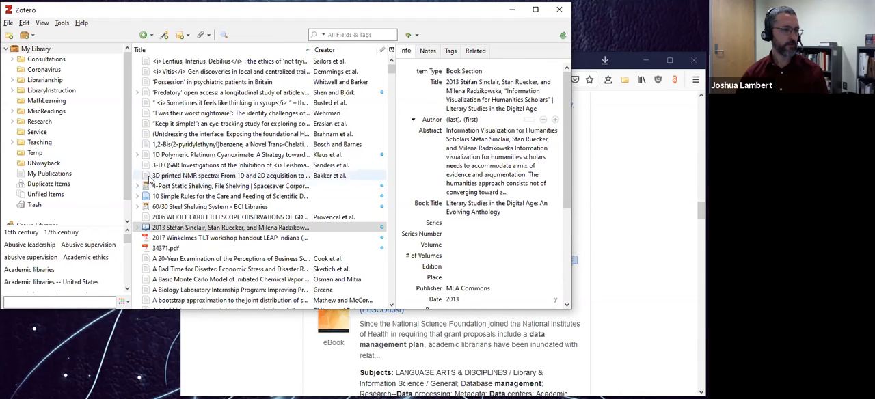
click(34, 154)
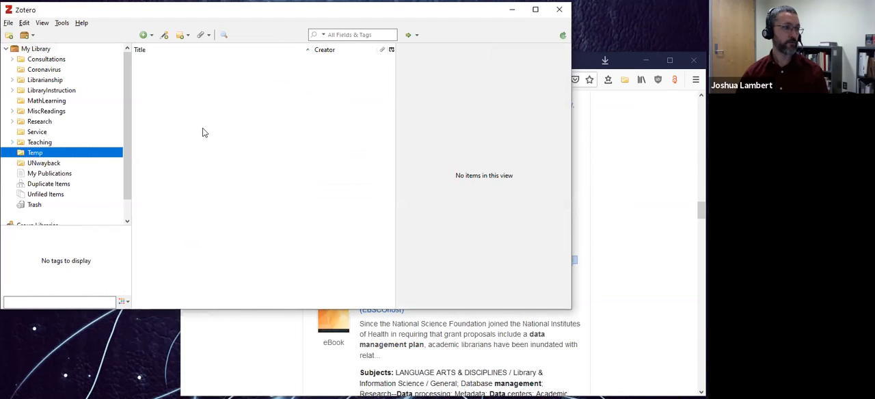
click(630, 118)
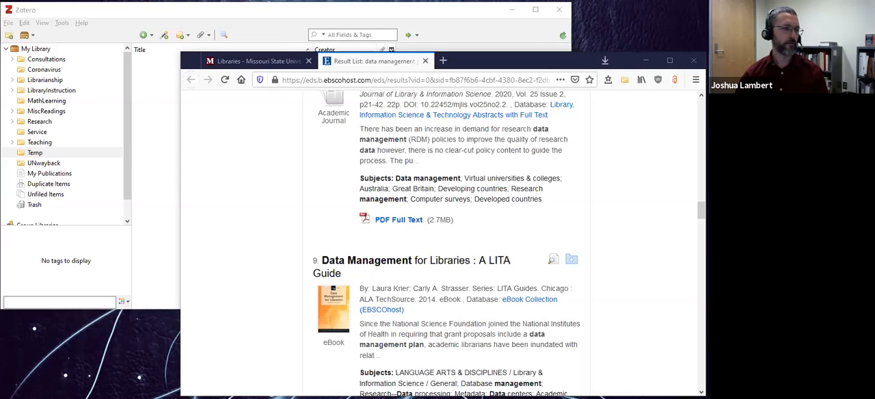
Save "A Study on Scholars' Perceptions" (English-only entry), "Evaluation and analysis of Data Management Plan tools" and "Data Management for Libraries" with the Zotero connector.
click(624, 80)
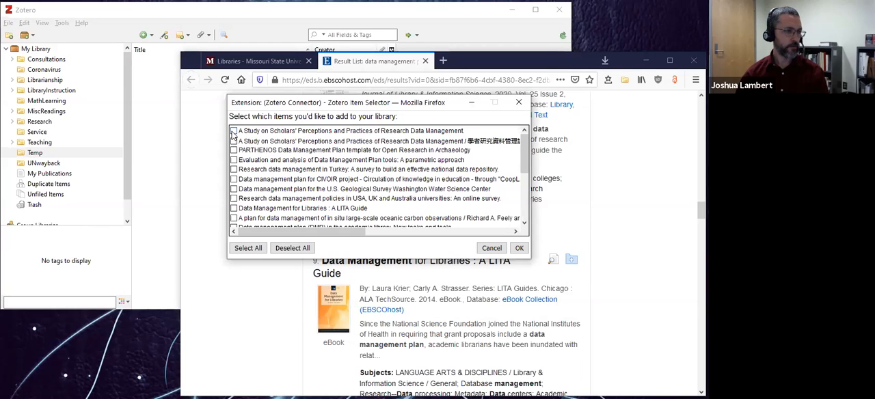
click(234, 131)
click(234, 160)
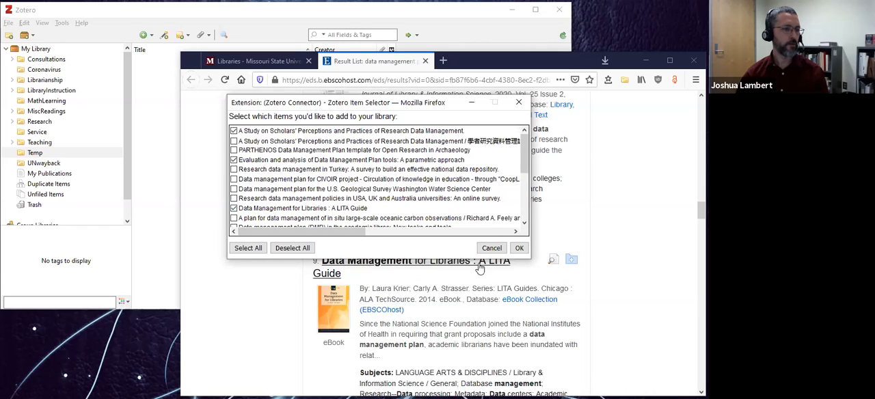
click(519, 248)
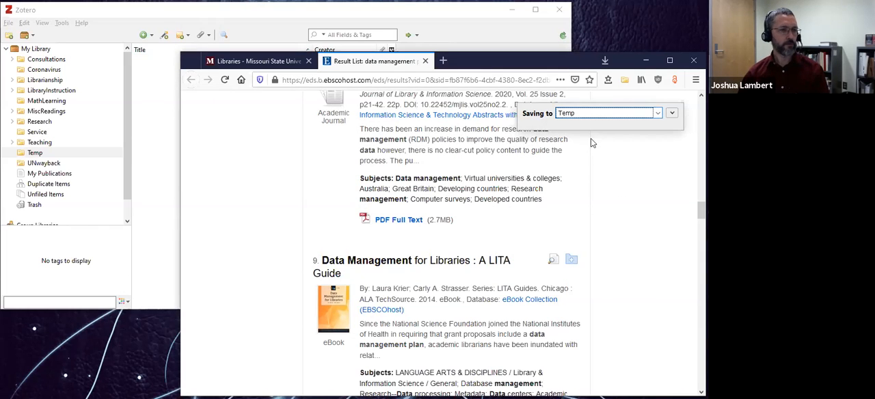
Switch to Zotero and check the item types of the saved "A Study on Scholars' Perceptions" and "Data Management for Libraries" entries.
click(241, 13)
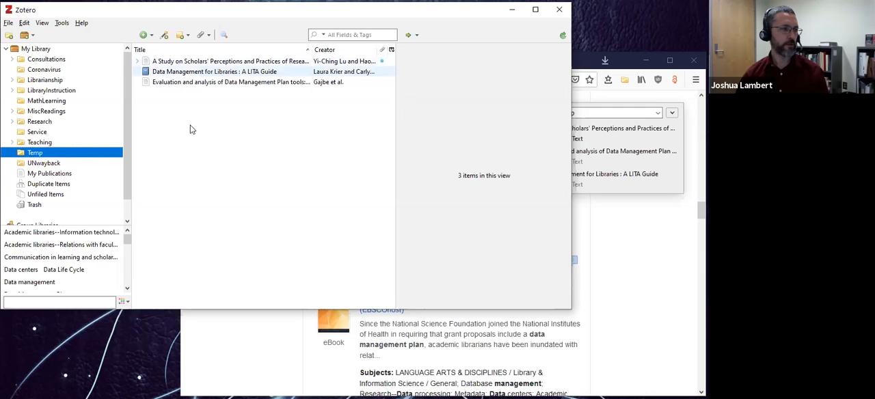
click(221, 62)
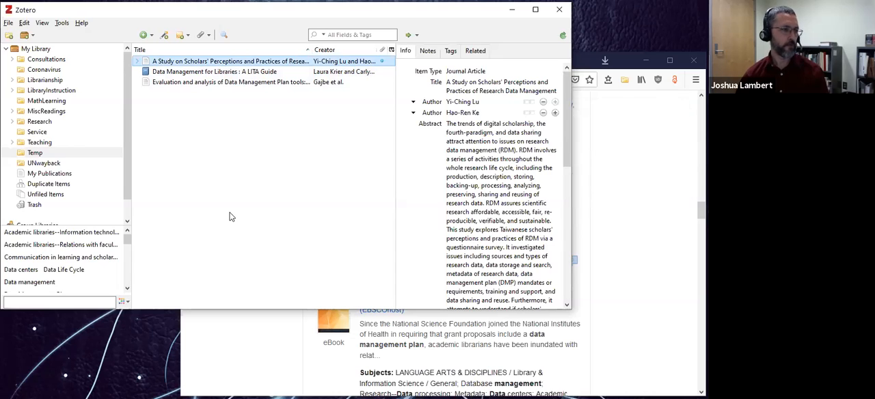
click(253, 72)
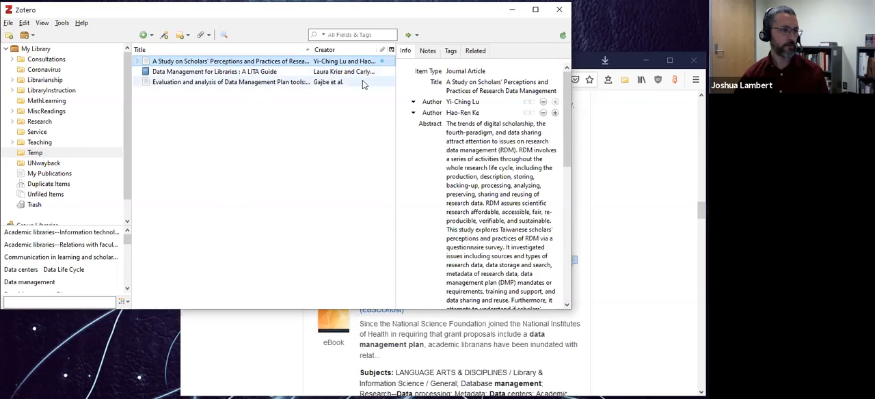
click(462, 73)
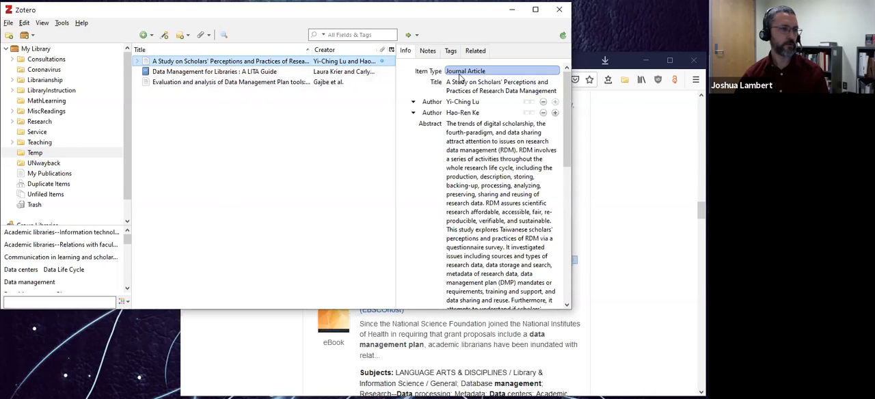
click(252, 73)
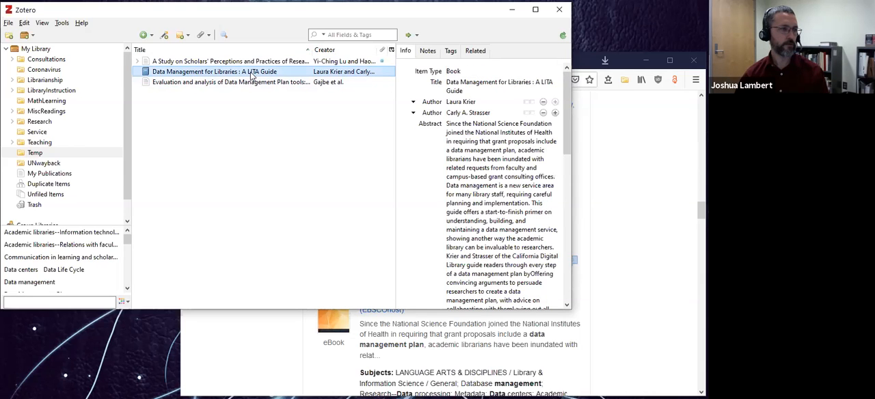
click(458, 71)
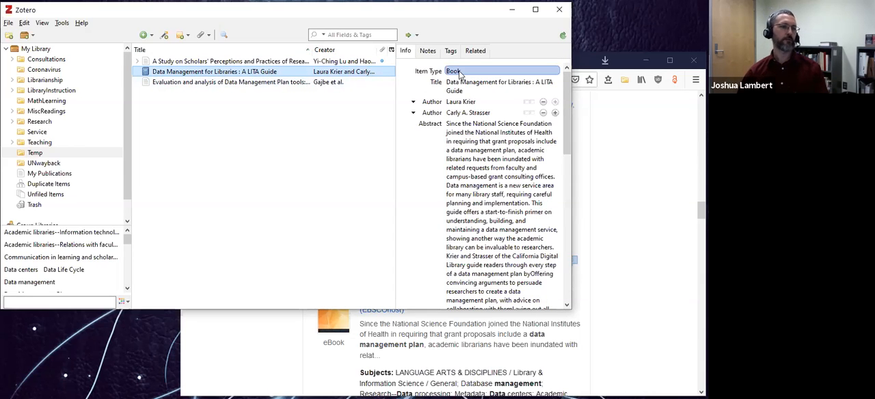
click(650, 172)
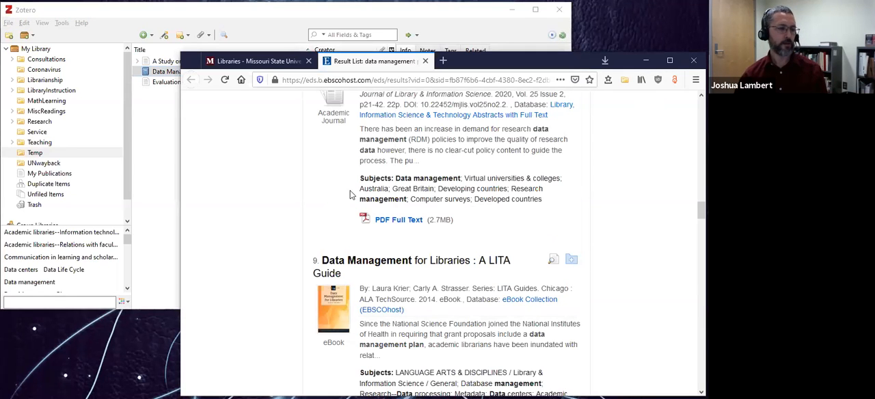
scroll(387, 191, up, 1)
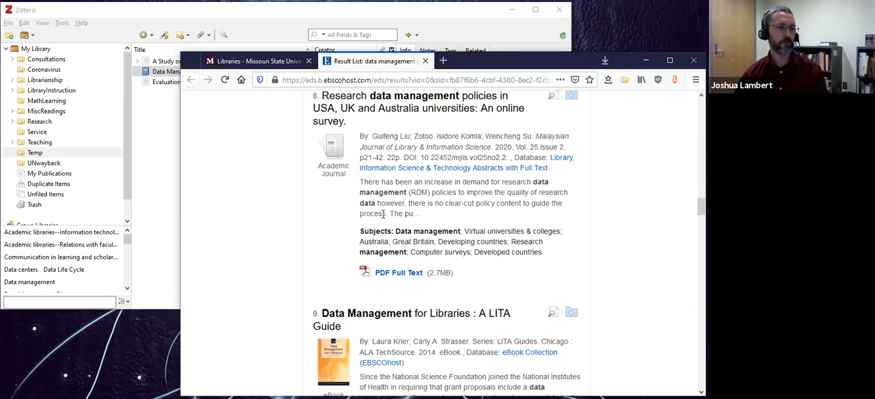
scroll(383, 214, up, 1)
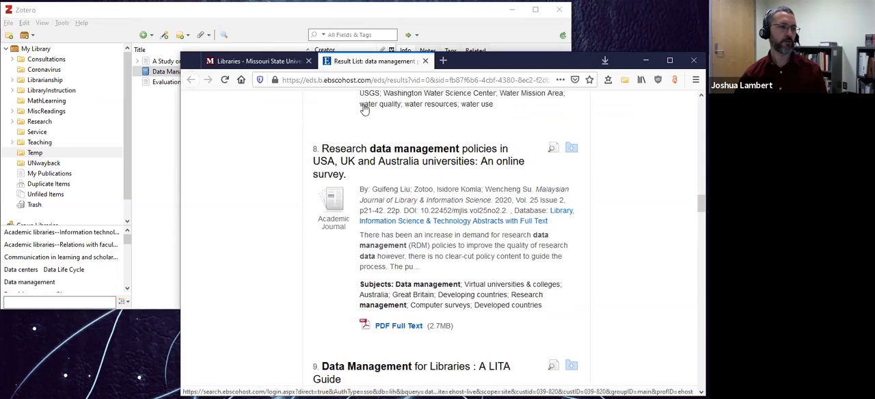
Switch to Zotero and examine the publication details of "A Study on Scholars' Perceptions", including its date field.
click(240, 29)
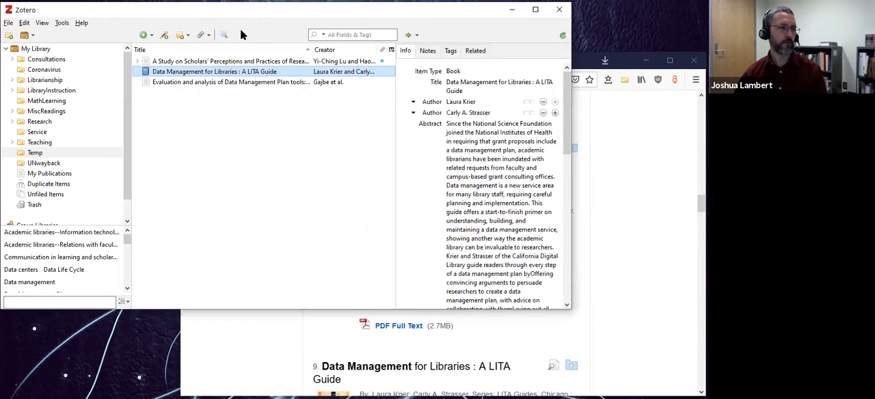
click(222, 63)
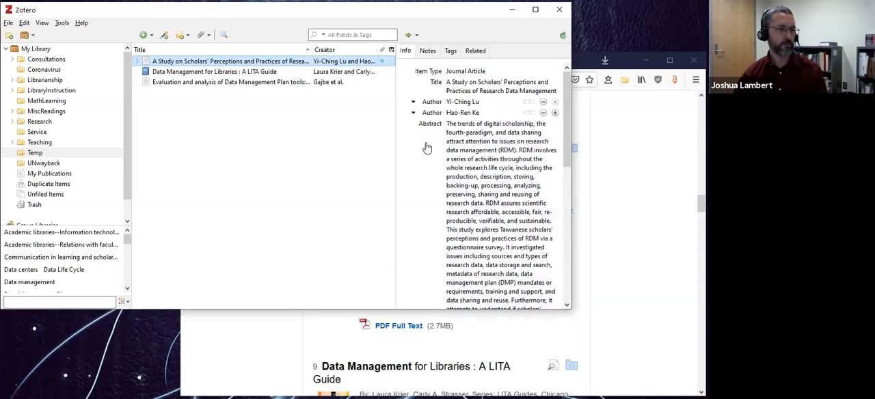
scroll(426, 148, down, 1)
scroll(425, 148, down, 2)
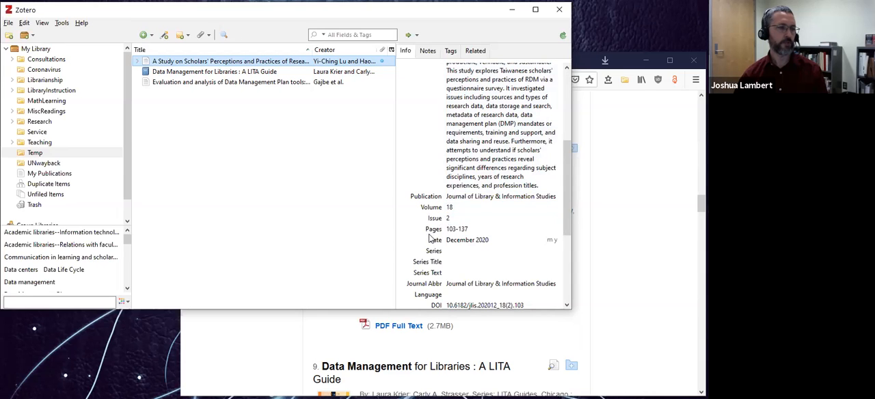
scroll(430, 236, down, 1)
scroll(431, 237, down, 1)
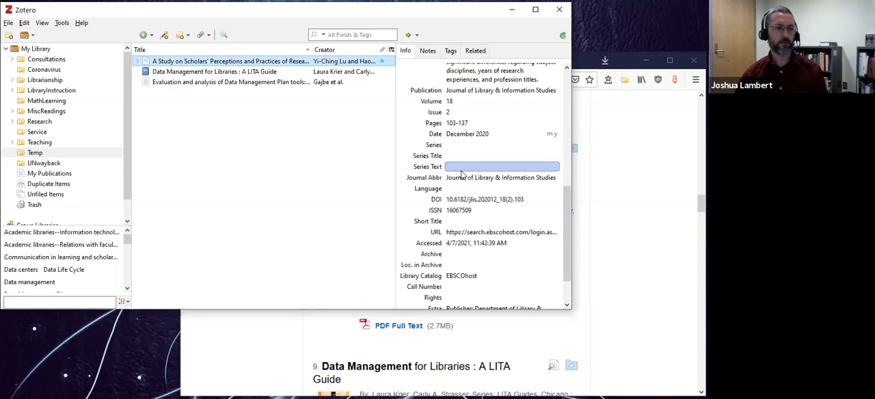
click(465, 134)
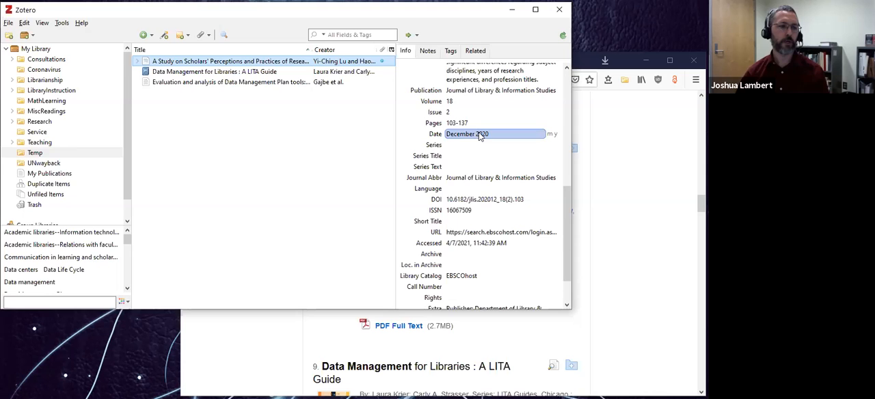
scroll(450, 195, up, 2)
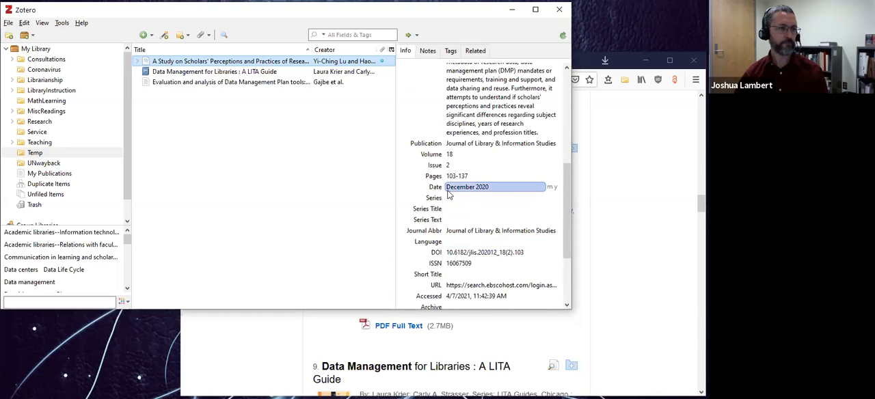
scroll(449, 195, up, 8)
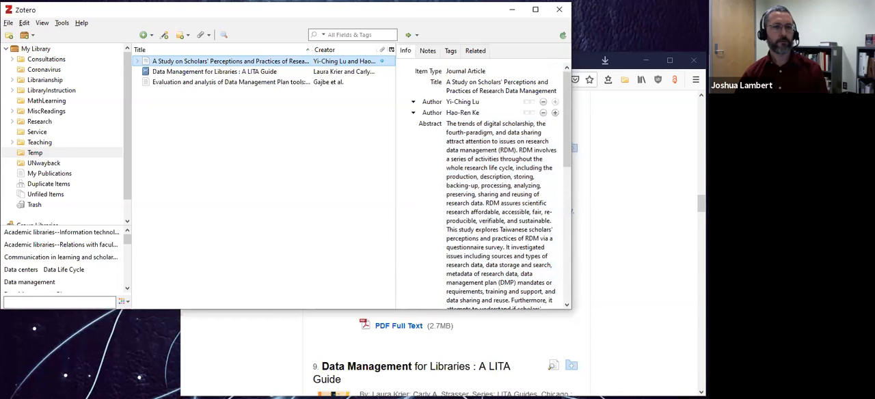
Switch to the browser and look up the citation of the first search result, "A Study on Scholars' Perceptions".
click(619, 167)
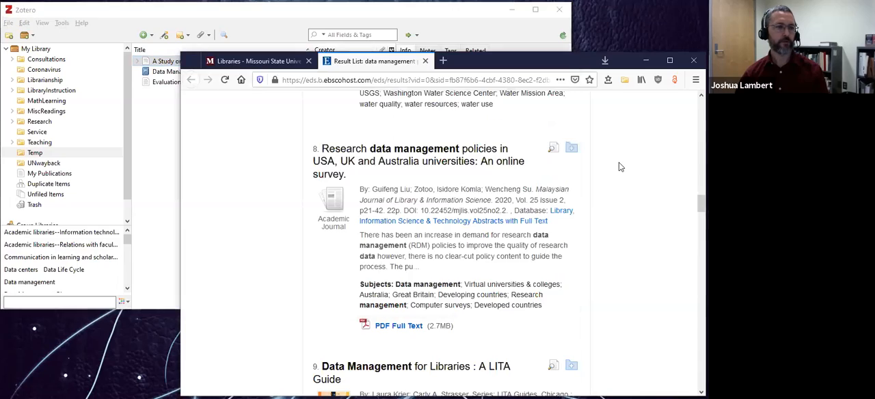
scroll(453, 197, up, 5)
scroll(453, 197, up, 15)
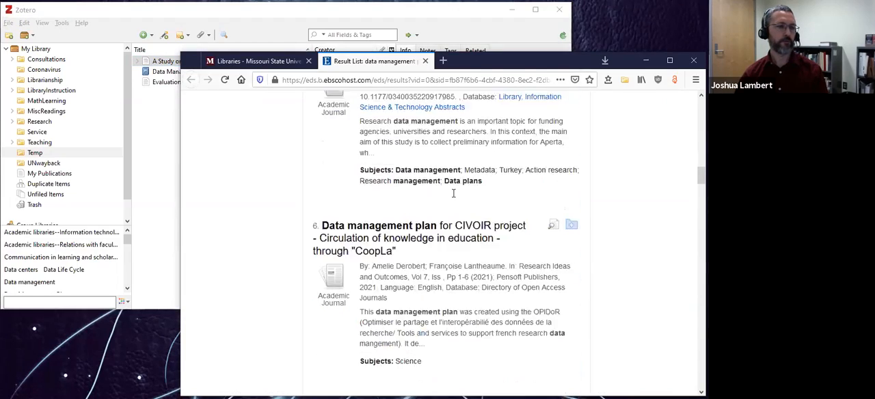
scroll(452, 195, up, 6)
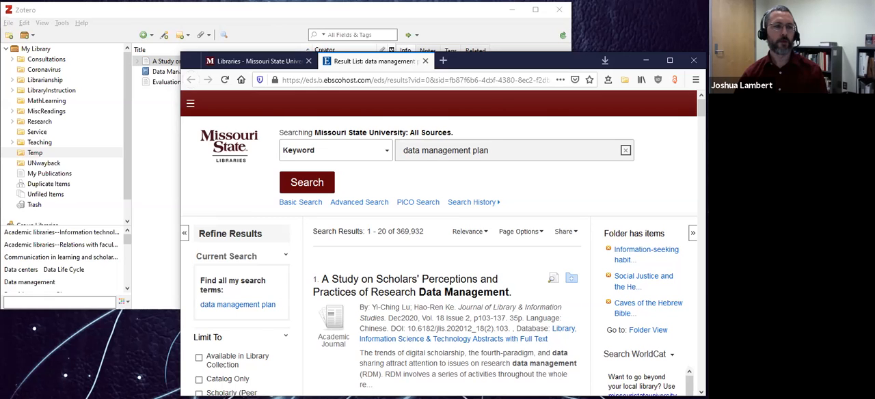
Switch back to Zotero and set the date of "A Study on Scholars' Perceptions" to 12/2020.
click(275, 19)
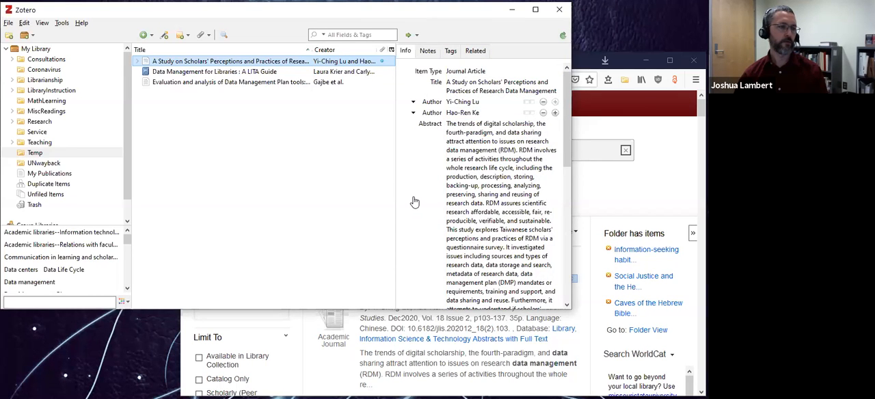
scroll(415, 201, down, 2)
scroll(414, 202, down, 4)
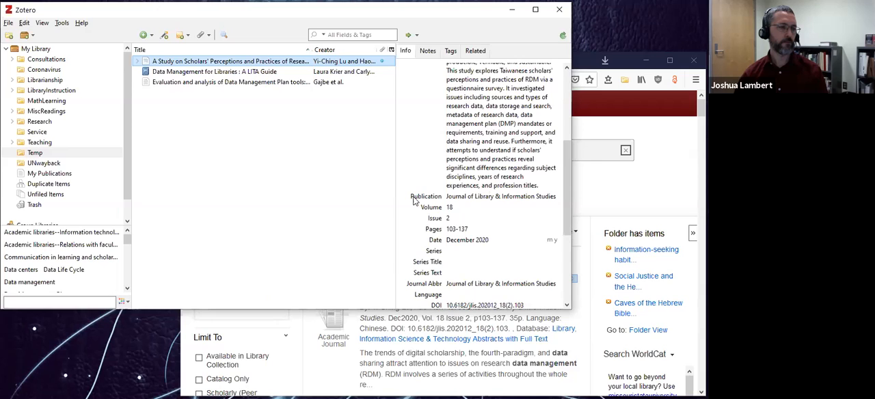
scroll(413, 200, down, 2)
click(473, 188)
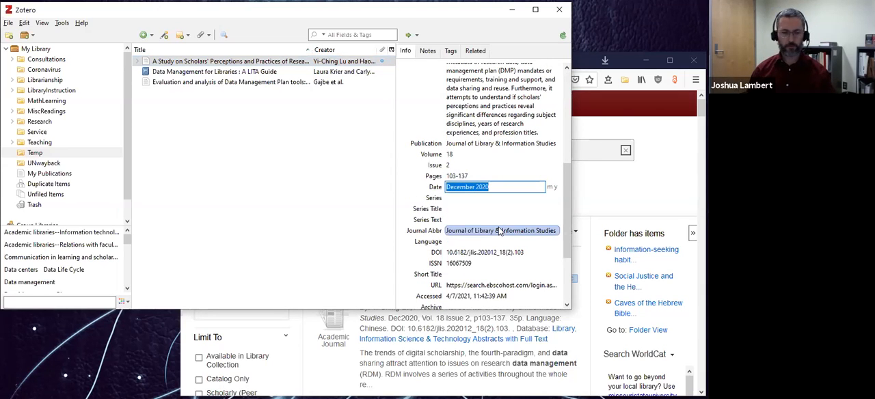
key(Right)
key(Delete)
key(Delete)
key(Delete)
key(Delete)
key(Delete)
key(Delete)
key(Delete)
key(Delete)
key(Delete)
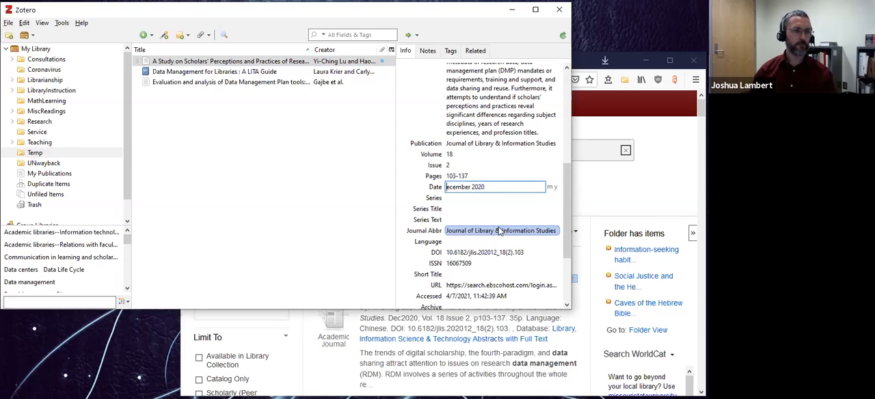
text(12/)
key(Return)
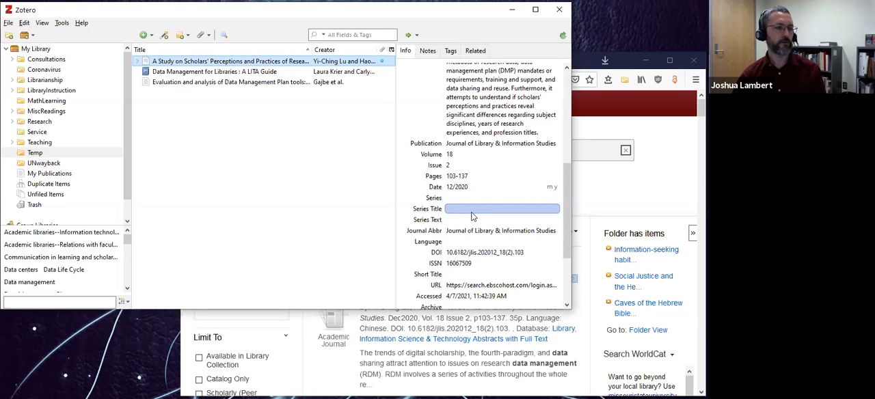
Expand the "A Study on Scholars' Perceptions" entry and open its attached EBSCO Full Text PDF.
scroll(465, 215, down, 2)
scroll(468, 216, down, 2)
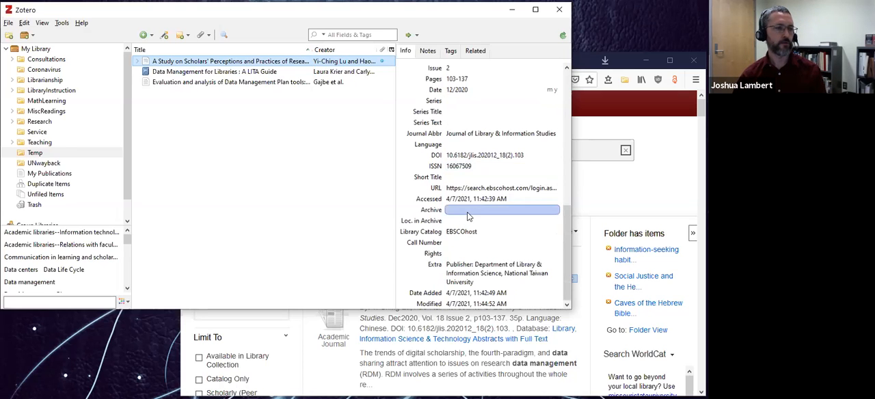
scroll(459, 122, up, 8)
scroll(459, 121, up, 4)
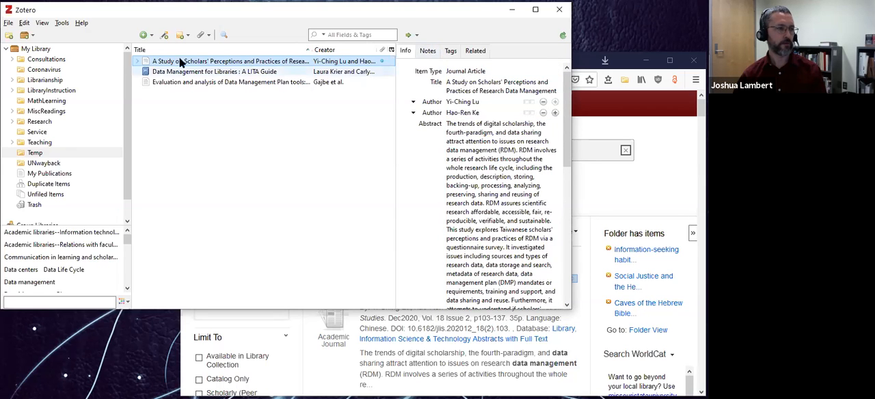
click(137, 61)
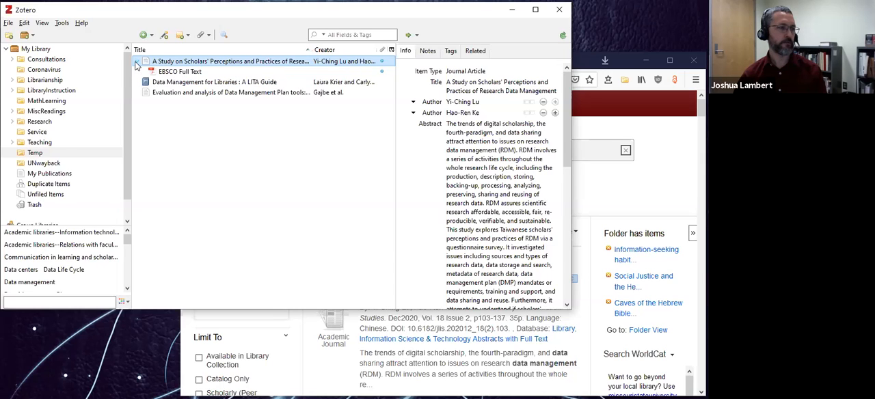
click(185, 72)
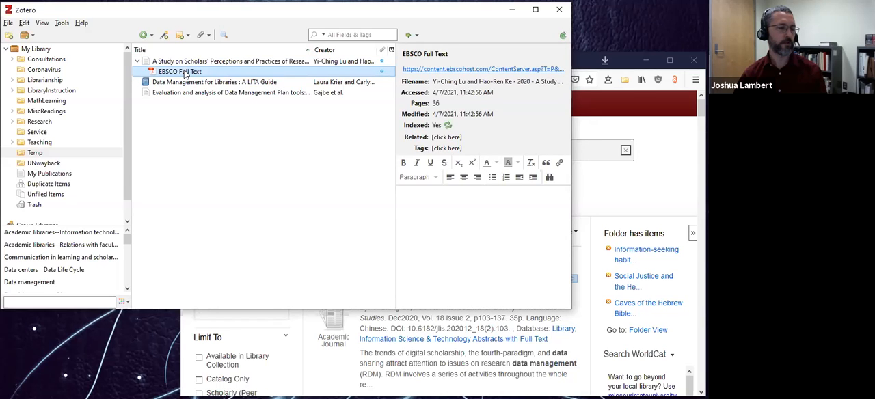
double_click(185, 73)
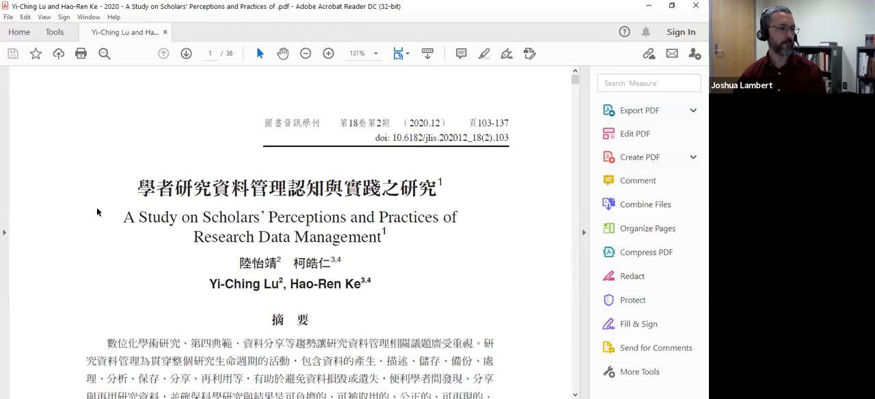
Skim the first page of the "A Study on Scholars' Perceptions" PDF and close the document.
scroll(97, 207, down, 5)
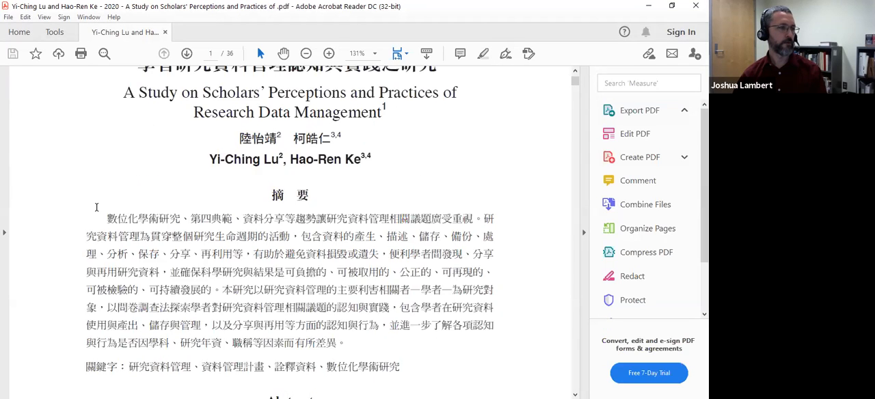
scroll(96, 207, up, 5)
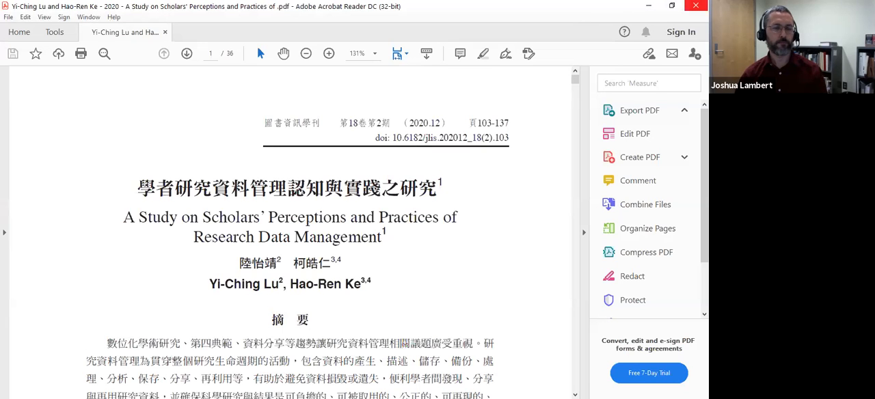
click(696, 6)
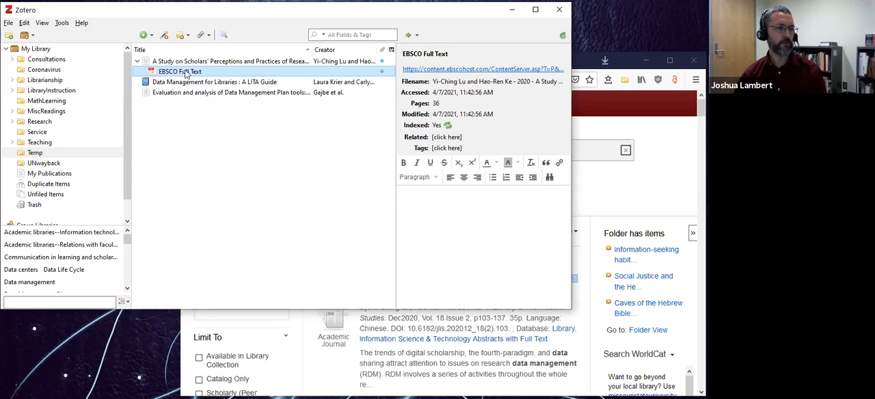
Reopen the EBSCO Full Text PDF from Zotero and highlight the English abstract from "production, description" through "research data. RDM".
click(599, 198)
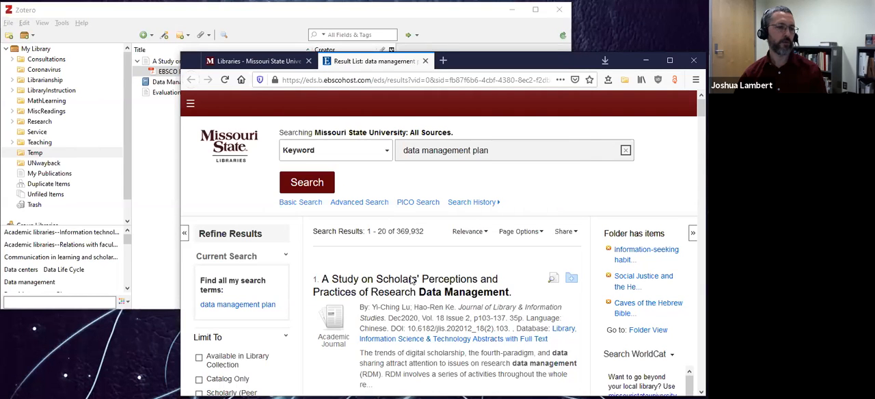
click(272, 19)
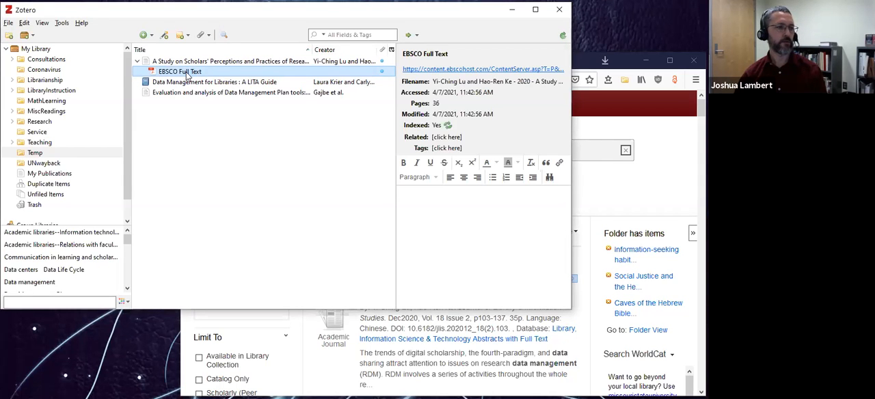
double_click(186, 72)
scroll(237, 168, down, 6)
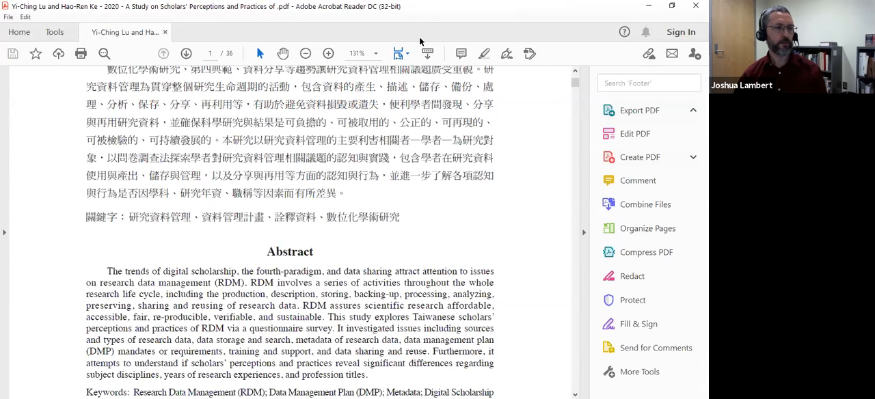
scroll(266, 231, down, 2)
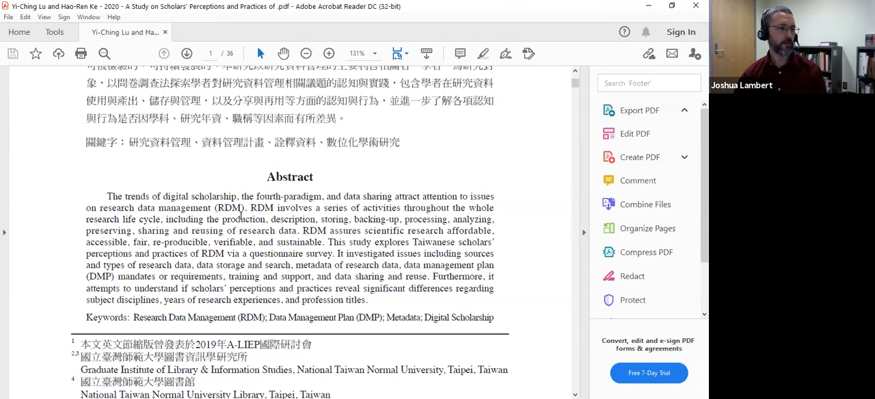
drag(222, 220, 325, 233)
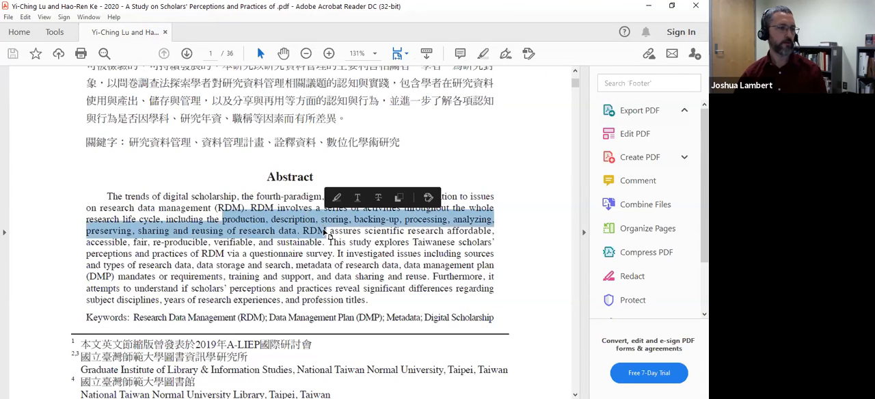
click(337, 198)
Add a sticky note reading "Great article" in the English abstract and post it.
drag(359, 266, 399, 266)
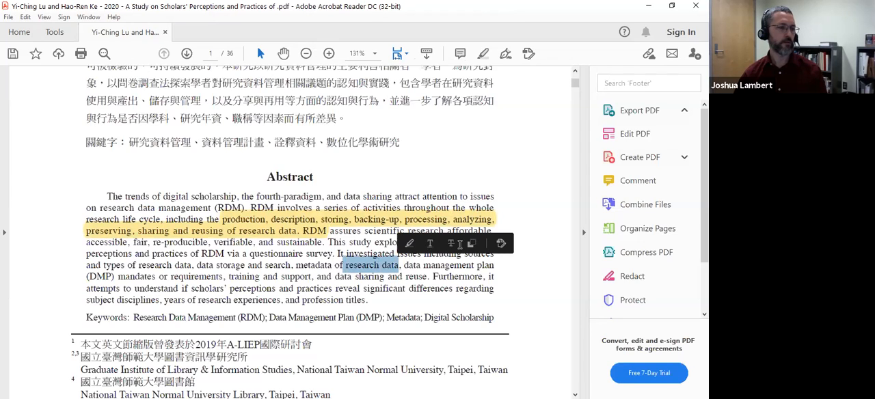
click(459, 54)
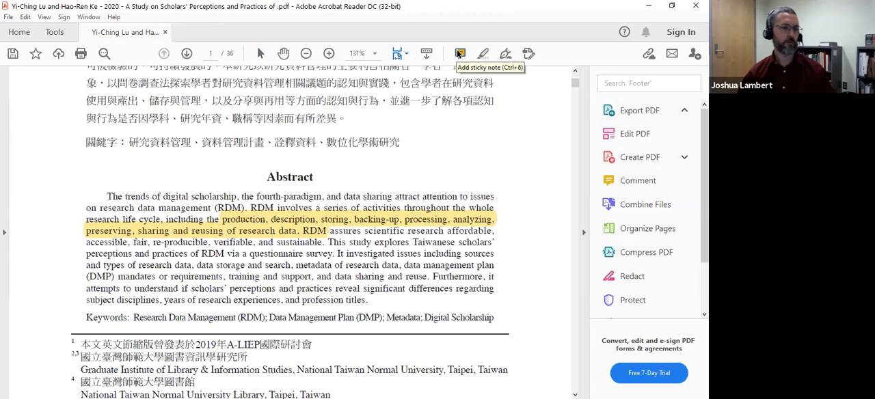
click(459, 54)
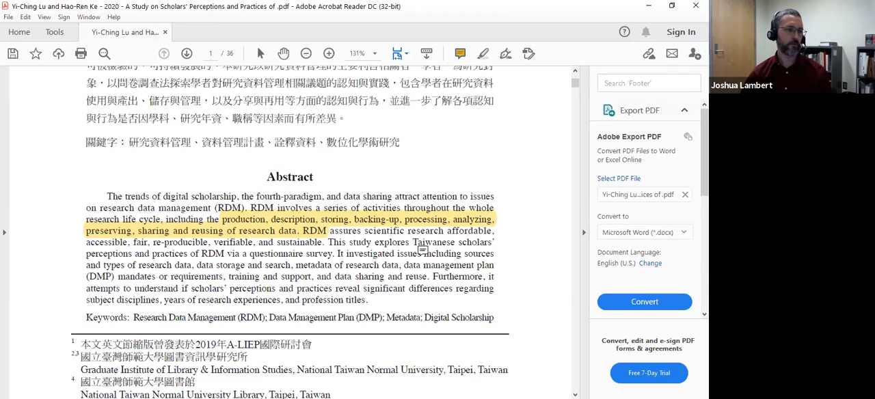
click(414, 254)
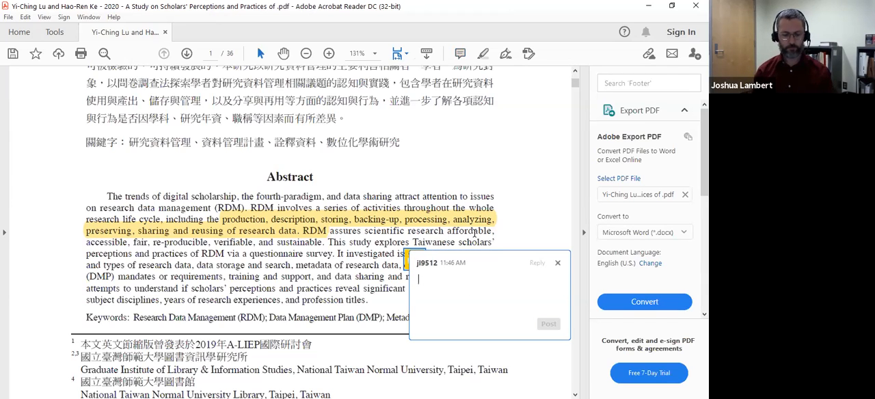
text(Great article)
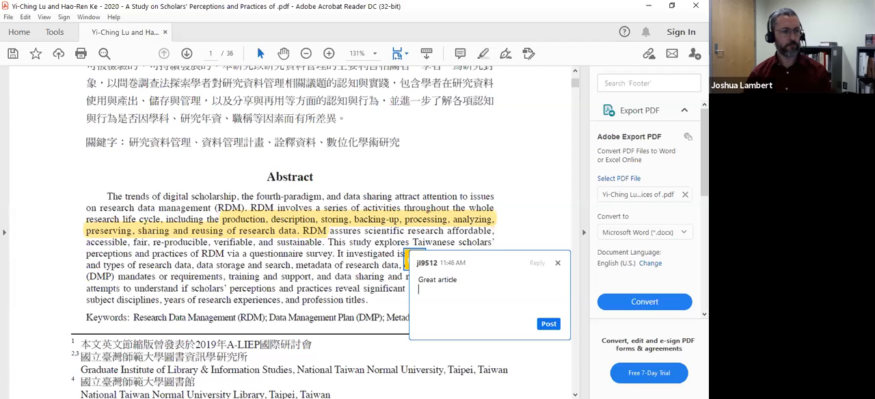
click(545, 328)
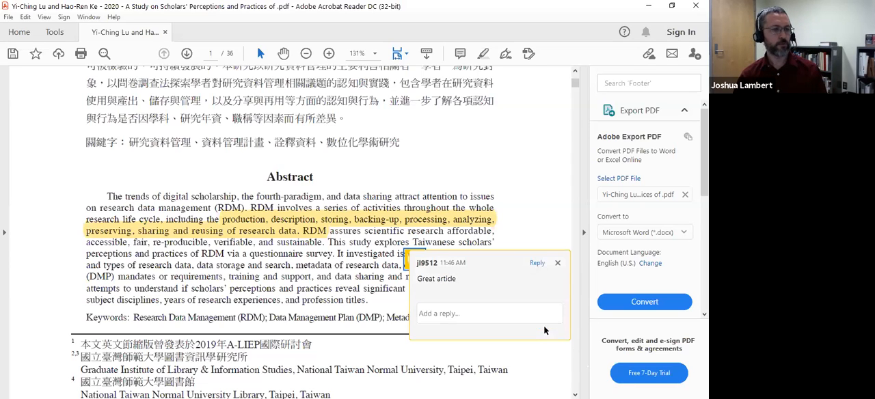
Save the annotated PDF over the existing file in the WC488NH4 storage folder and close it.
click(14, 54)
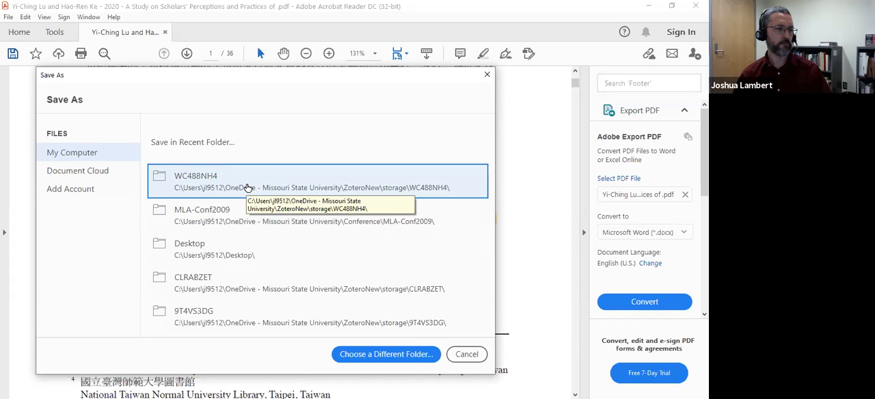
click(248, 187)
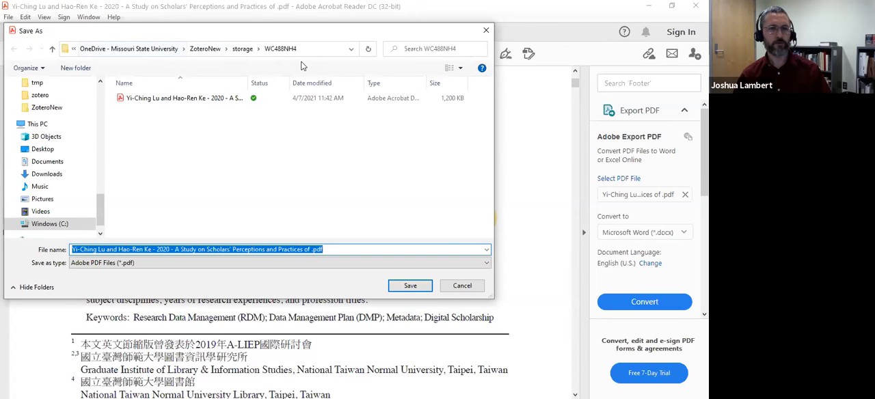
click(411, 287)
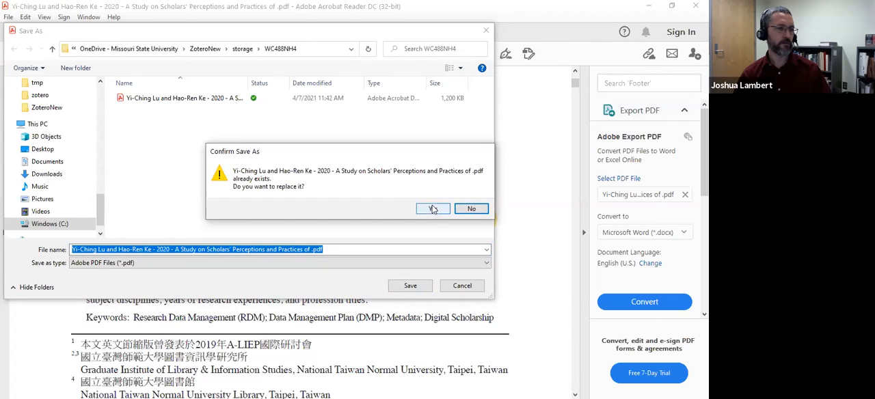
click(434, 209)
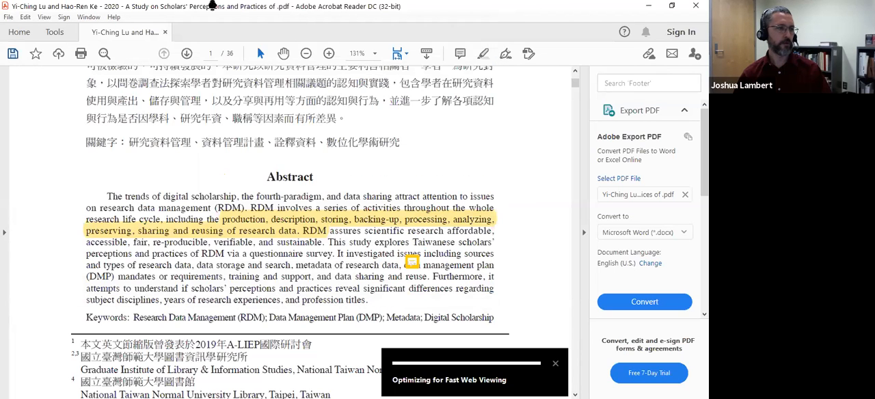
click(696, 6)
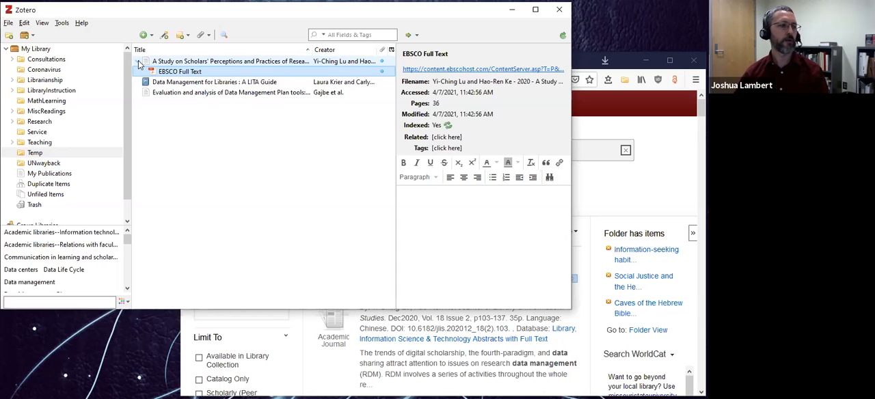
Add the note "I think the 3rd paragraph is bogus." to the "A Study on Scholars' Perceptions" entry in Zotero.
click(137, 62)
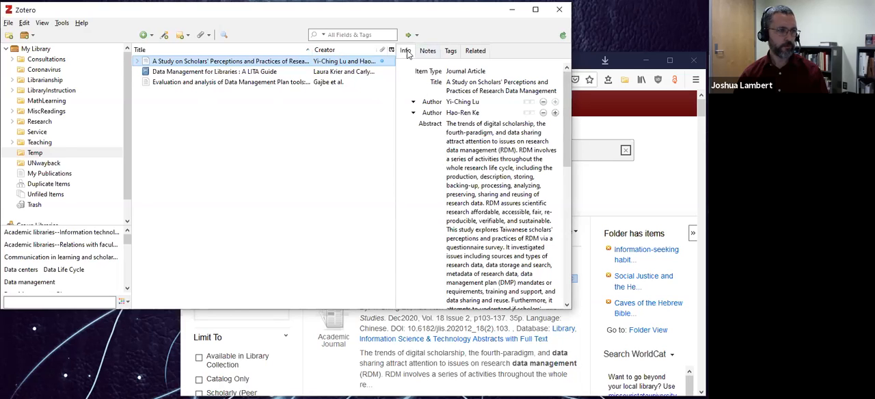
click(429, 51)
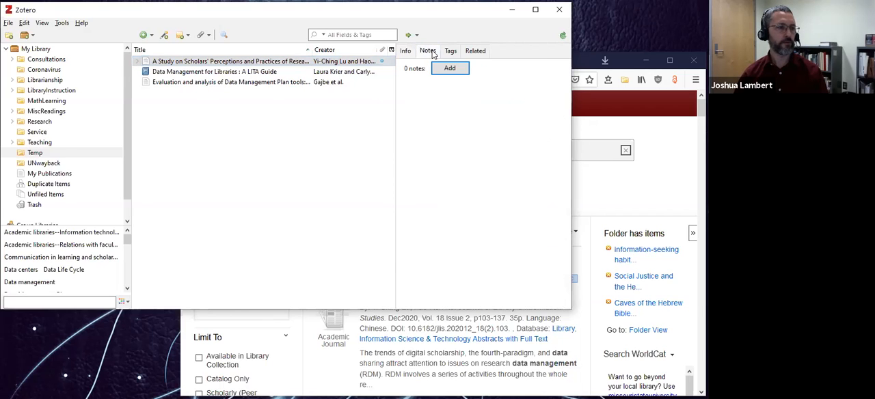
click(147, 61)
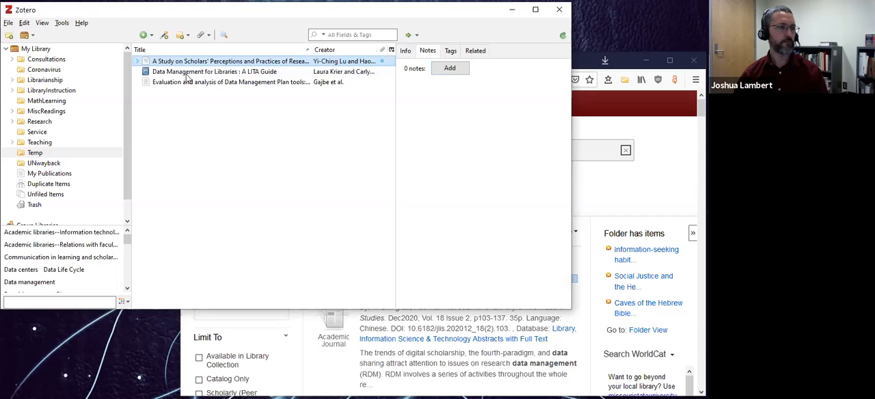
click(137, 62)
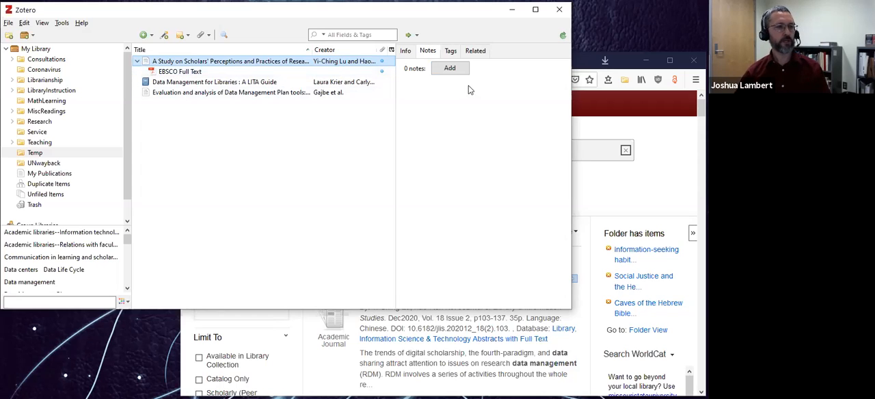
click(451, 70)
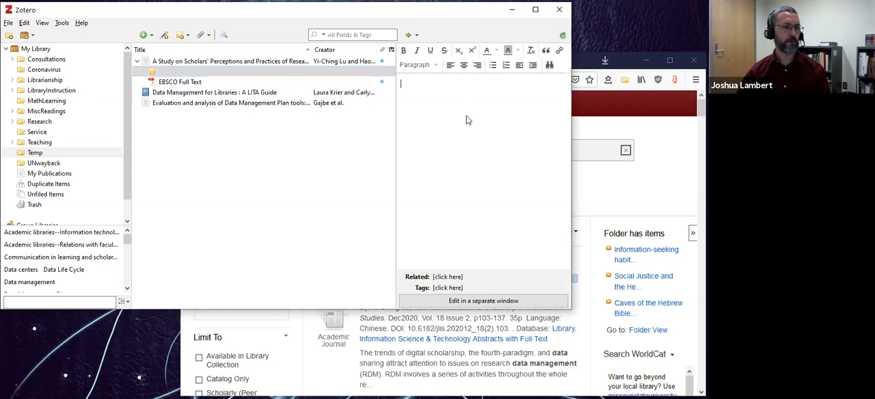
text(I think the 3rd paragraph is bogus.)
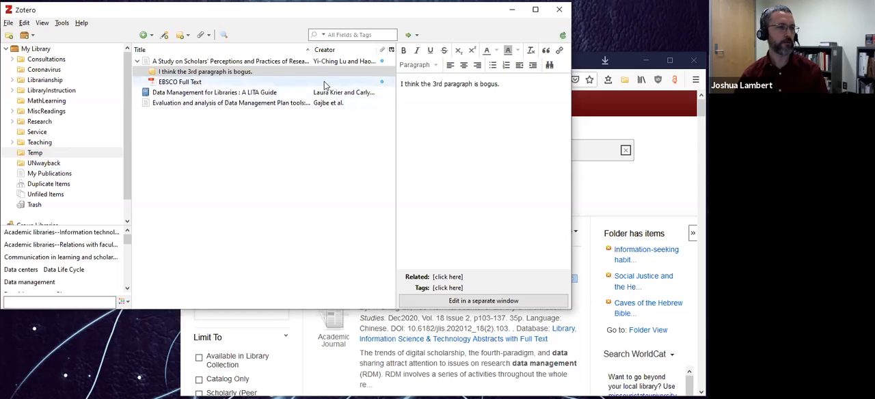
Examine the tags of "A Study on Scholars' Perceptions" and the collection's tag list, return to its details and collapse the entry.
click(230, 63)
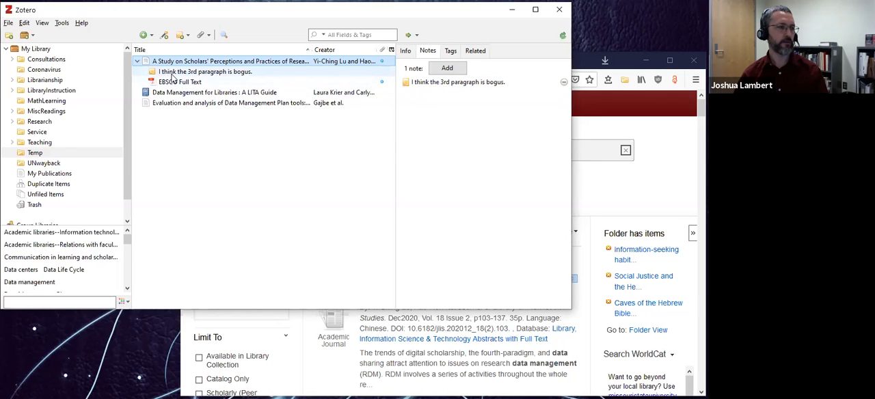
click(450, 51)
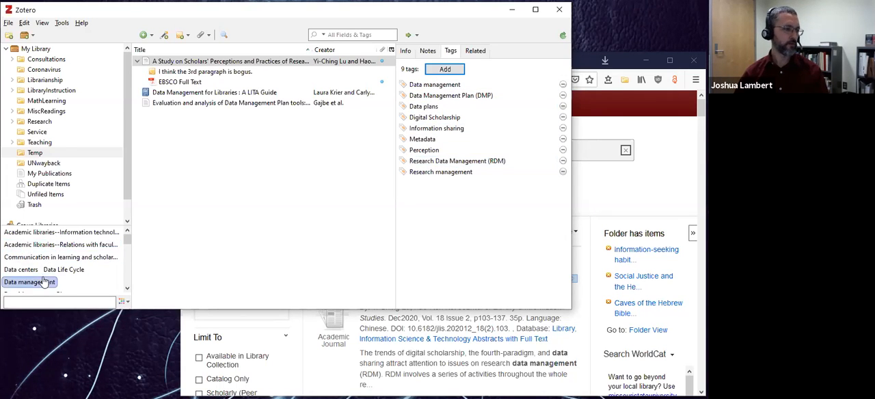
scroll(53, 257, down, 6)
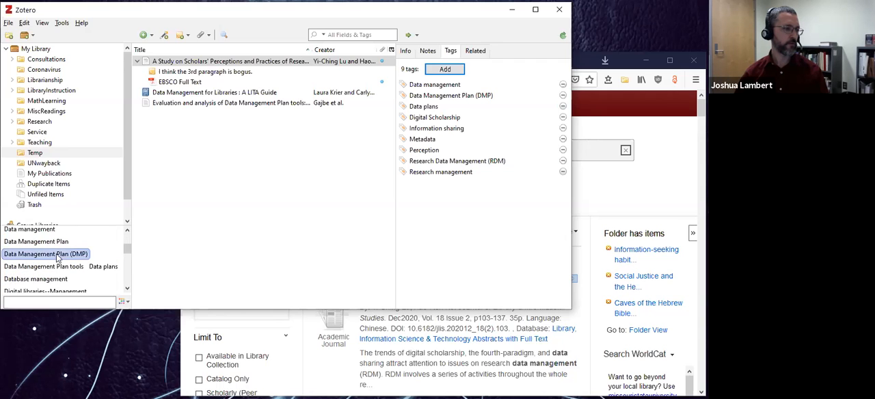
scroll(56, 257, up, 6)
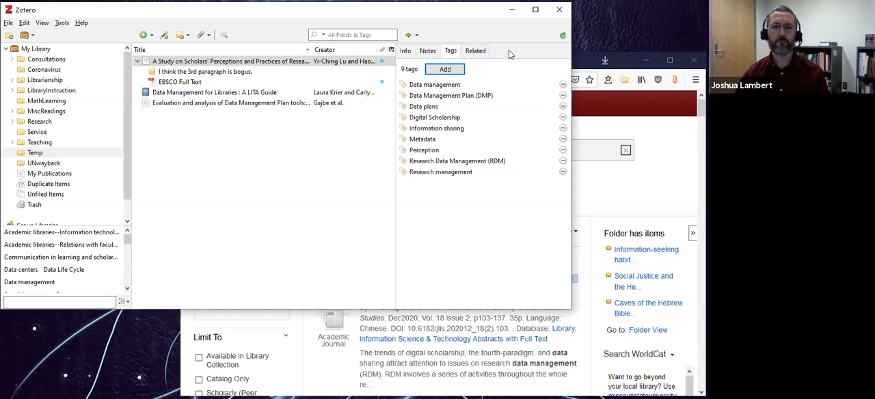
click(407, 52)
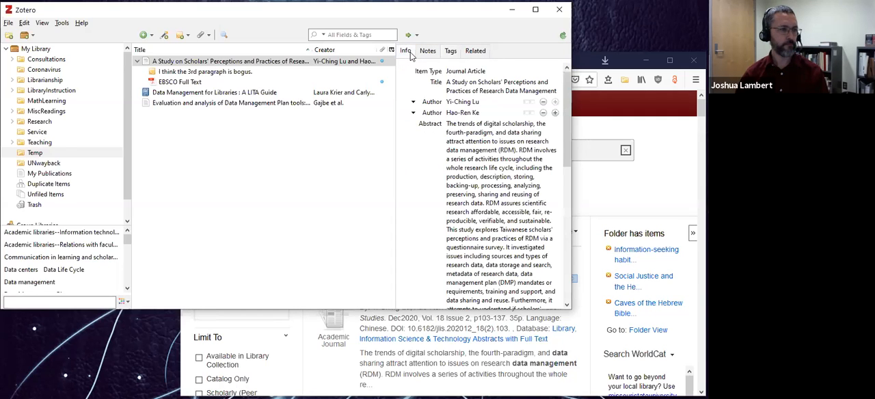
click(138, 62)
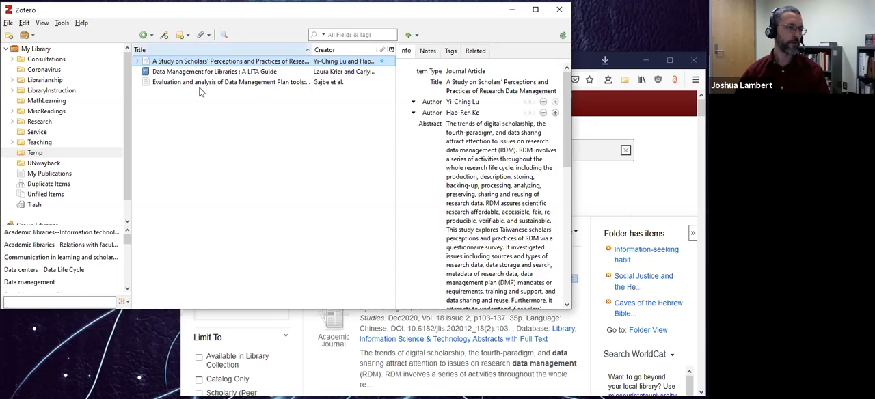
Attach a link to the desktop file "Copy of WW1 History worksheet - Chart1.pdf" to the "A Study on Scholars' Perceptions" entry.
click(137, 61)
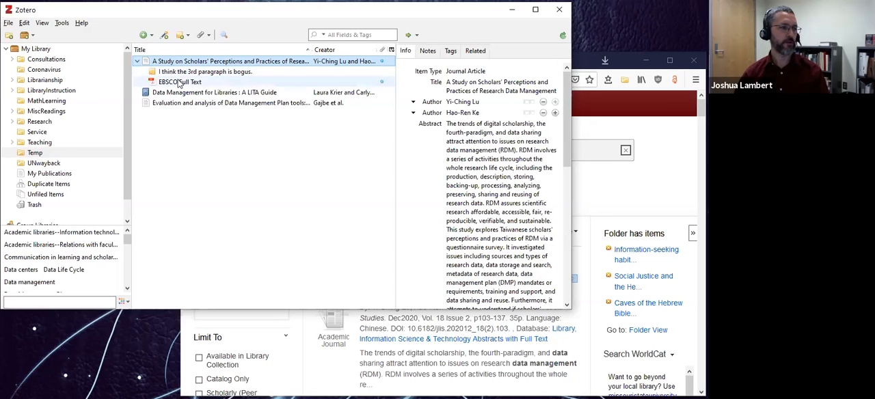
click(208, 35)
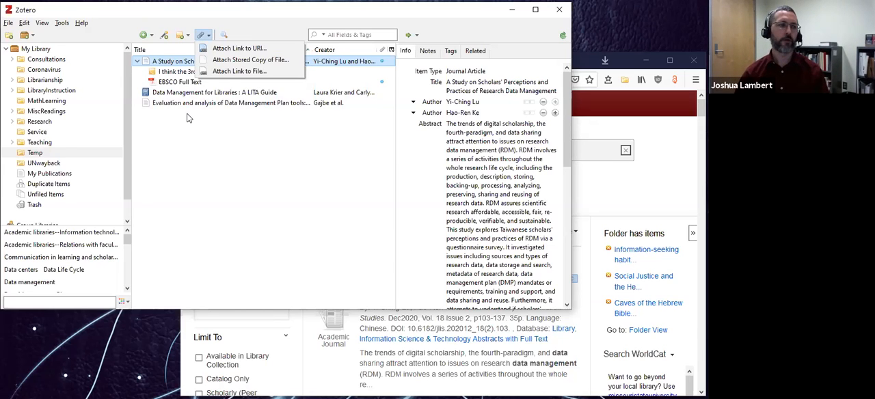
click(240, 72)
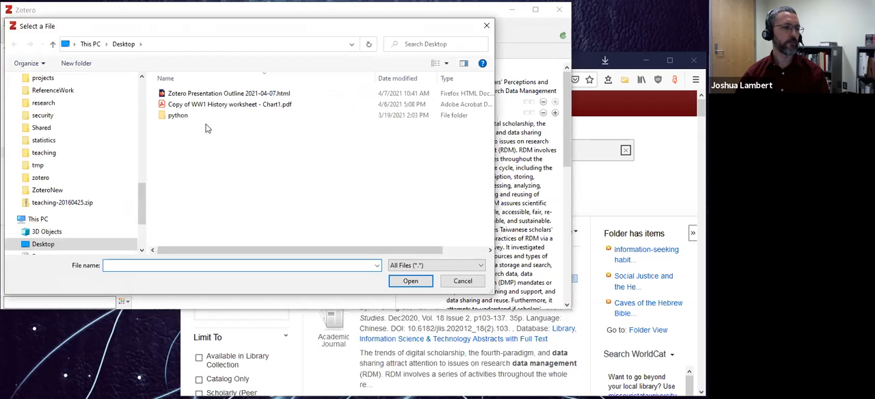
click(208, 107)
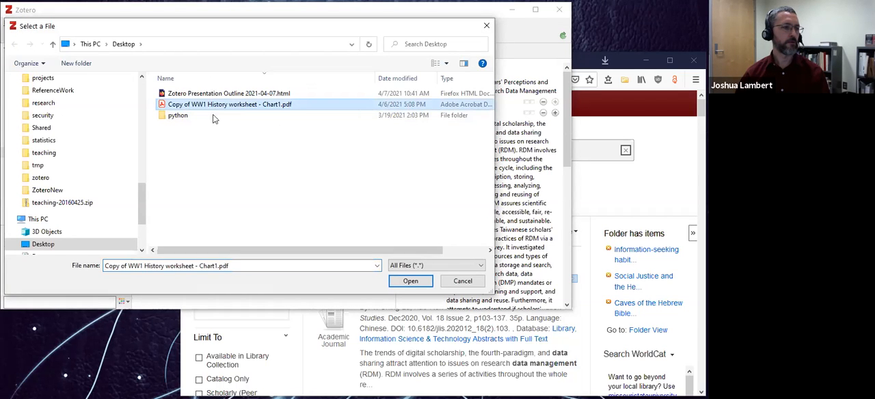
click(409, 281)
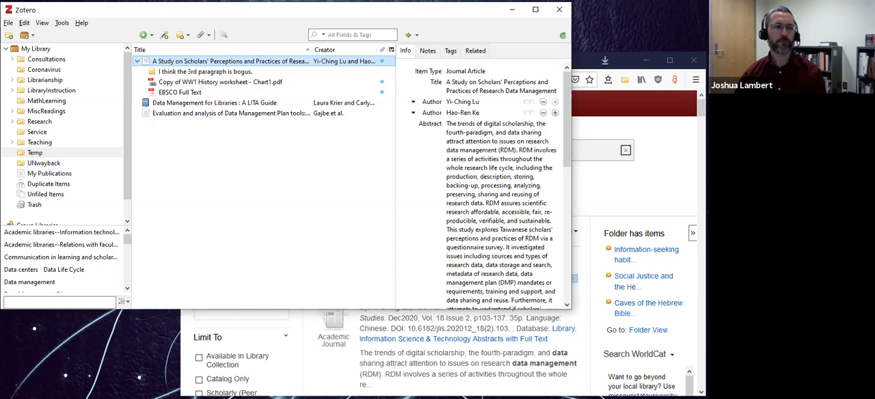
Switch to Firefox and load nature.com in place of the library search results.
click(657, 169)
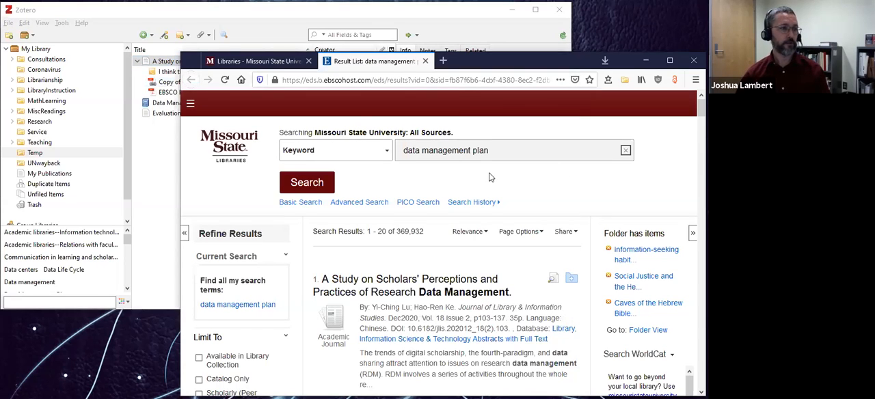
click(453, 81)
double_click(452, 81)
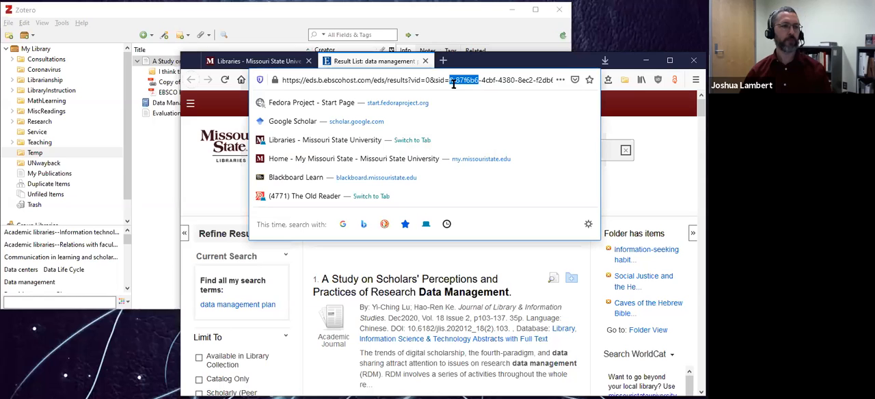
key(ctrl+a)
text(atur)
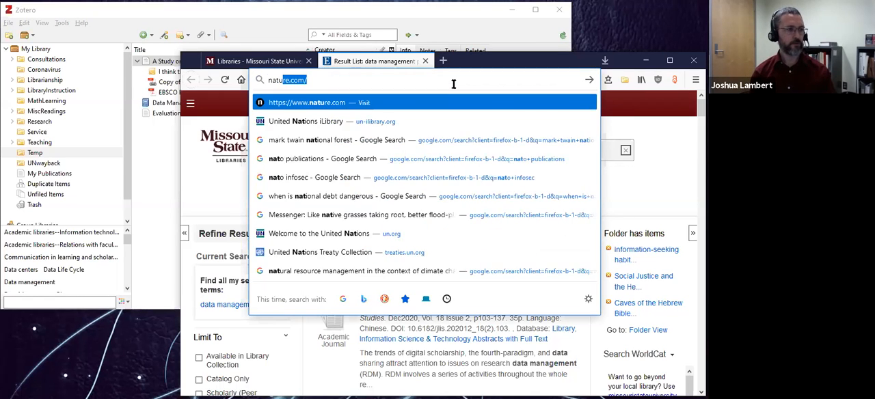
key(Return)
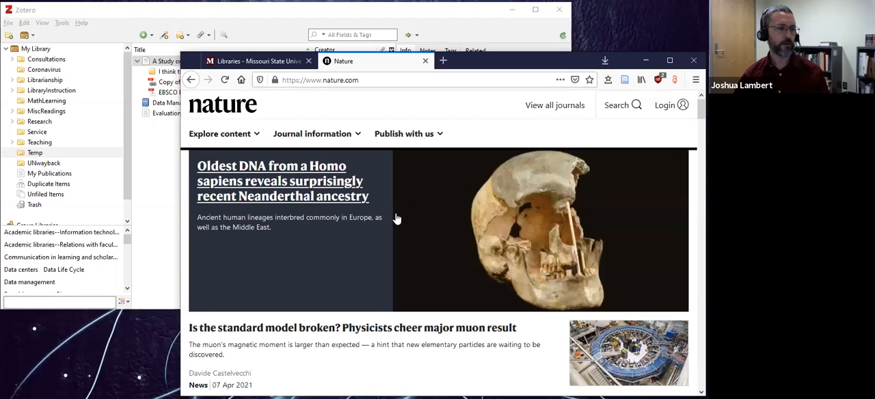
Open "People systematically overlook subtractive changes" from the Latest Research articles and save it to Zotero's Temp collection.
scroll(379, 217, down, 15)
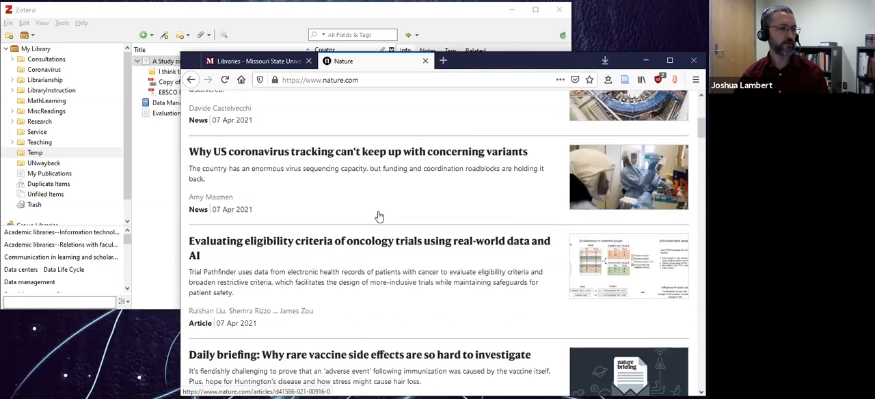
scroll(380, 217, down, 12)
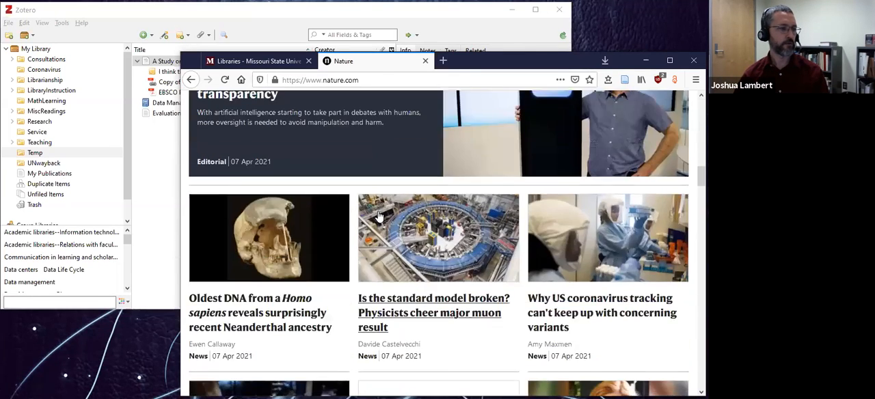
scroll(380, 216, down, 12)
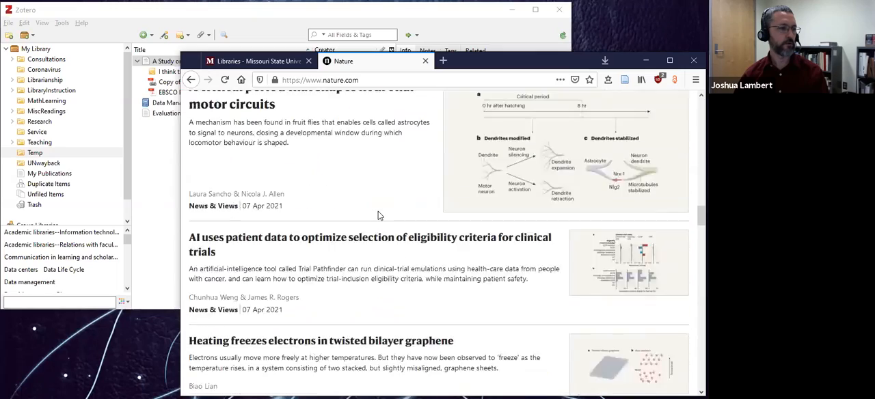
scroll(380, 217, down, 10)
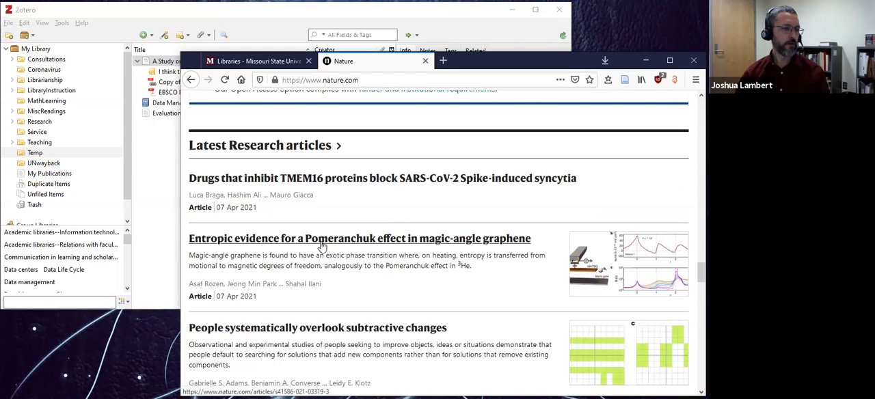
scroll(323, 245, down, 3)
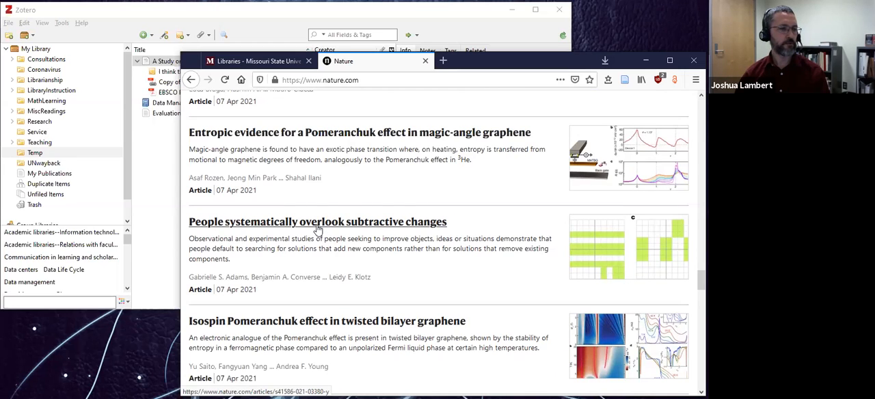
click(318, 229)
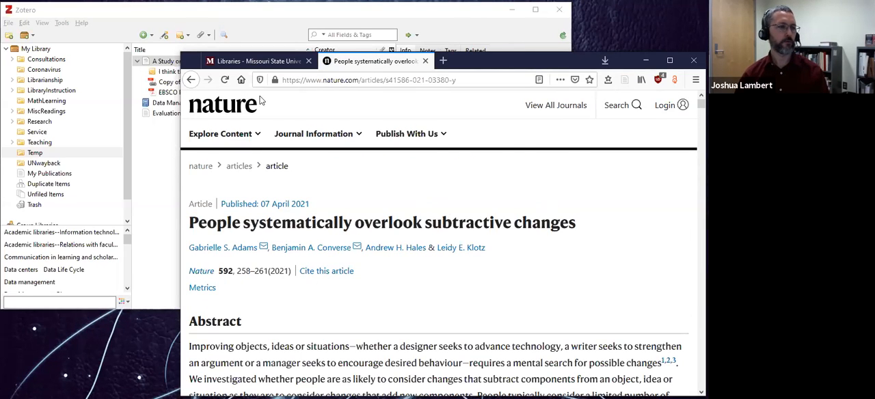
click(627, 81)
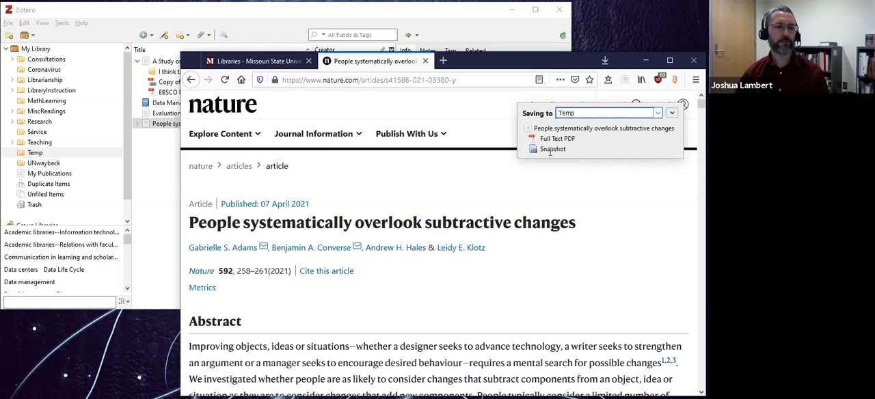
Return to Zotero and review the metadata saved for "People systematically overlook subtractive changes", from the abstract to the publication fields.
click(432, 17)
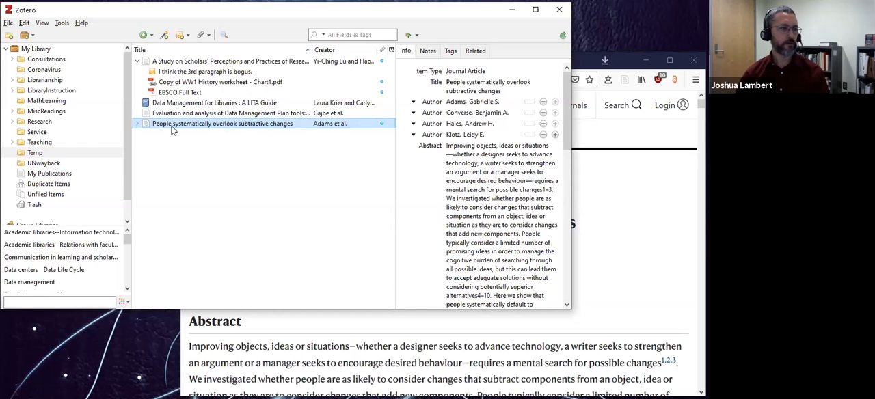
click(454, 180)
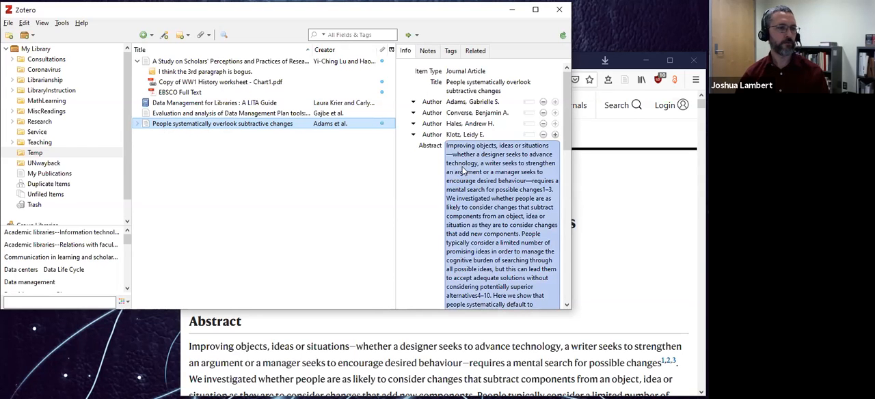
scroll(455, 149, down, 8)
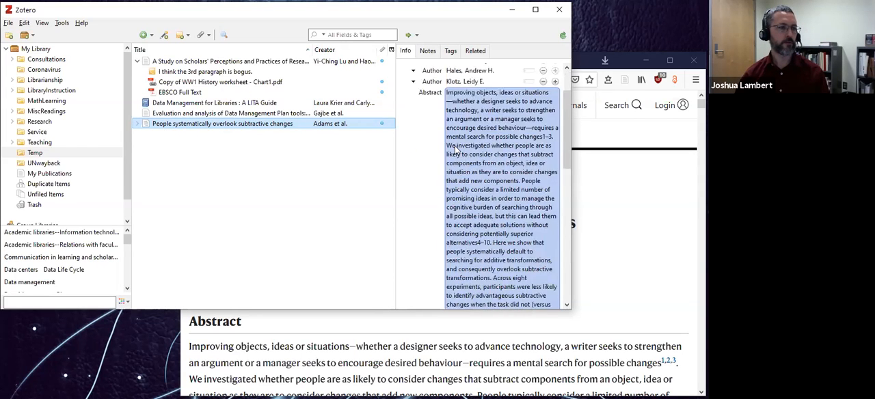
click(456, 149)
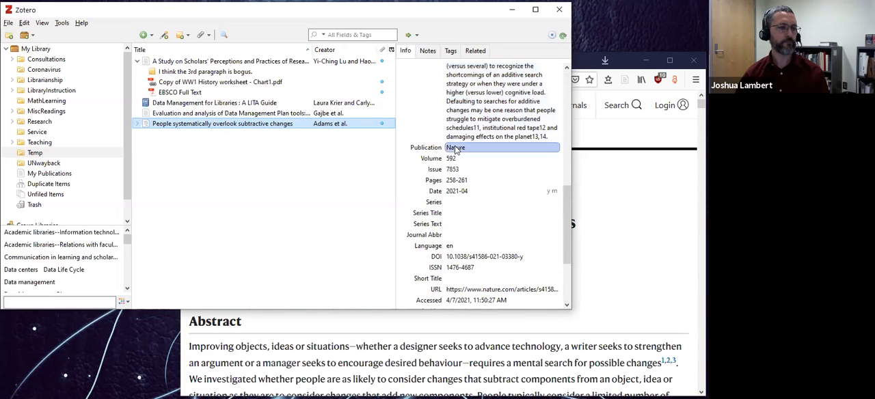
Expand the "People systematically overlook subtractive changes" entry, view its attached Full Text PDF and close the PDF reader.
click(136, 125)
click(177, 135)
double_click(179, 137)
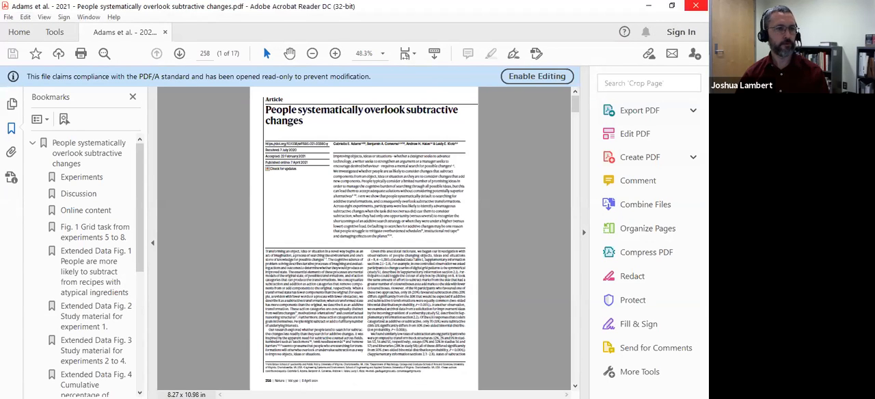
click(695, 6)
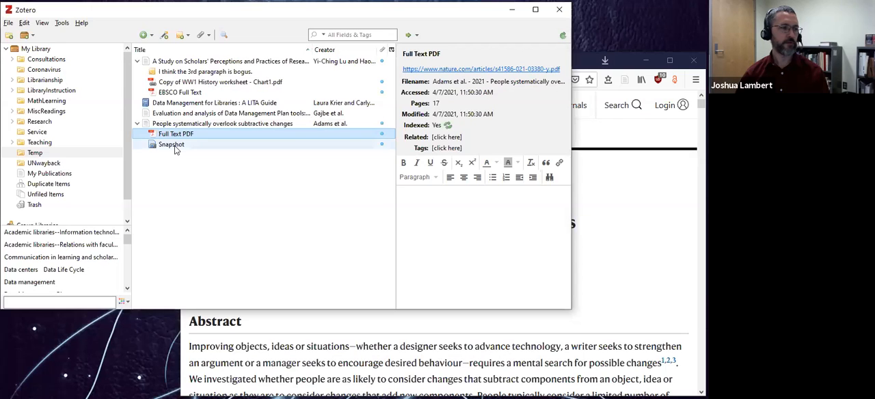
Open the Nature article's saved Snapshot, look through the stored web page and close its tab.
double_click(171, 145)
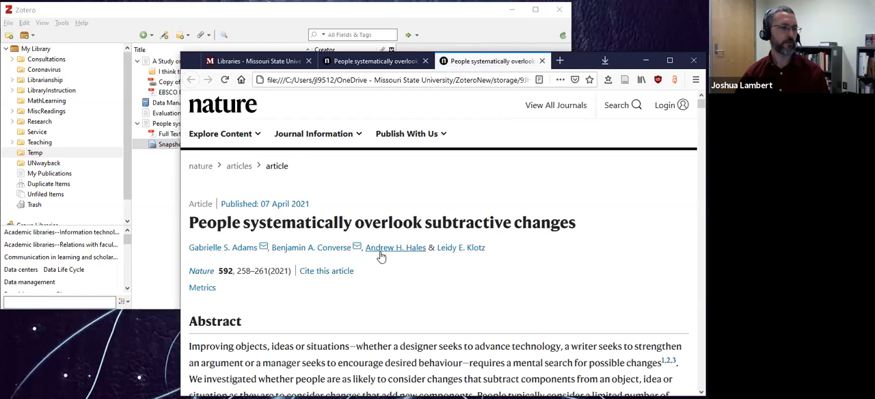
scroll(382, 257, down, 4)
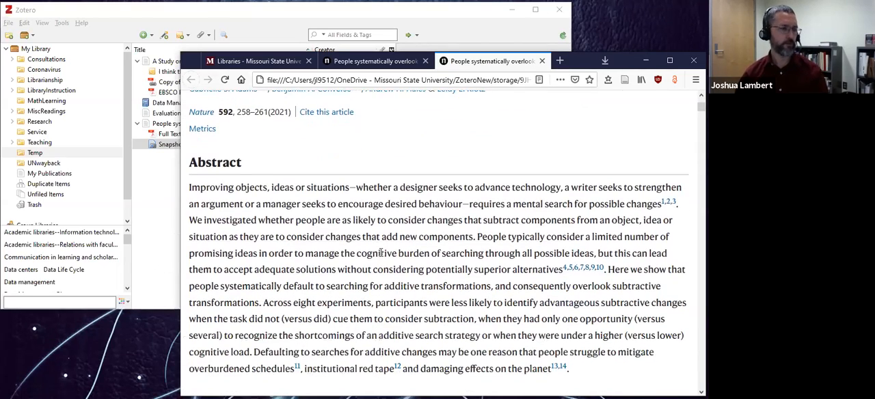
scroll(380, 253, up, 4)
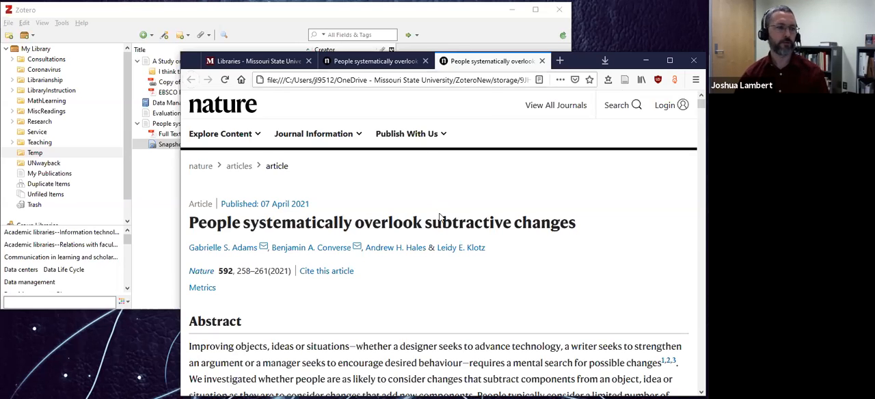
scroll(391, 266, down, 10)
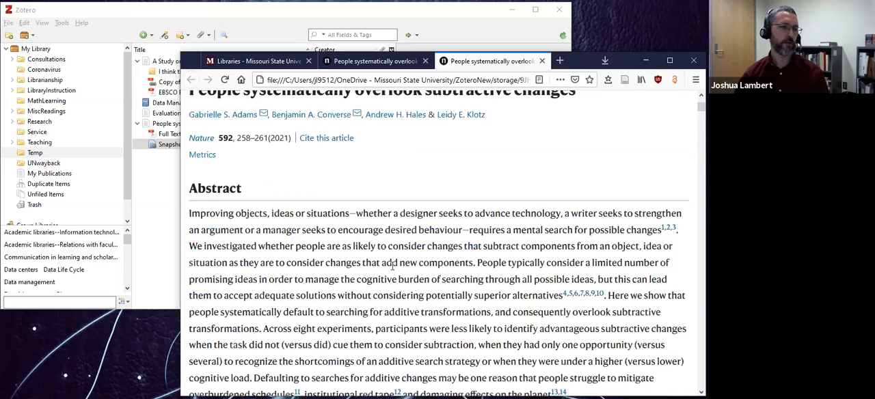
scroll(373, 279, down, 15)
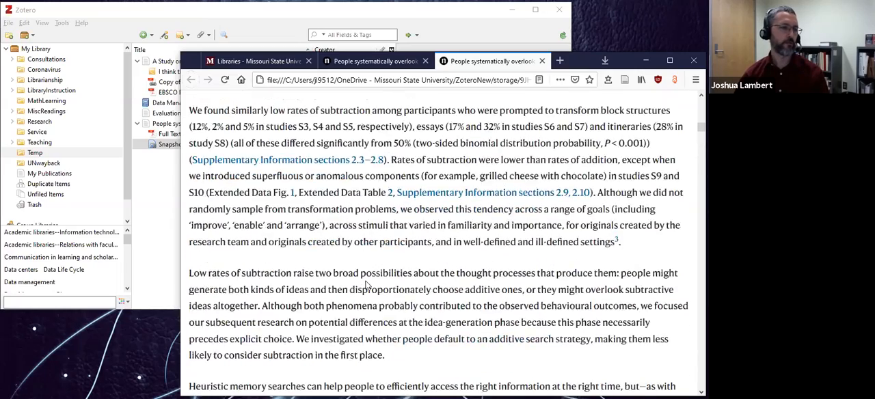
scroll(366, 286, up, 15)
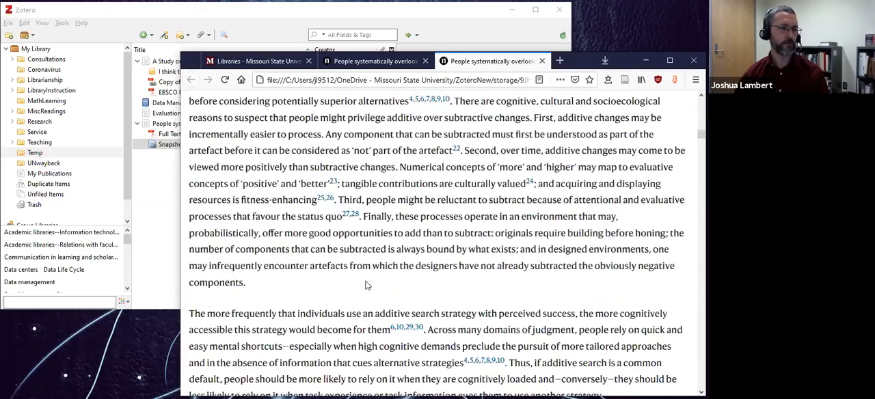
scroll(367, 286, up, 10)
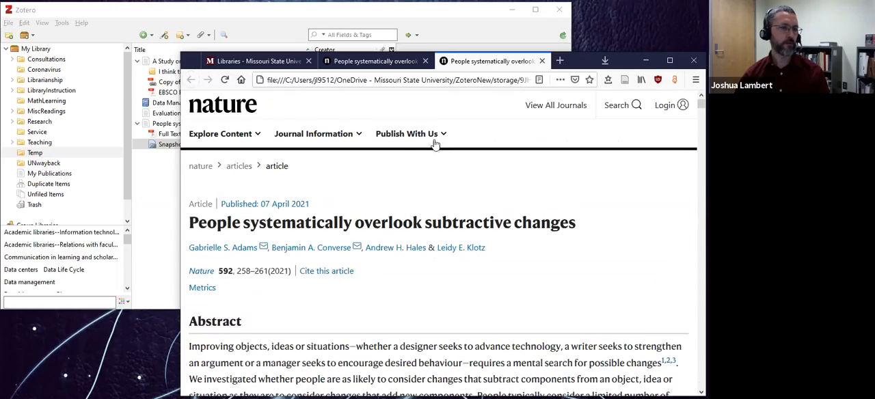
click(542, 62)
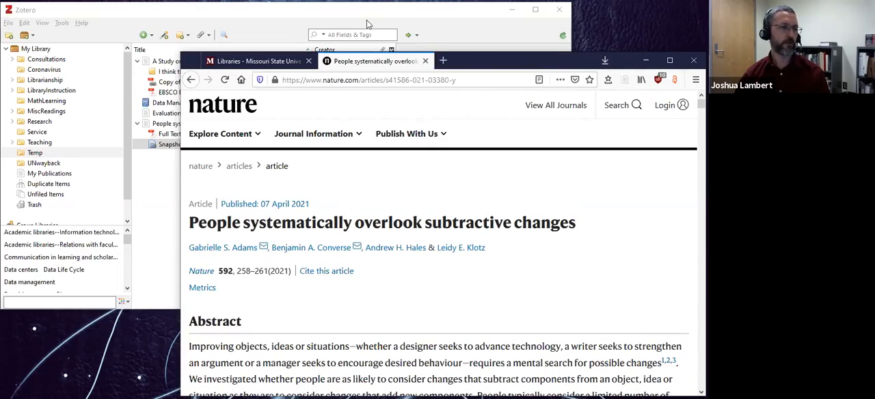
Compare the attachment details of the Full Text PDF and the Snapshot in Zotero, and collapse the Nature article's entry.
click(345, 19)
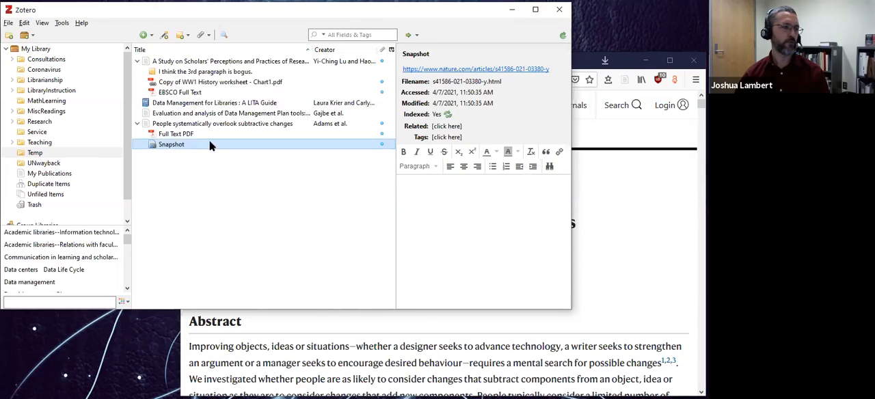
click(175, 135)
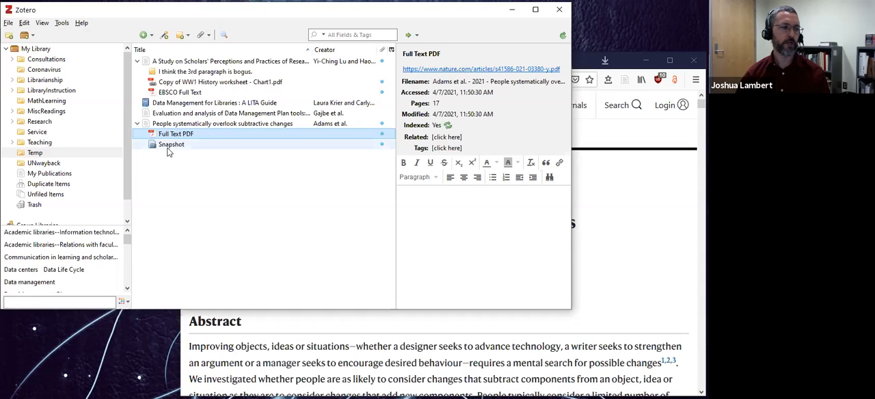
click(171, 145)
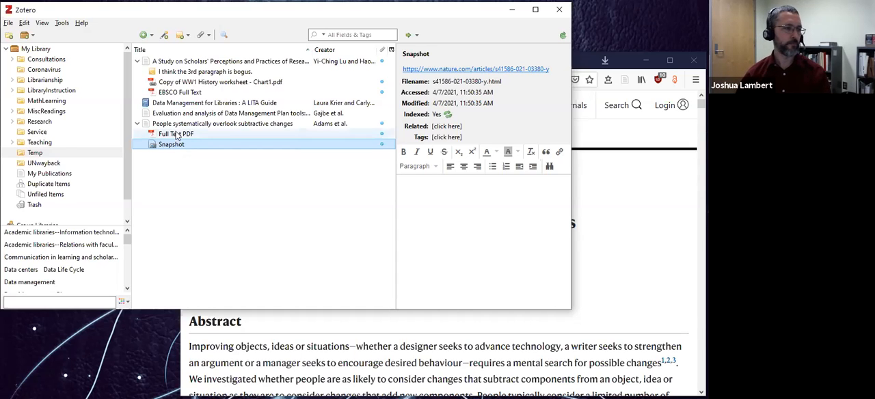
click(182, 137)
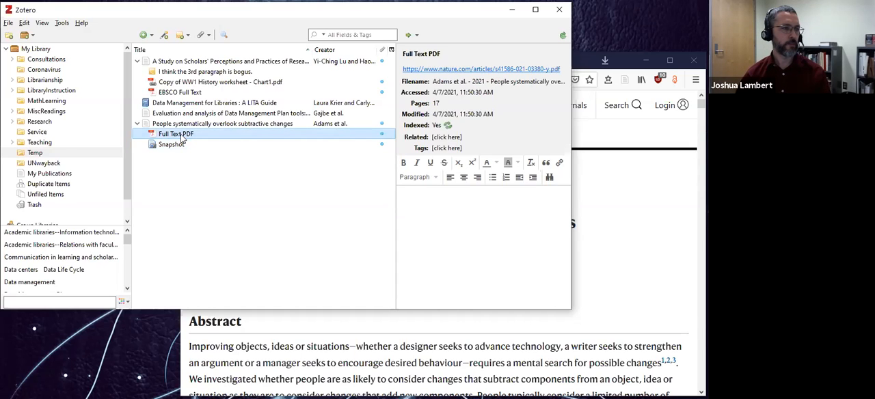
click(137, 124)
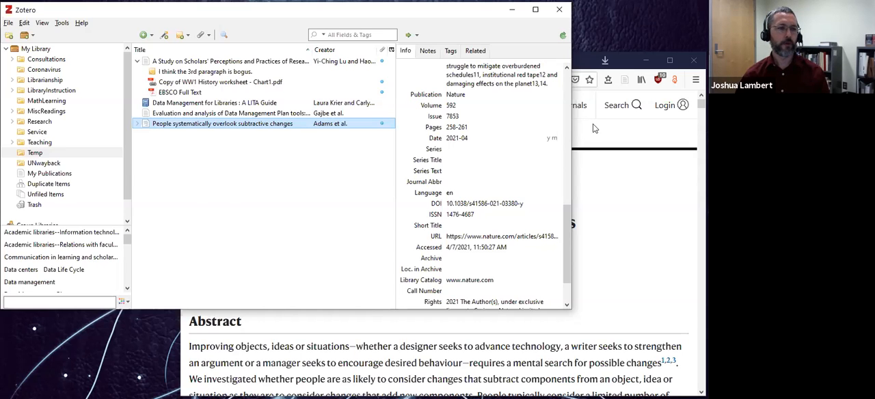
Switch to the browser, open Google Scholar and search it for "cricket powder sourdough".
click(647, 160)
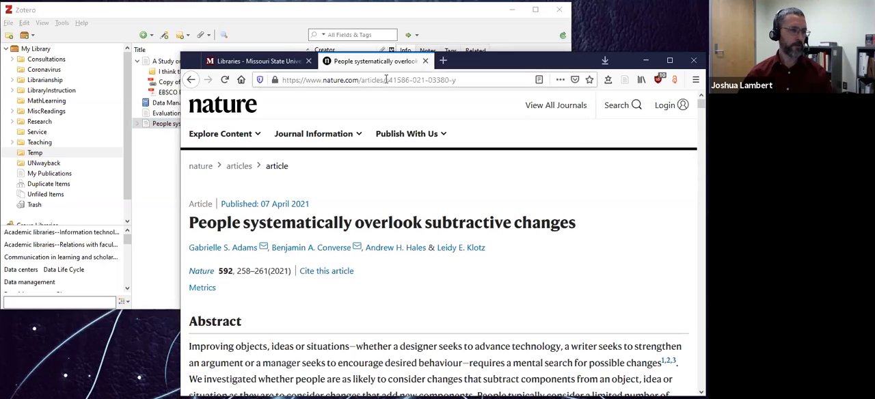
click(519, 74)
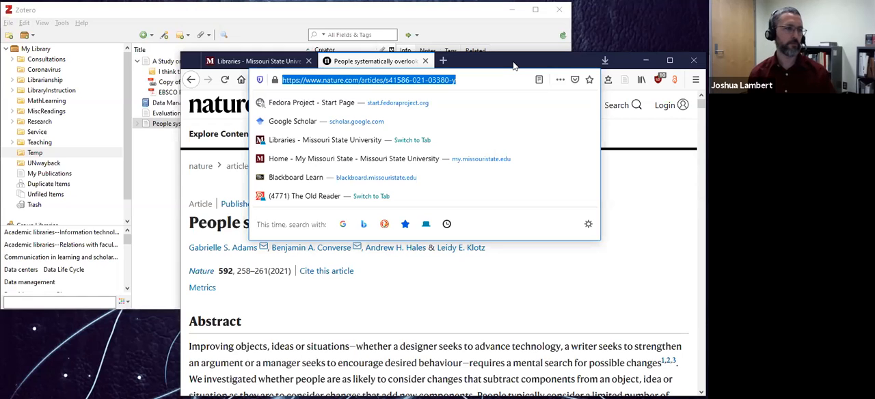
text(sch)
key(Return)
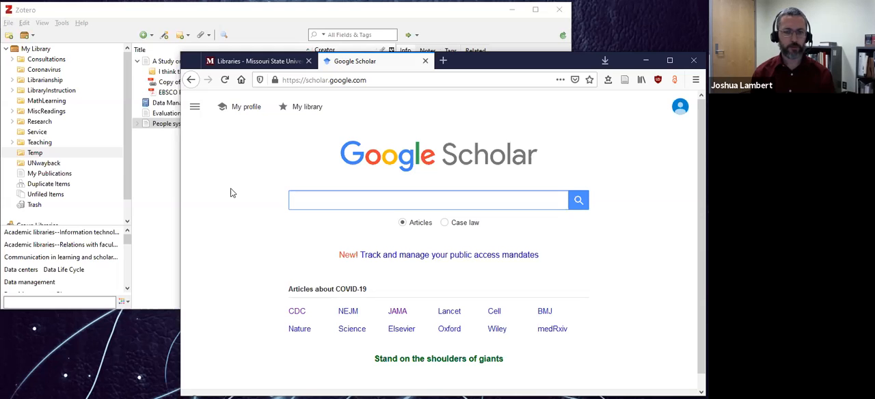
text(cricket)
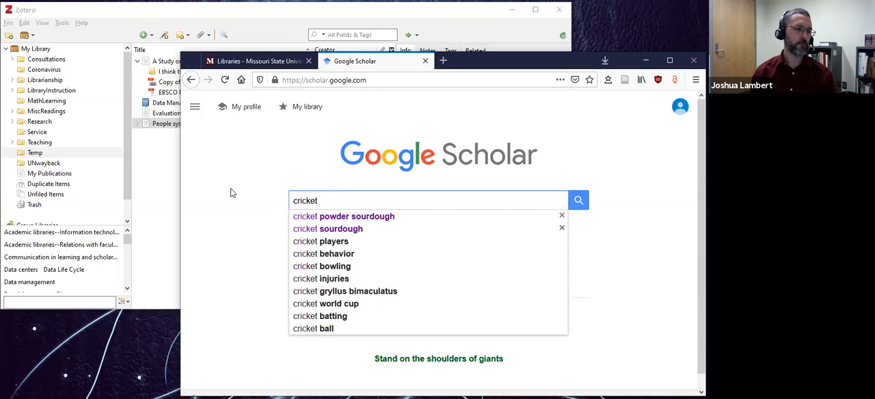
key(Down)
key(Return)
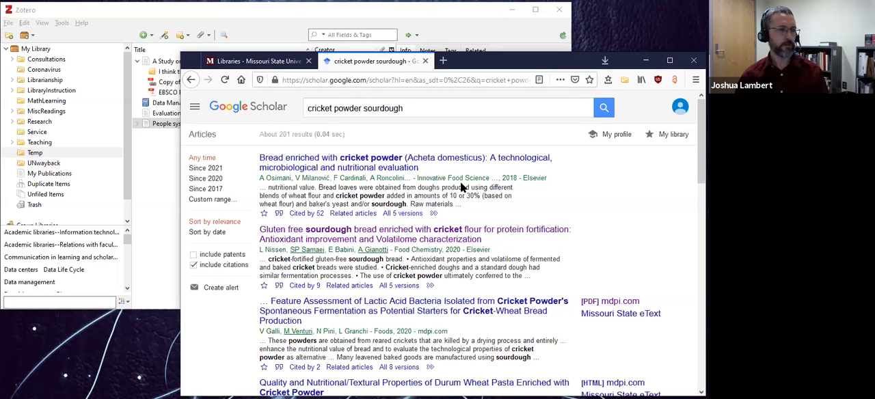
Save the search result "Feature Assessment of Lactic Acid Bacteria Isolated from Cricket Powder's Spontaneous Fermentation" to the Temp collection with the Zotero Connector.
scroll(451, 195, down, 2)
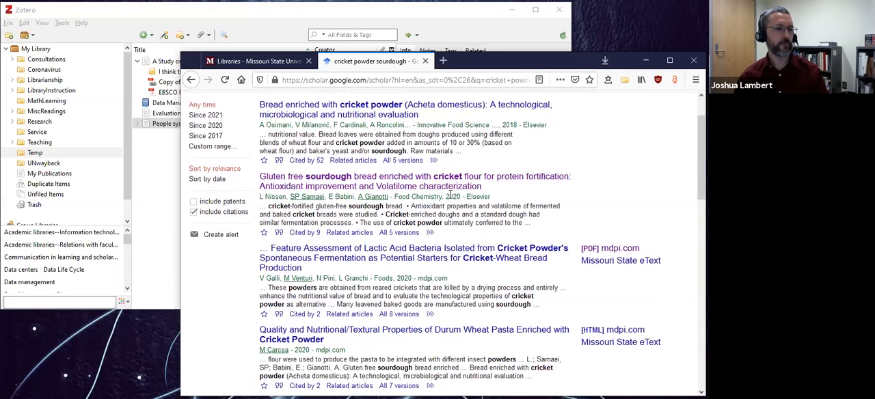
scroll(450, 196, down, 2)
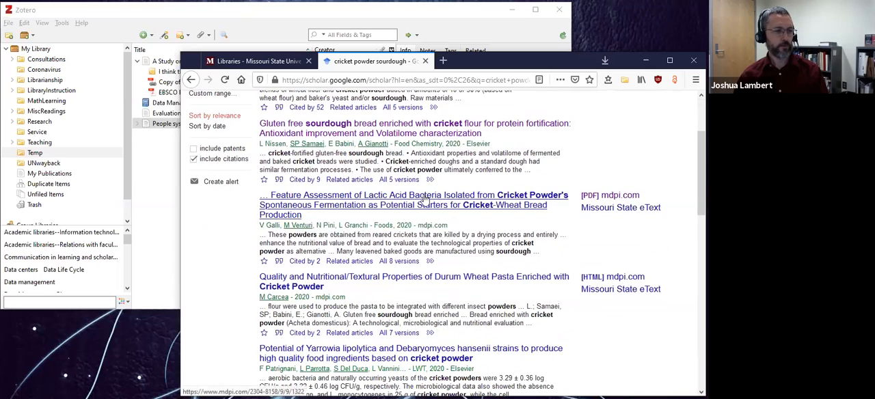
scroll(446, 203, up, 2)
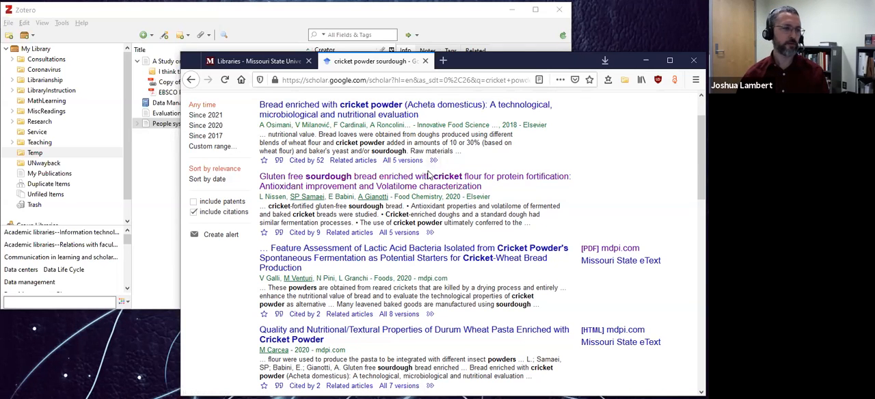
scroll(434, 156, down, 2)
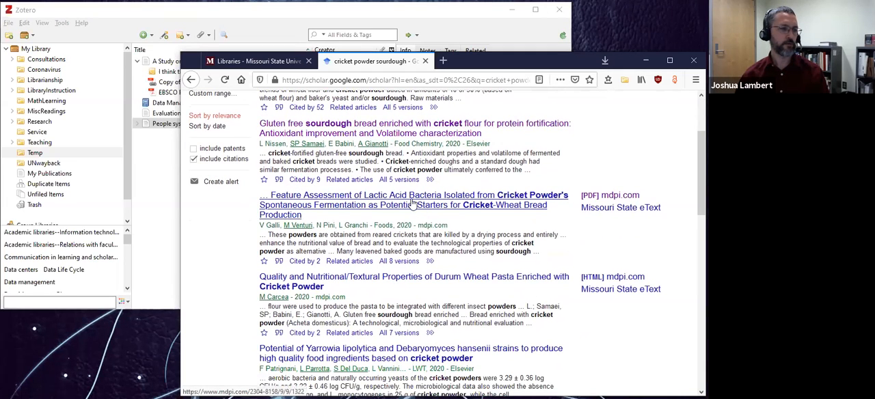
click(625, 80)
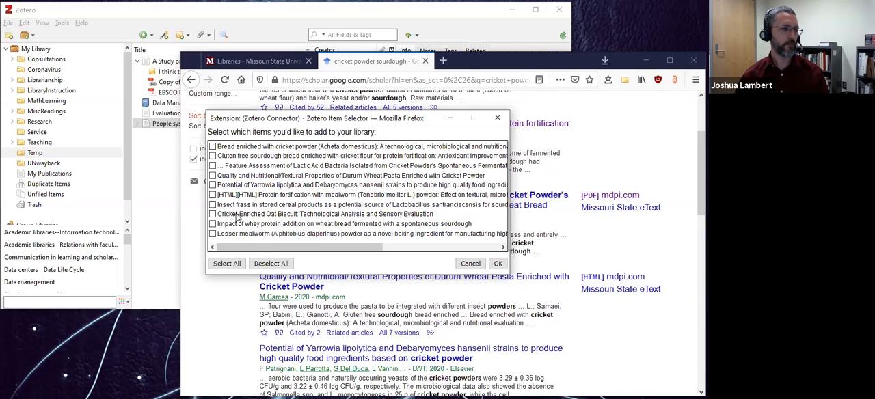
click(212, 165)
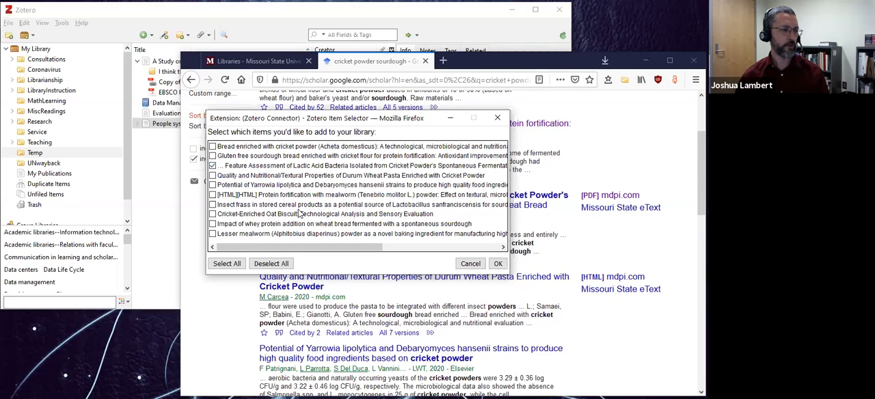
click(498, 264)
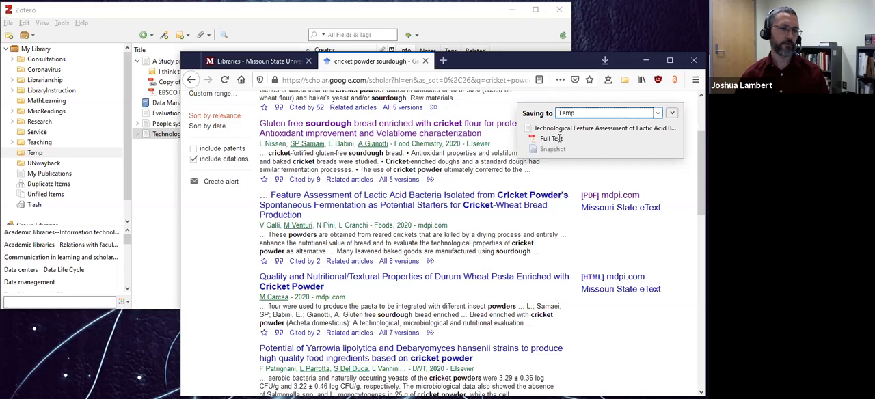
Switch to Zotero, expand the new "Technological Feature Assessment of Lactic Acid Bacteria" entry and review its metadata fields.
click(160, 164)
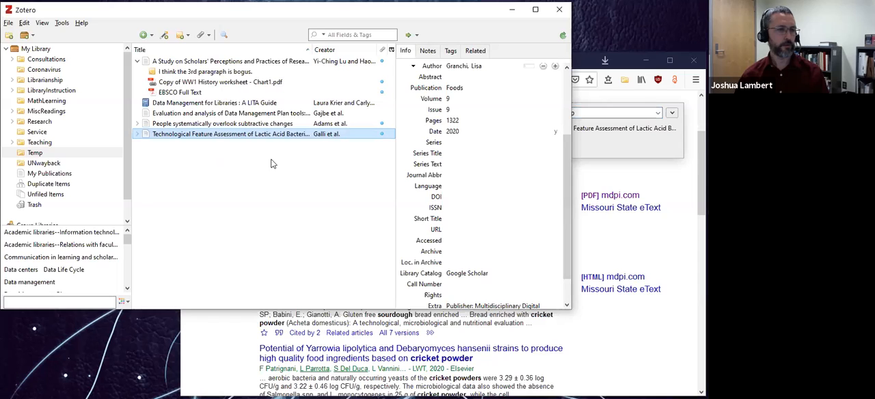
click(137, 134)
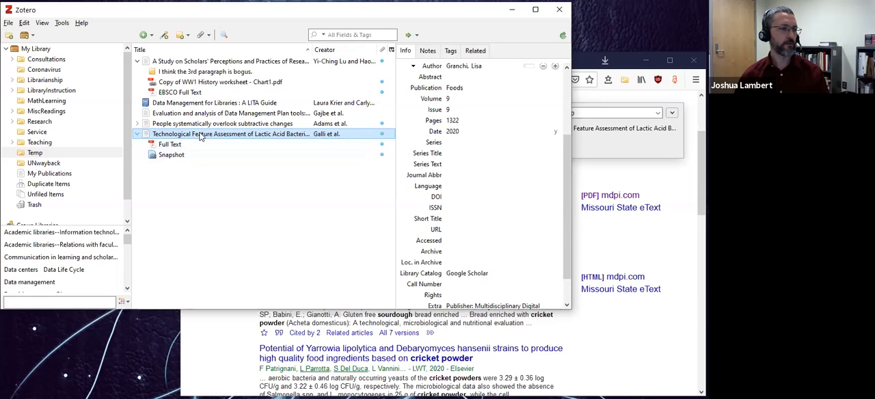
scroll(477, 199, up, 3)
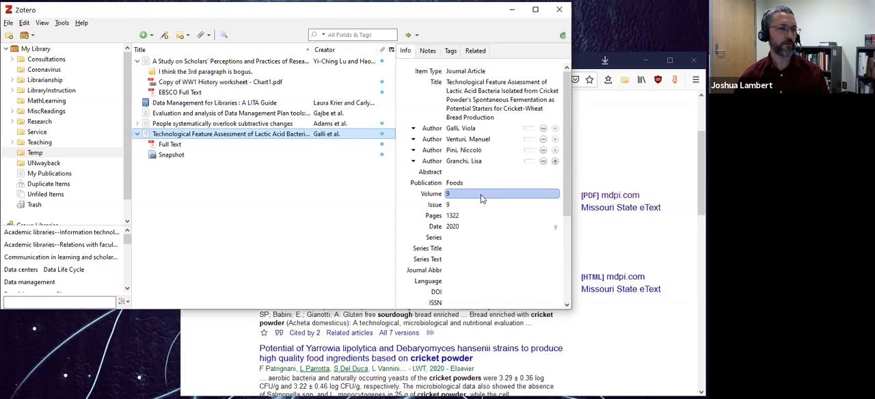
scroll(481, 197, down, 3)
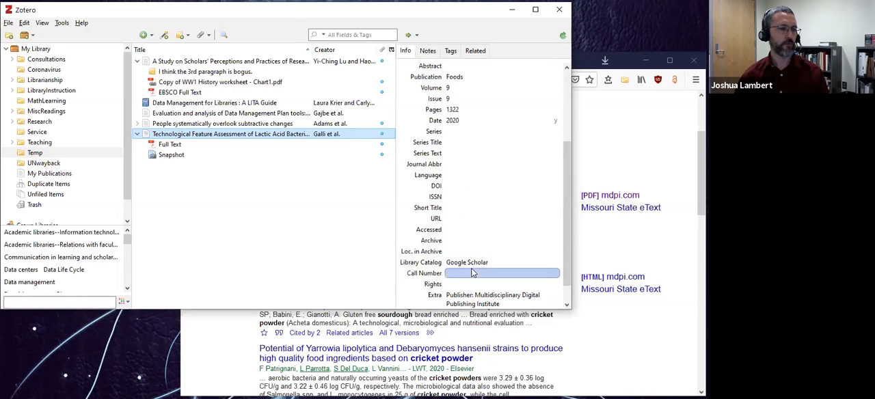
scroll(475, 224, up, 3)
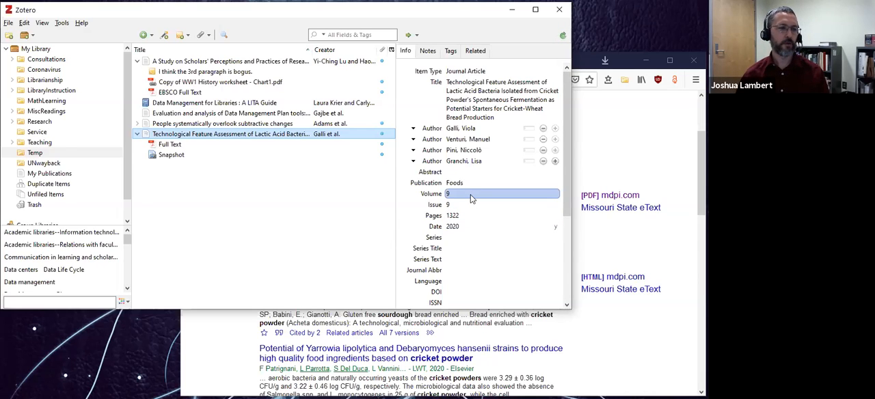
Check the article's PDF link in the Google Scholar results and inspect its Full Text and Snapshot attachment details in Zotero.
click(646, 247)
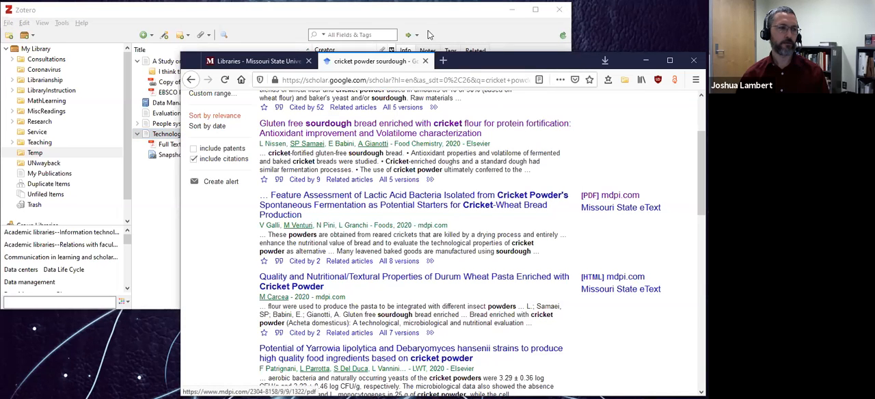
click(394, 22)
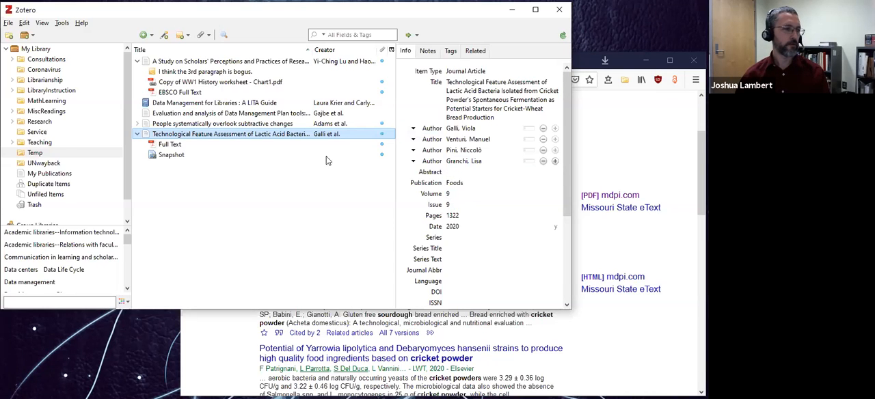
click(178, 148)
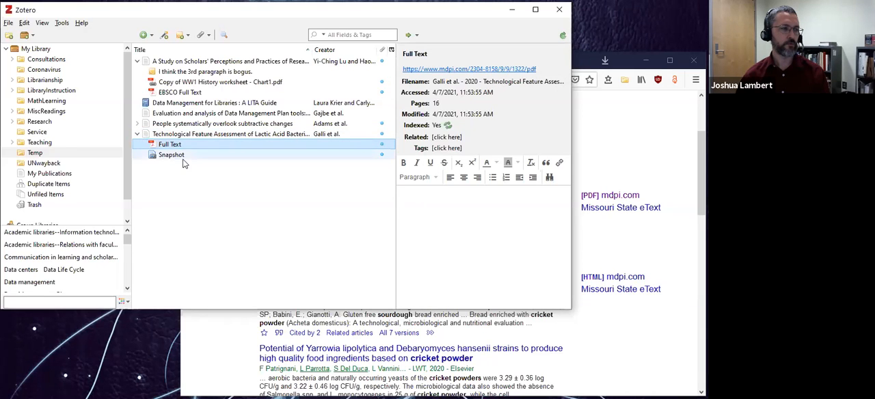
click(182, 156)
click(185, 148)
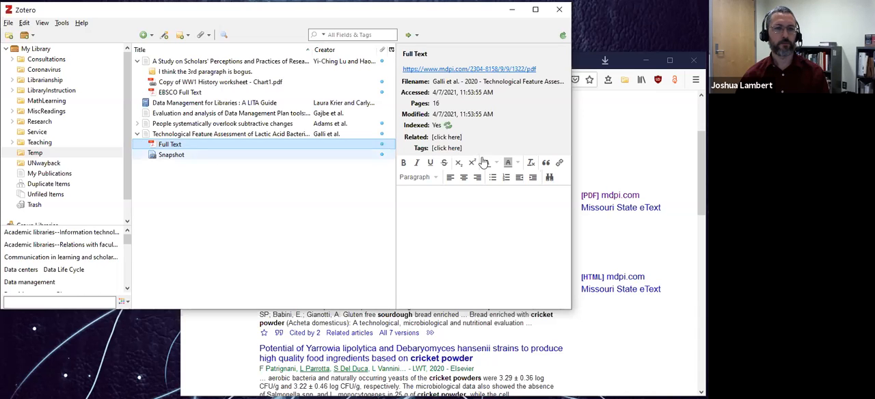
Save "Bread enriched with cricket powder" and "Cricket-Enriched Oat Biscuit" from the Google Scholar results to the Temp collection.
click(605, 125)
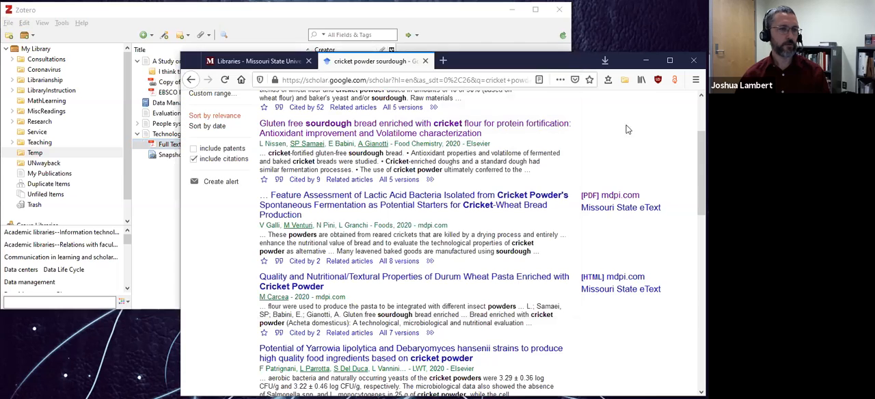
scroll(629, 140, up, 5)
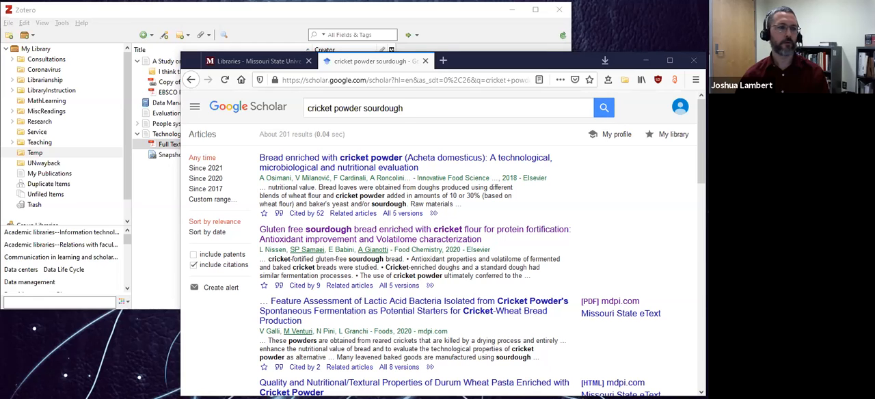
click(302, 133)
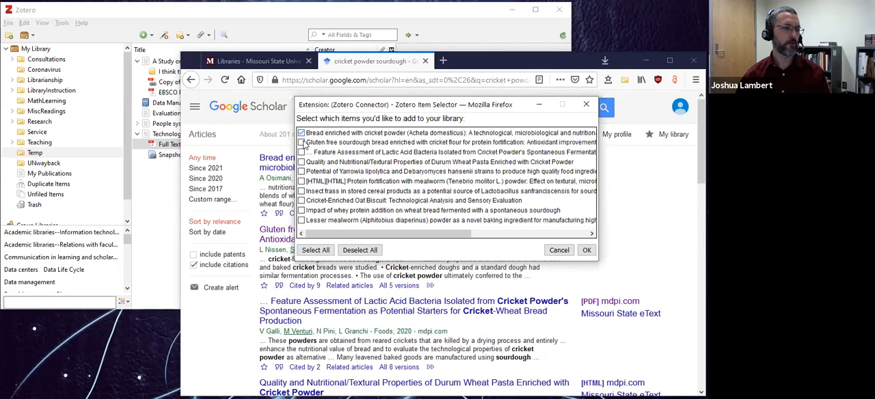
click(302, 201)
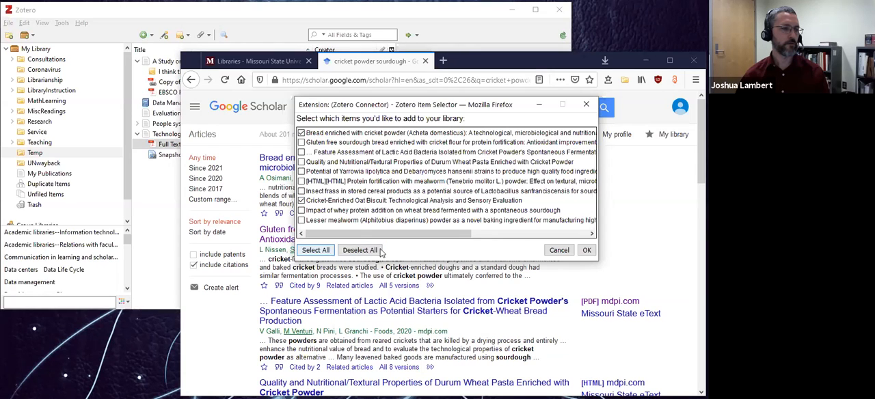
click(587, 250)
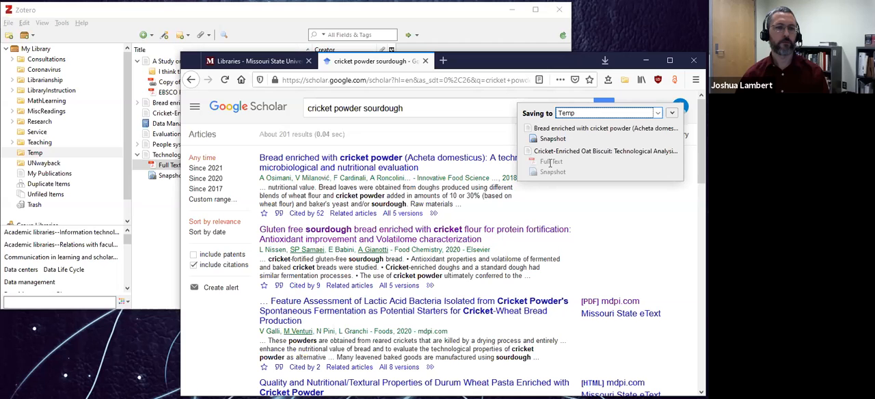
In Zotero, collapse the "Technological Feature Assessment" entry and expand "Cricket-Enriched Oat Biscuit" to view its attachments.
click(251, 13)
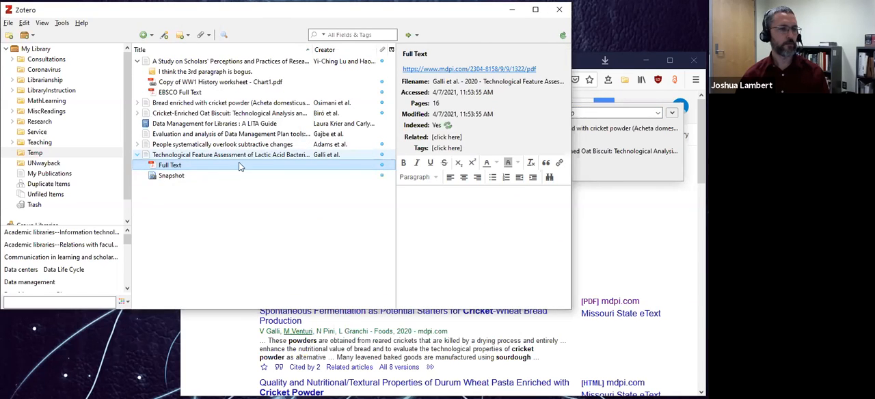
click(136, 155)
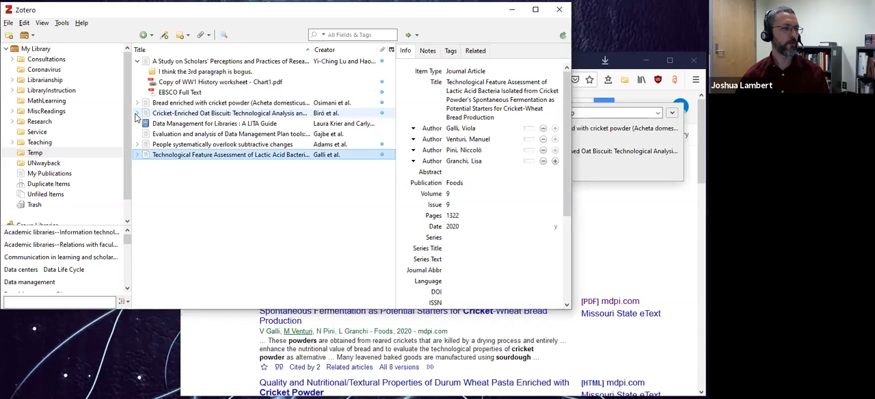
click(137, 113)
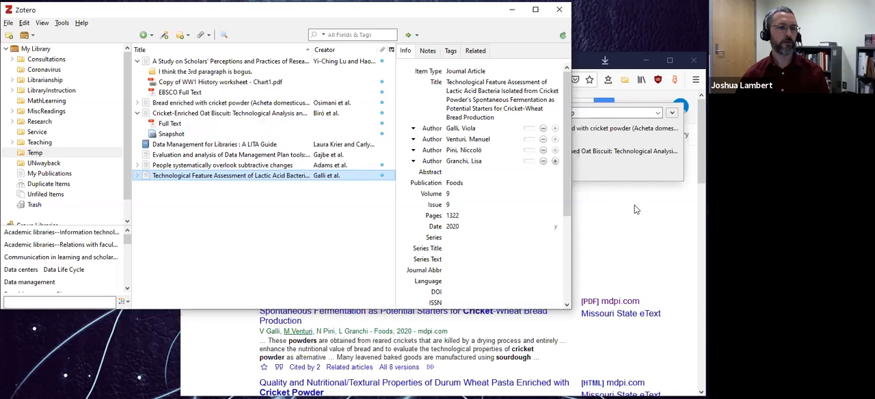
Return to the browser and open the news site kolr10.com, continuing to its HTTP version.
click(662, 224)
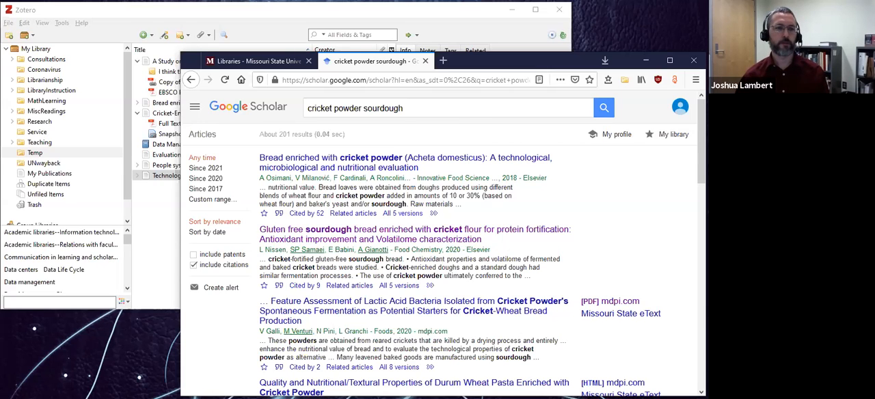
click(375, 80)
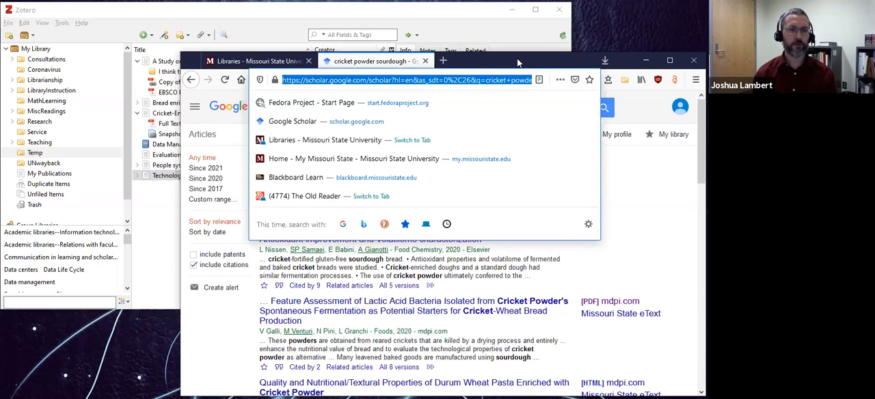
text(kolr10.com/)
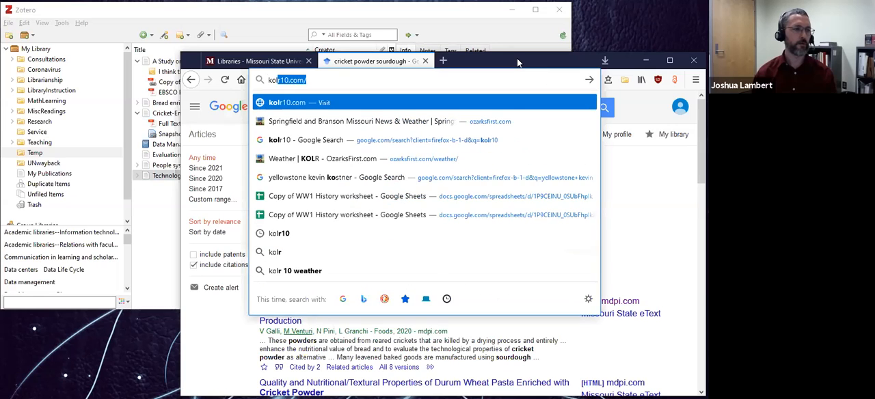
key(Return)
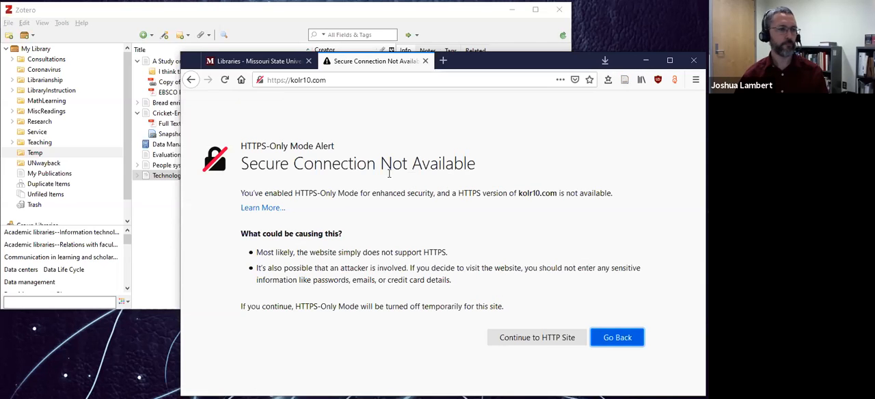
click(544, 339)
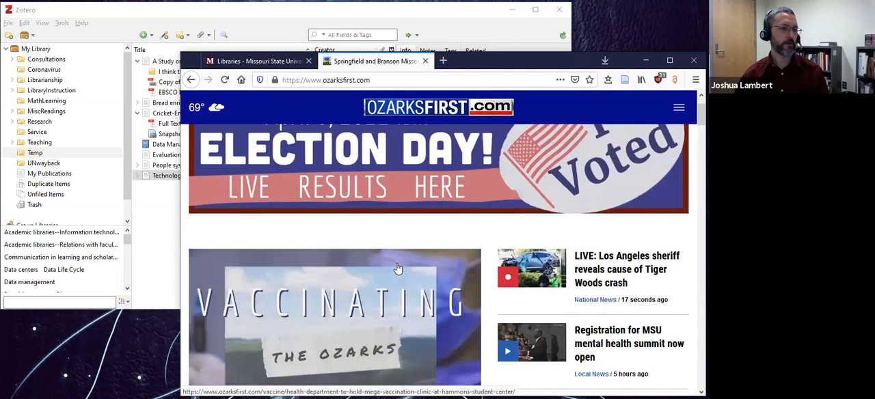
scroll(400, 227, up, 1)
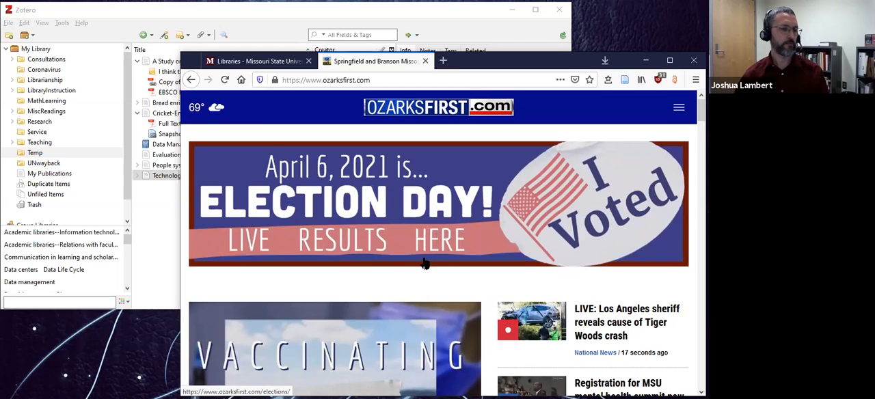
Open the "MEGA VACCINATION EVENT" article on ozarksfirst.com and save it to the Temp collection with the Zotero Connector.
scroll(423, 264, down, 3)
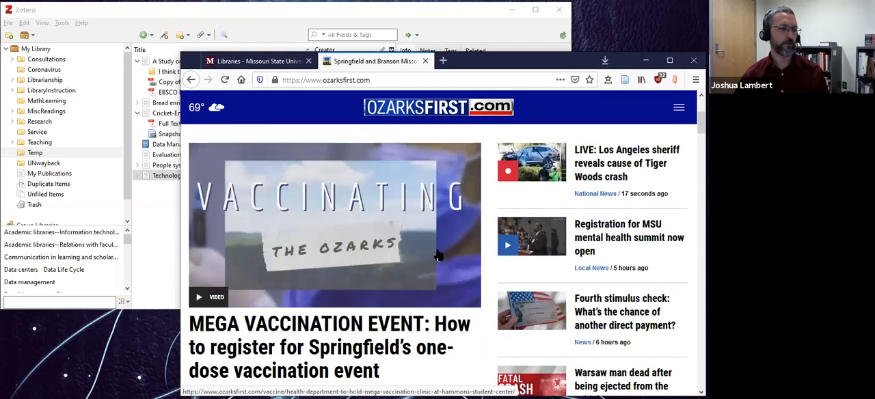
click(300, 330)
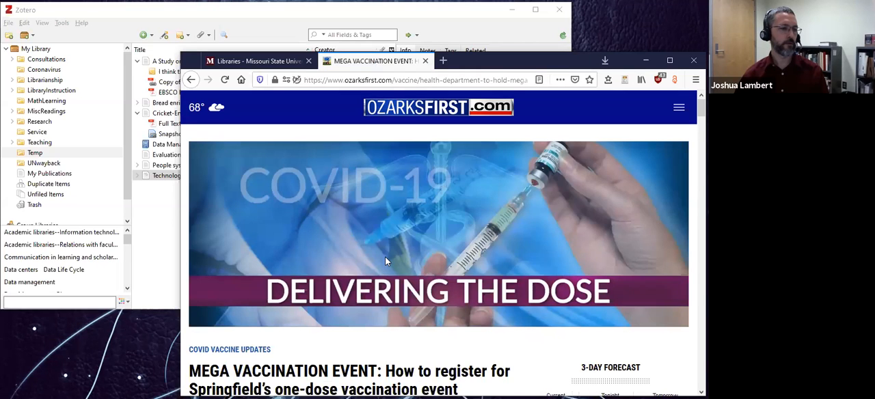
scroll(385, 256, down, 4)
scroll(385, 256, up, 4)
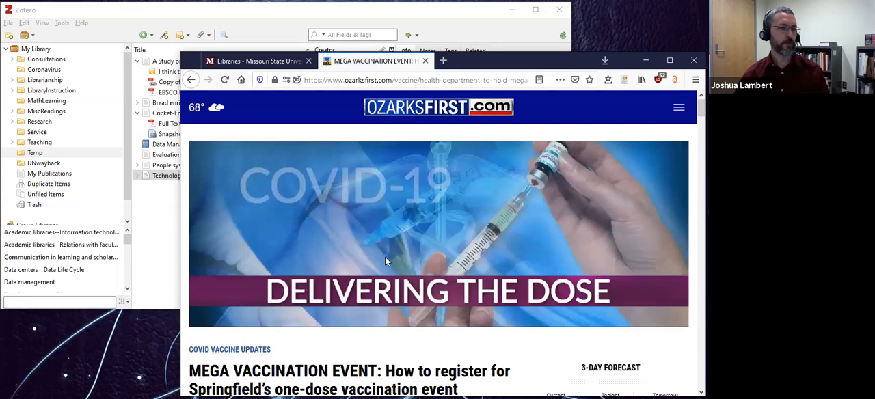
click(624, 80)
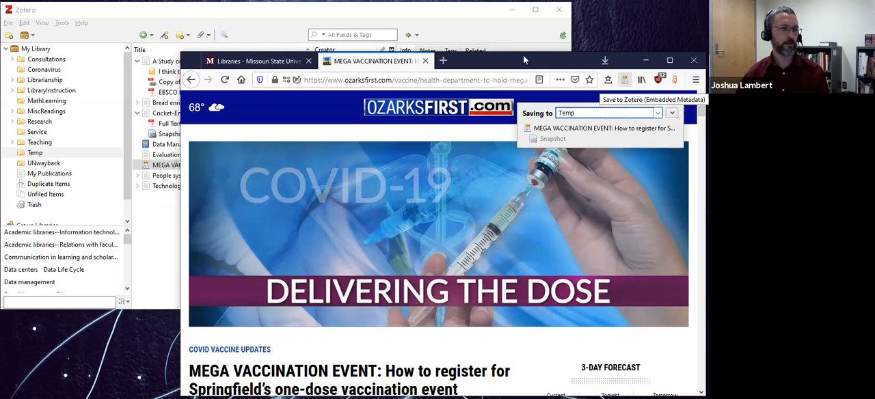
In Zotero, change the item type of the "MEGA VACCINATION EVENT" entry to Newspaper Article.
click(372, 15)
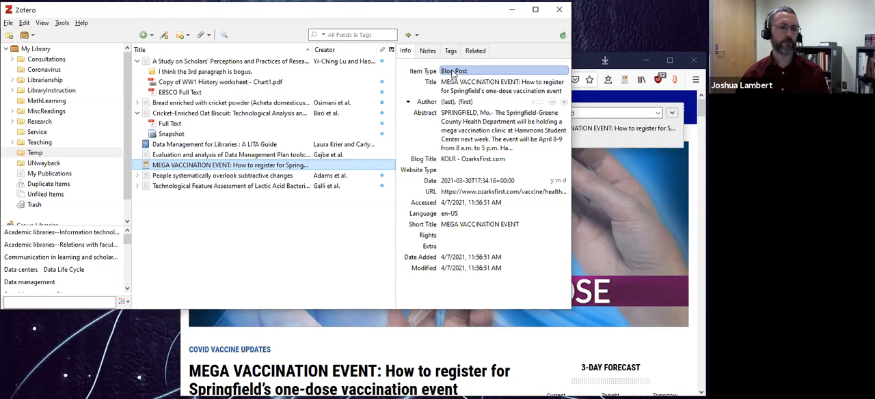
click(562, 91)
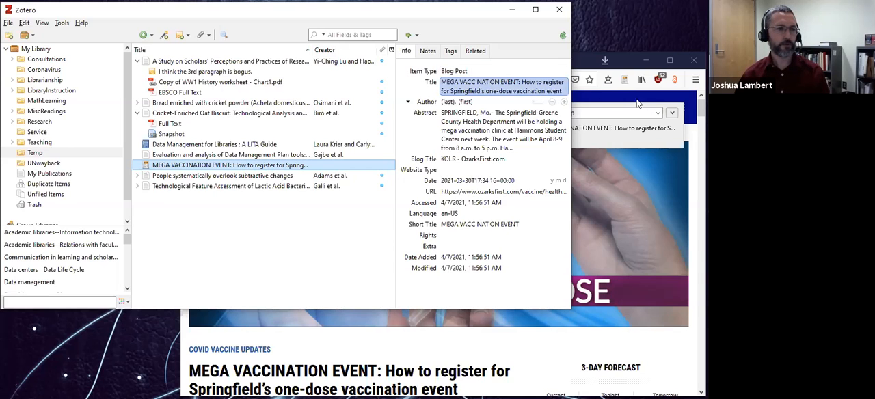
click(588, 63)
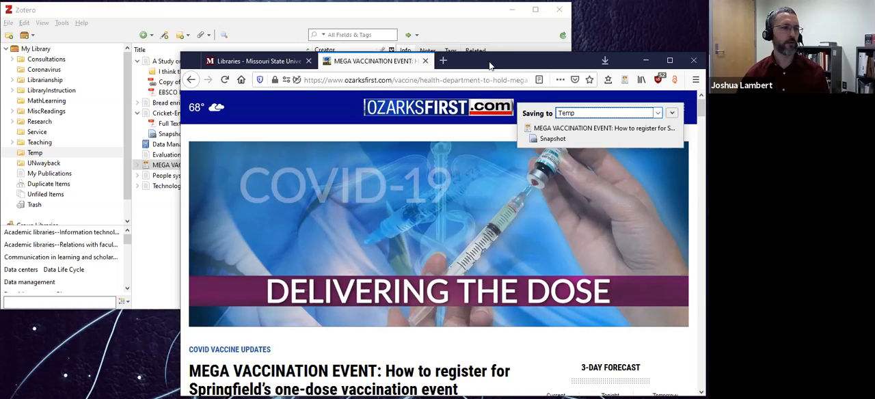
click(175, 165)
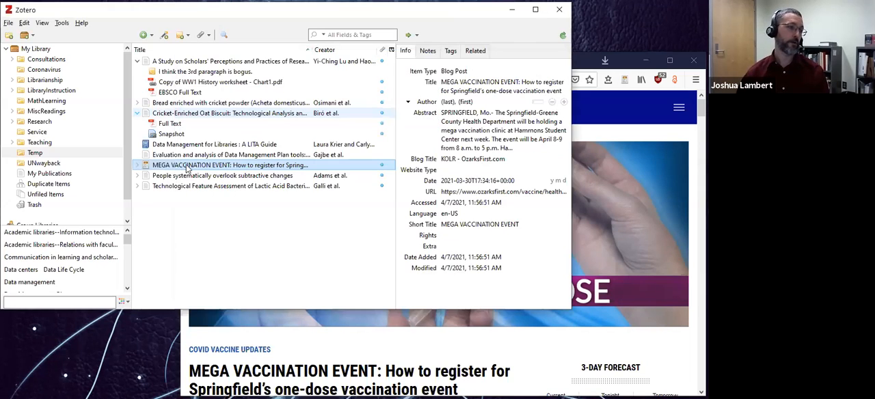
click(455, 71)
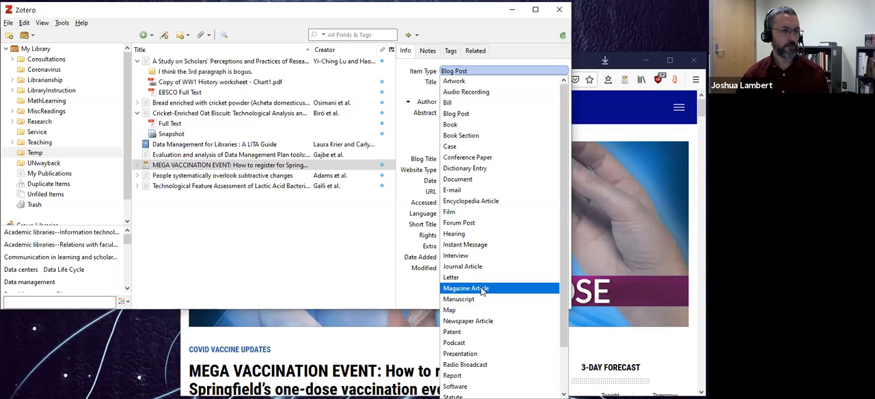
click(481, 323)
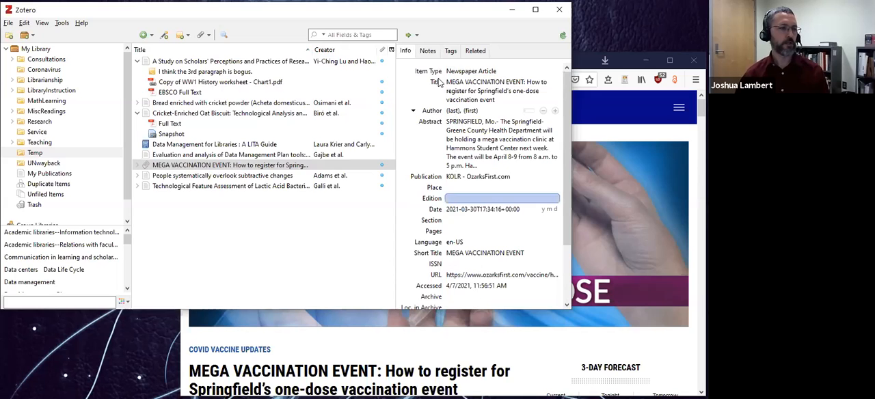
Examine the newspaper entry's date, language, pages and section fields for missing or incorrect metadata.
click(447, 209)
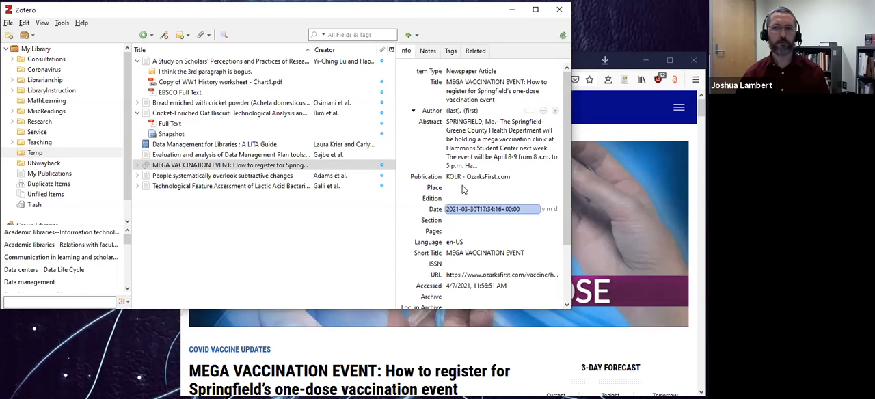
click(464, 104)
click(458, 245)
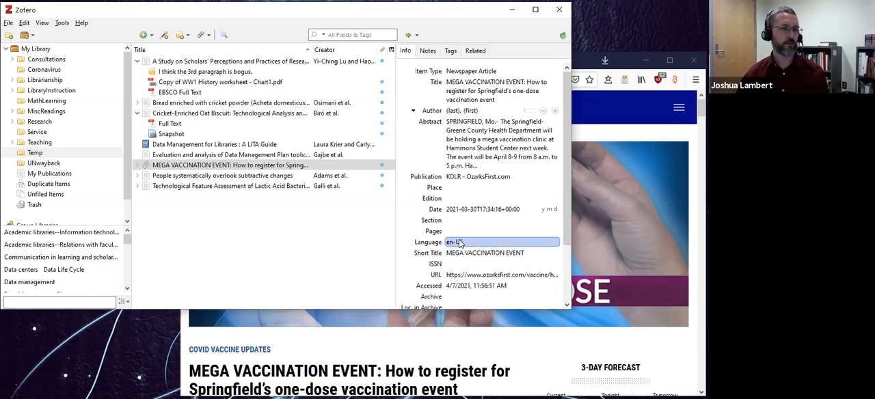
click(465, 232)
click(464, 220)
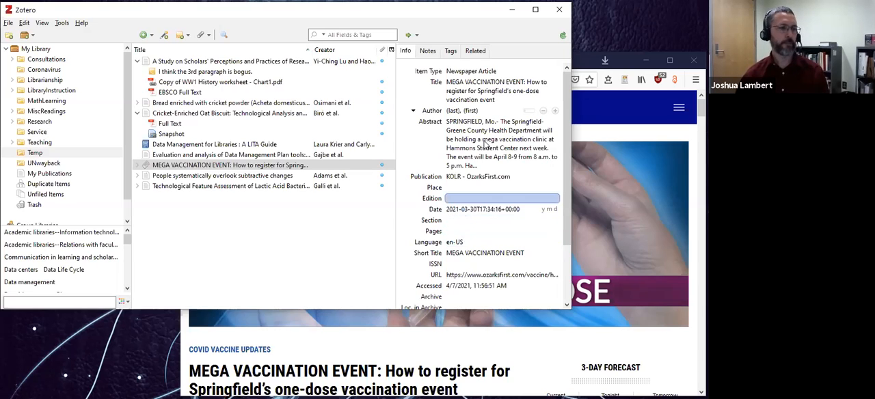
click(465, 211)
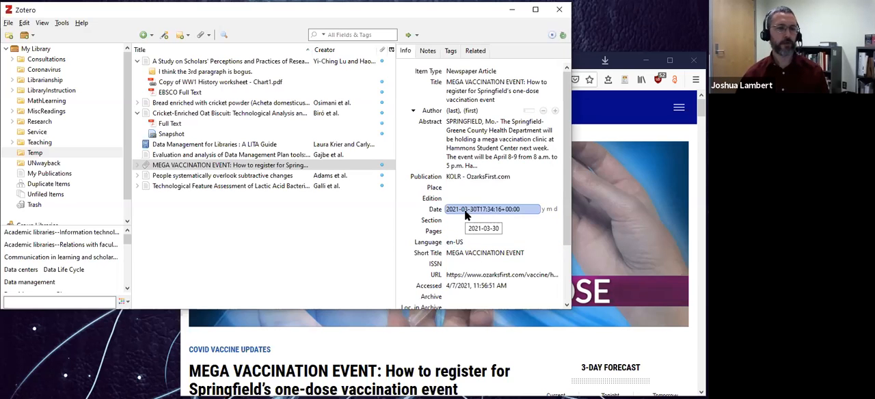
Return to the browser, go to the Missouri State University Libraries home page and save it to the Temp collection.
click(579, 56)
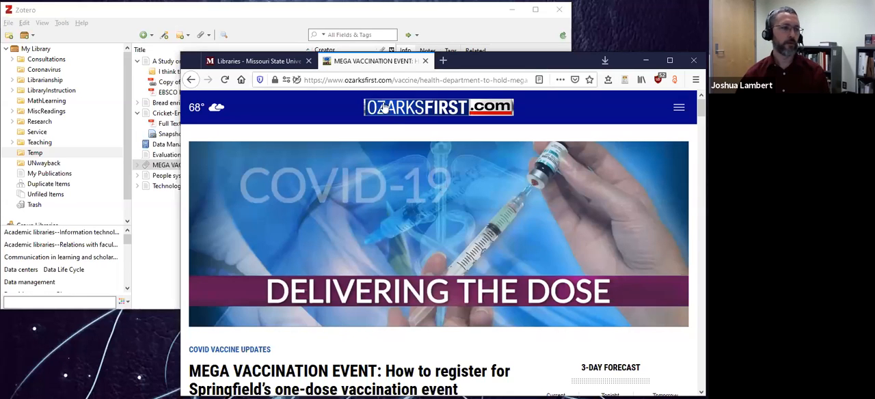
click(242, 80)
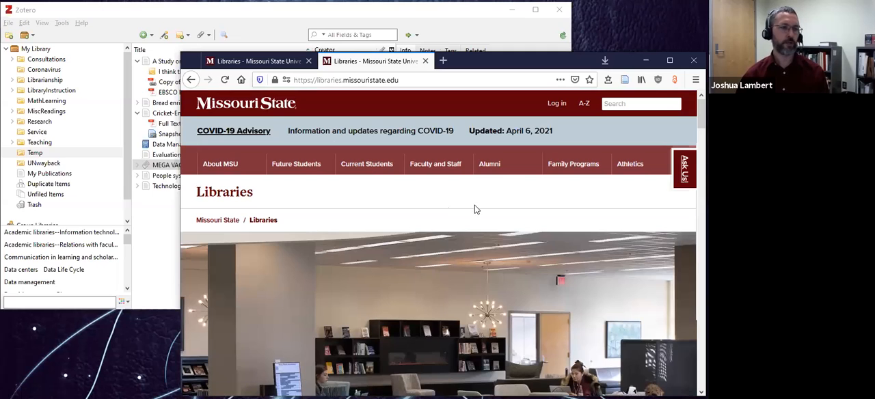
click(623, 81)
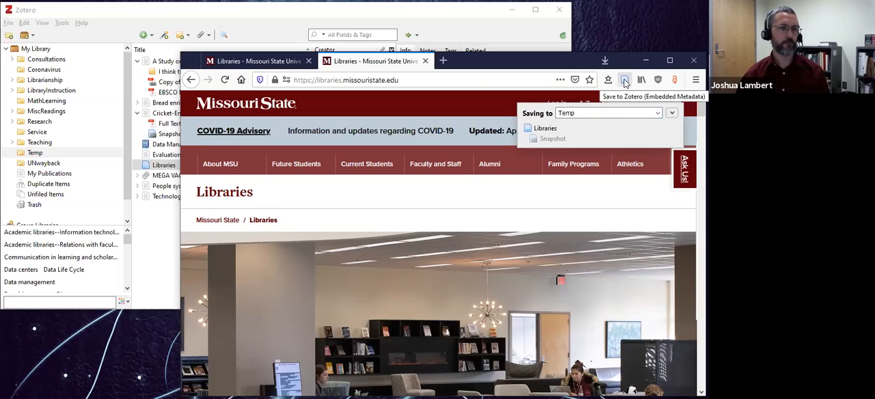
In Zotero, review the saved "Libraries" web page entry's details and check its Snapshot attachment.
click(285, 16)
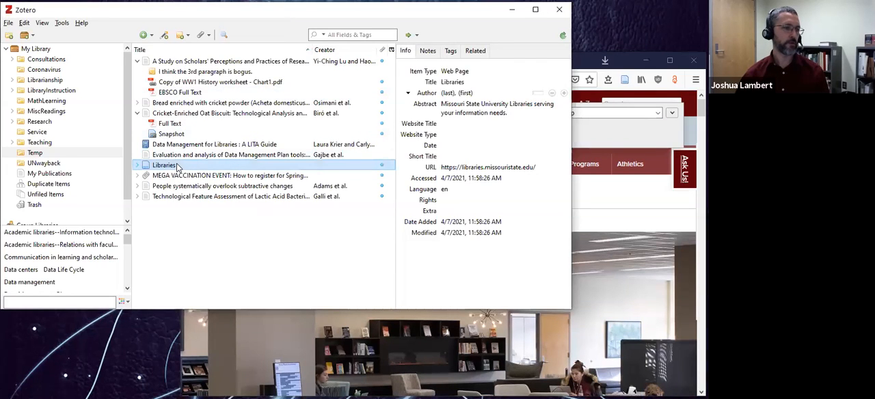
click(457, 108)
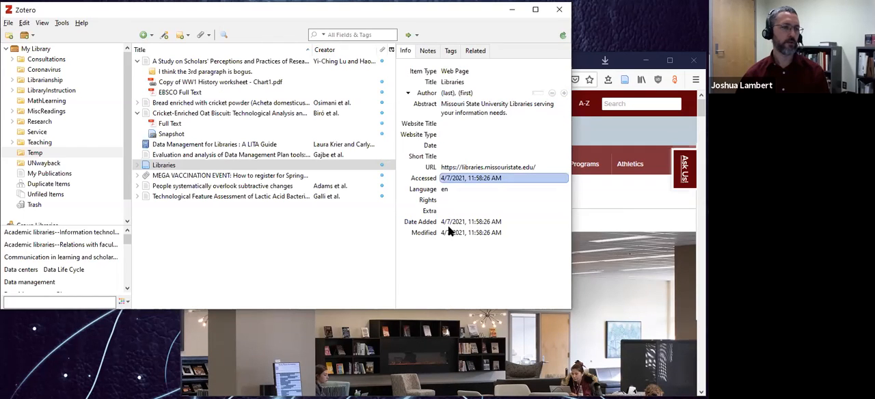
click(136, 167)
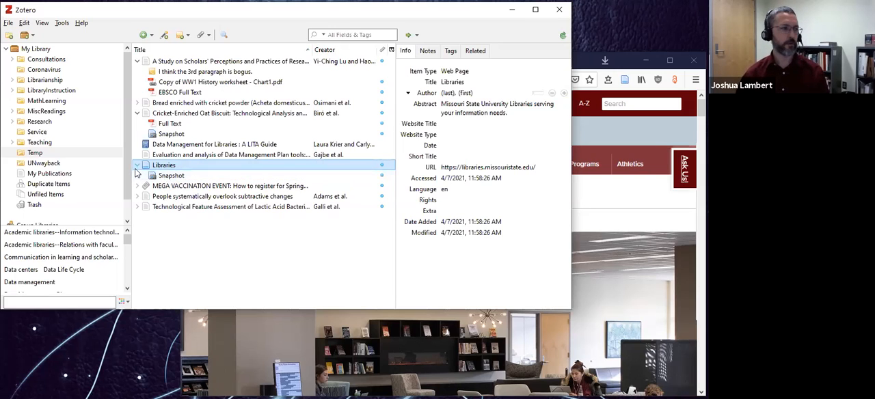
click(137, 167)
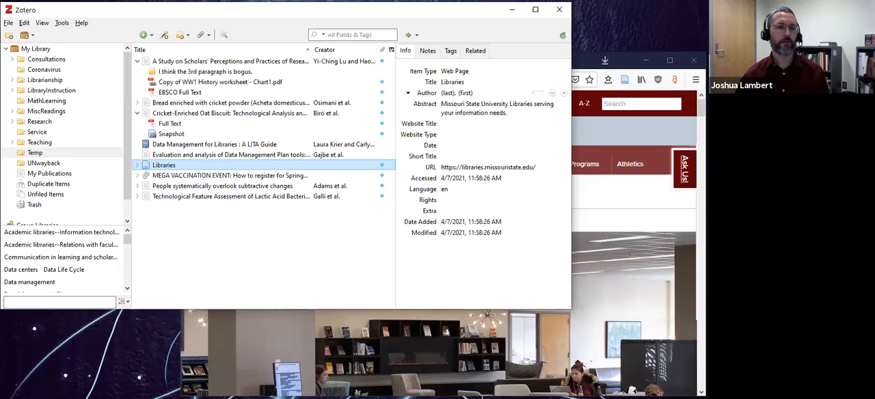
click(406, 121)
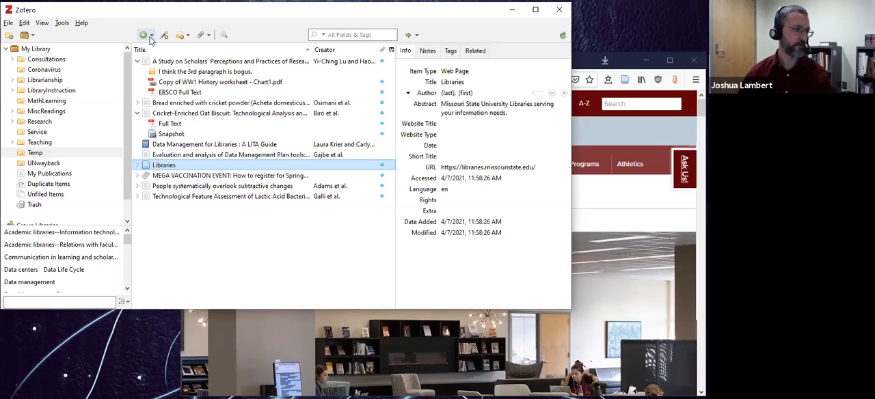
Manually add an Interview item titled "Interview with myself" to the Temp collection and maximize the Zotero window.
click(152, 35)
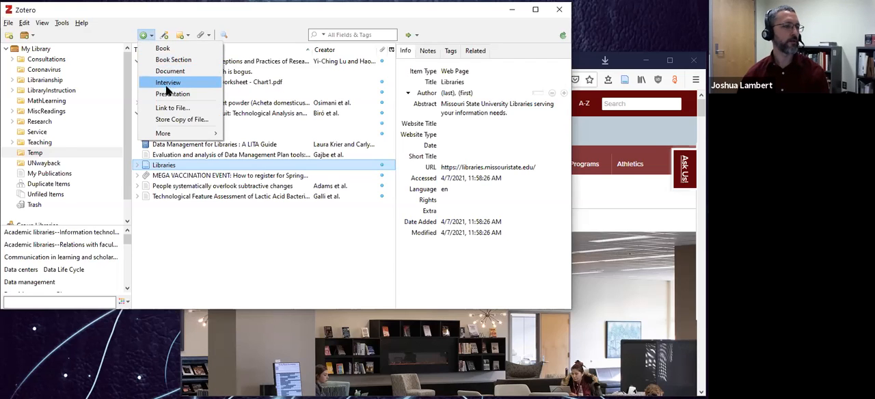
mouse_move(166, 135)
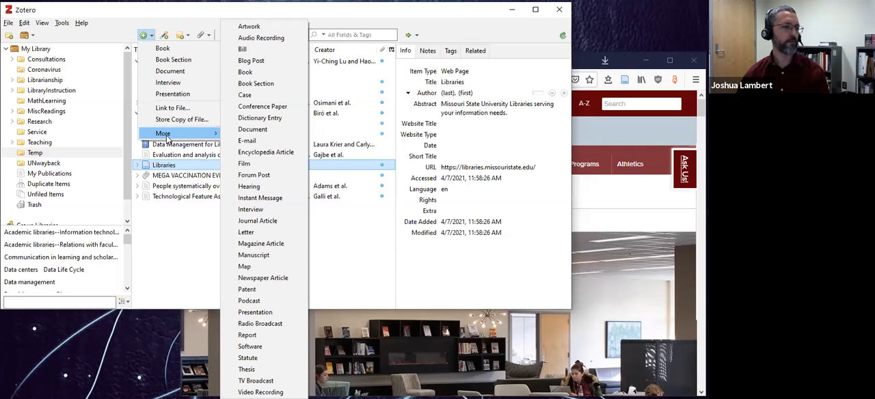
click(176, 87)
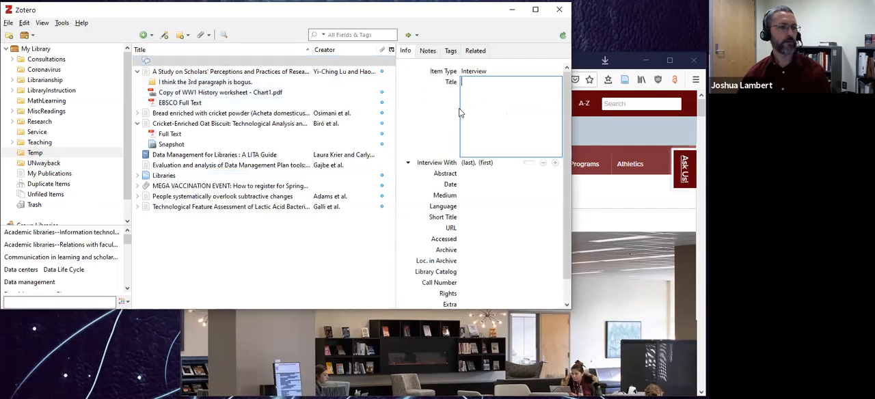
text(Inte)
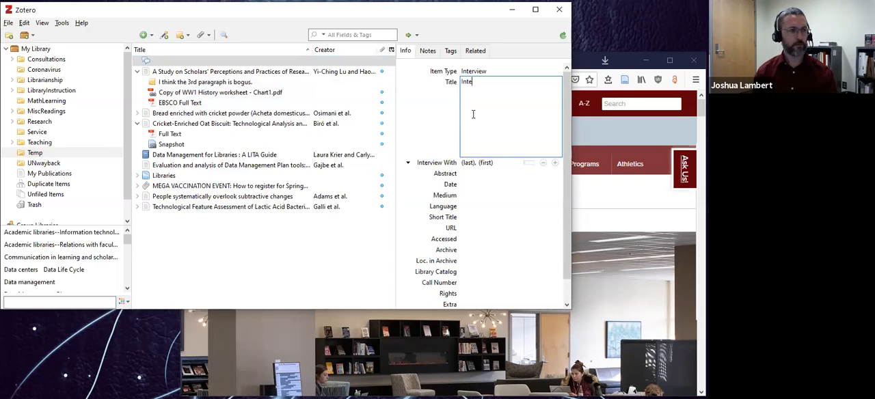
text(rview with myself)
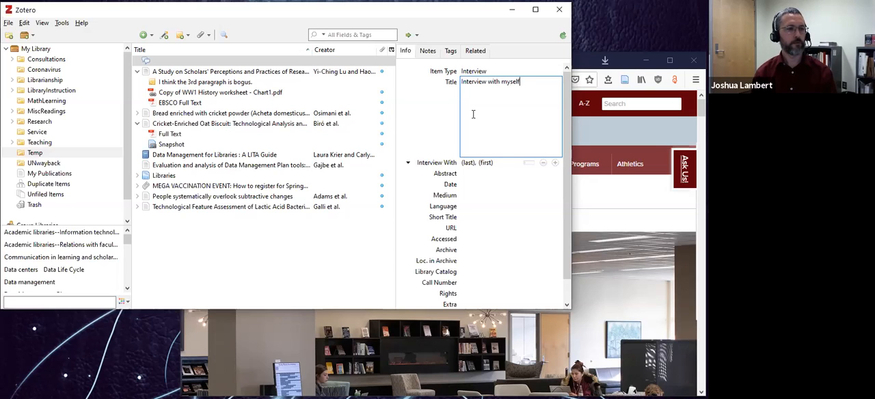
key(Tab)
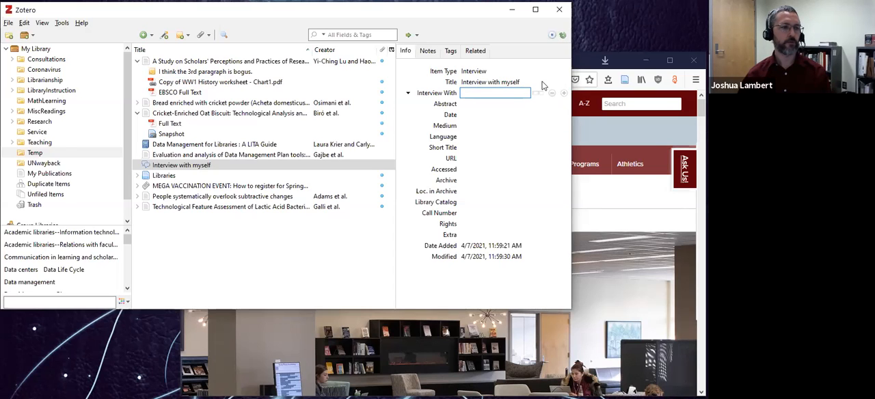
click(537, 10)
drag(531, 111, 431, 205)
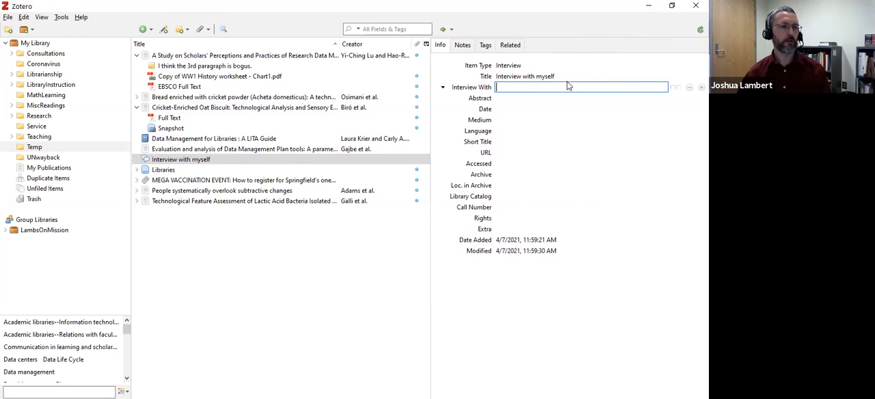
Switch the Interview With field to separate last and first names and enter the interviewee's name.
click(676, 90)
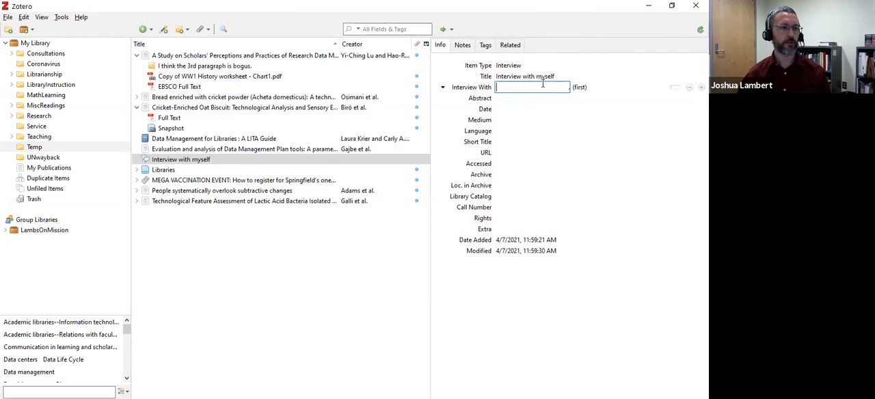
text(Lambert)
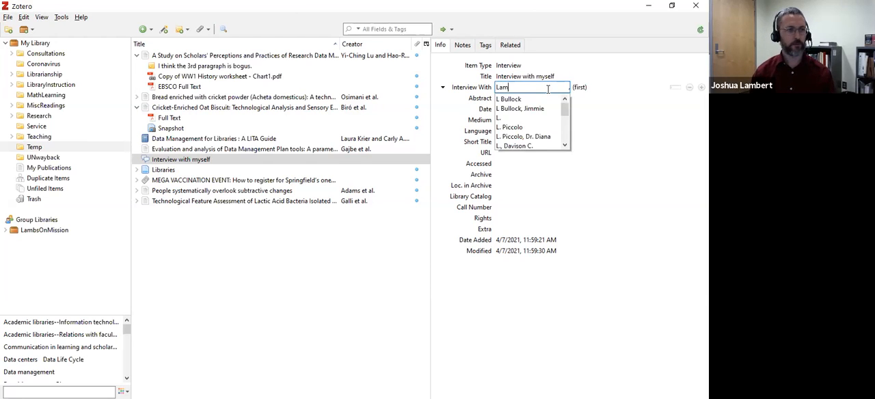
key(Tab)
text(Joshua)
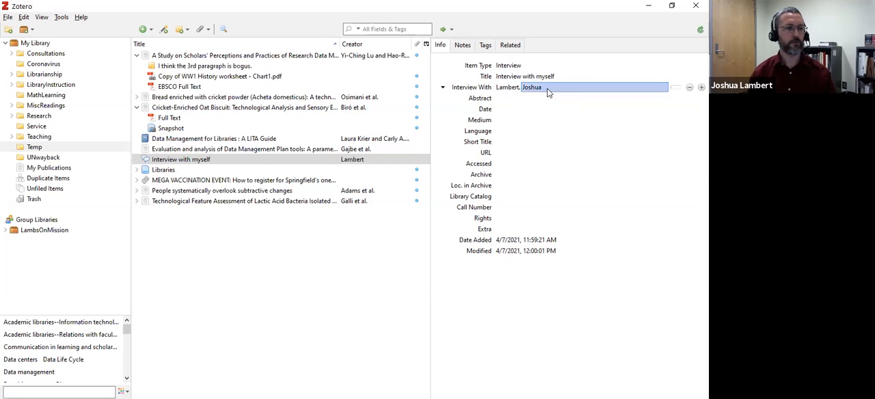
key(Tab)
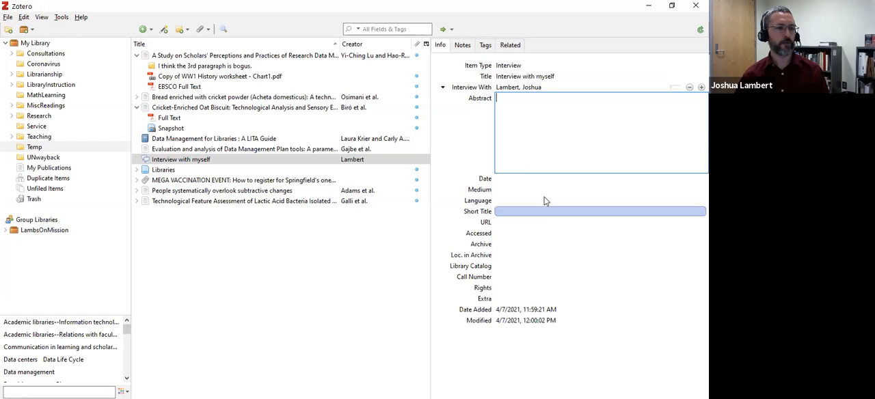
click(456, 130)
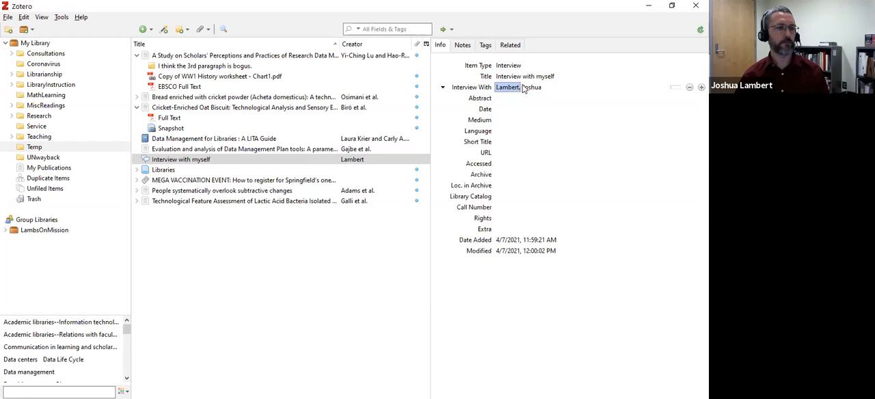
Switch the Interview With field to a single name field and set it to "Missouri State University".
click(677, 89)
click(560, 88)
text(Mis)
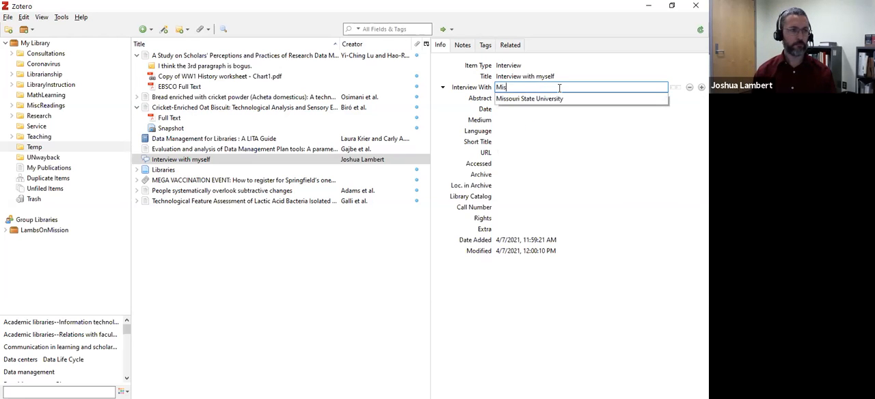
text(souri State)
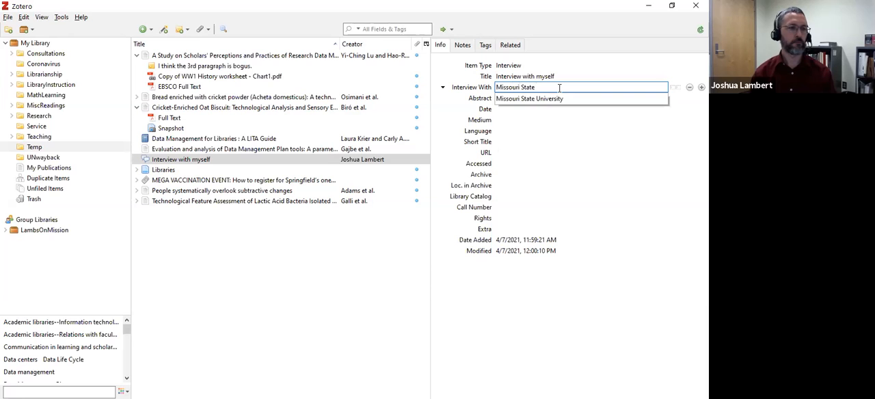
text( University)
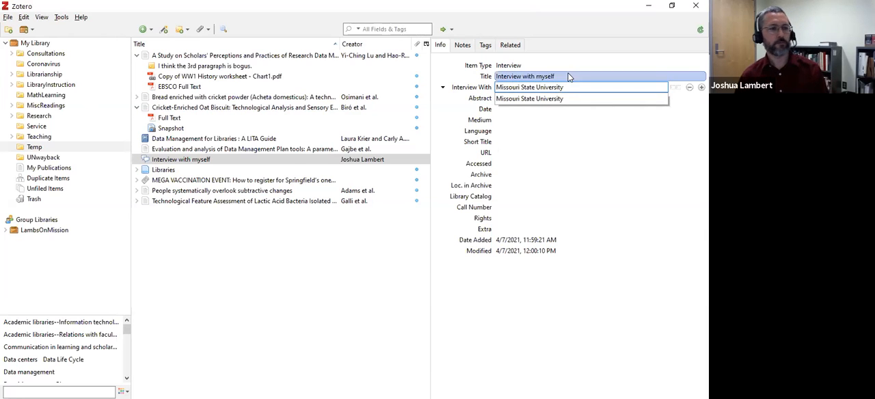
click(449, 114)
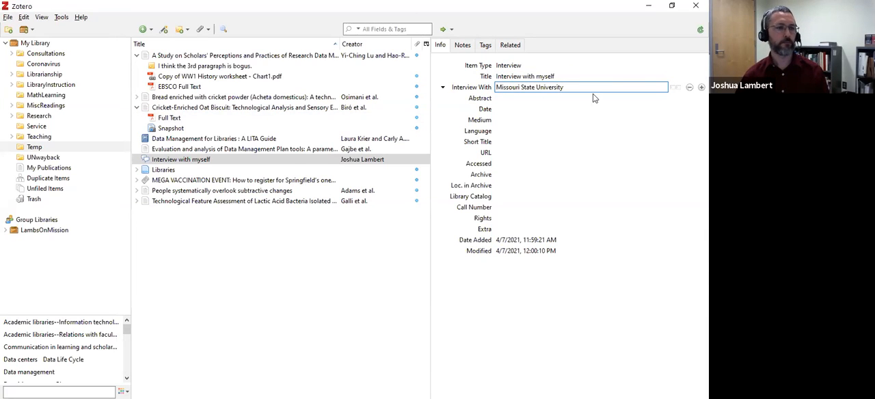
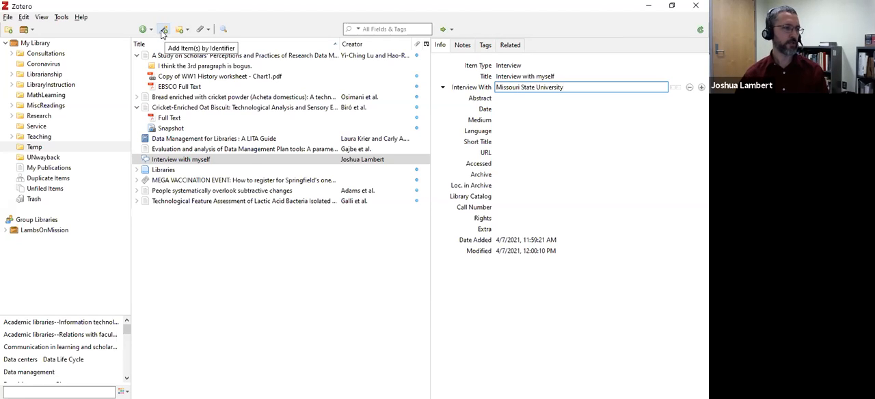
Add the article with DOI 10.1249/JSR.0b013e31826c9bb9 to the Temp collection by its identifier and select the new item.
click(163, 31)
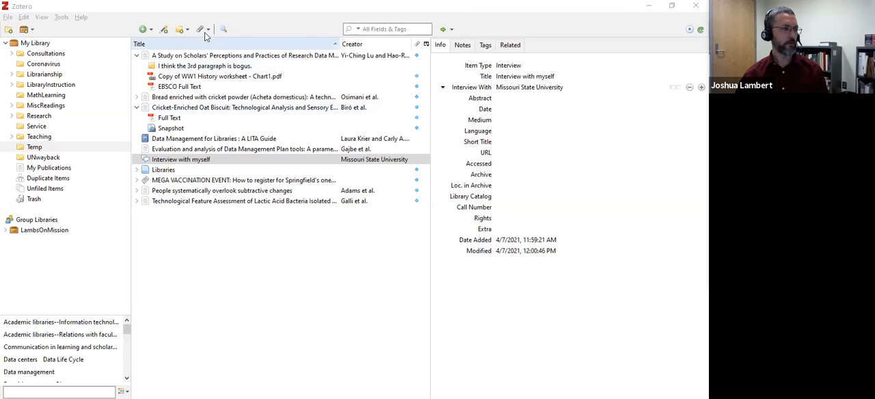
click(164, 30)
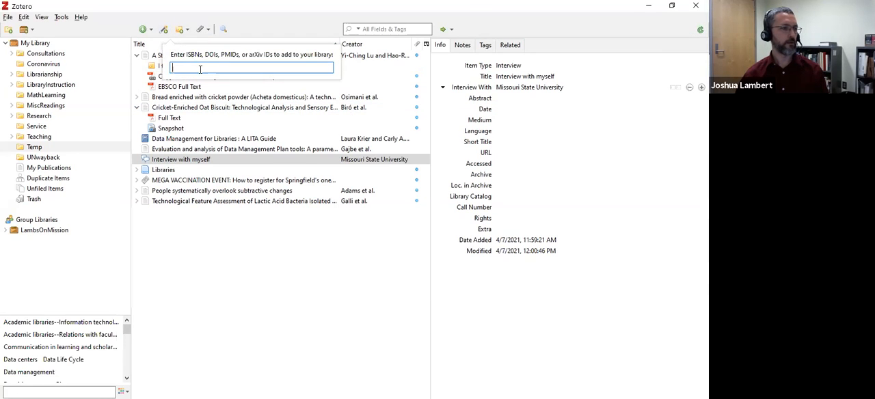
text(10.1249/JSR.0b013e3182fc9bb9)
key(Return)
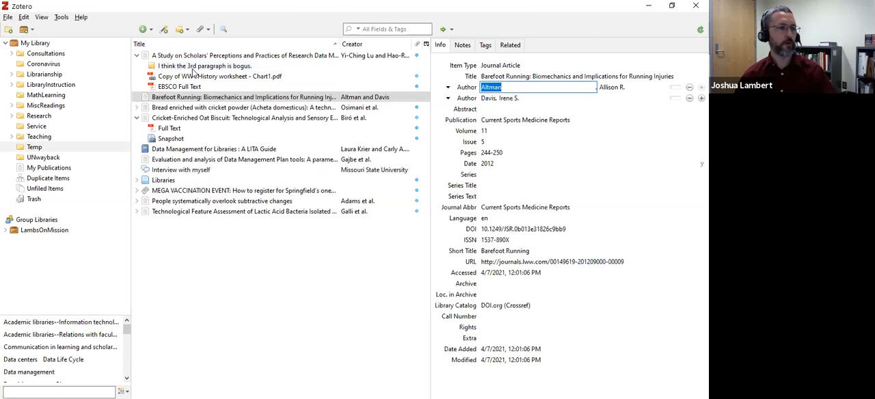
click(210, 98)
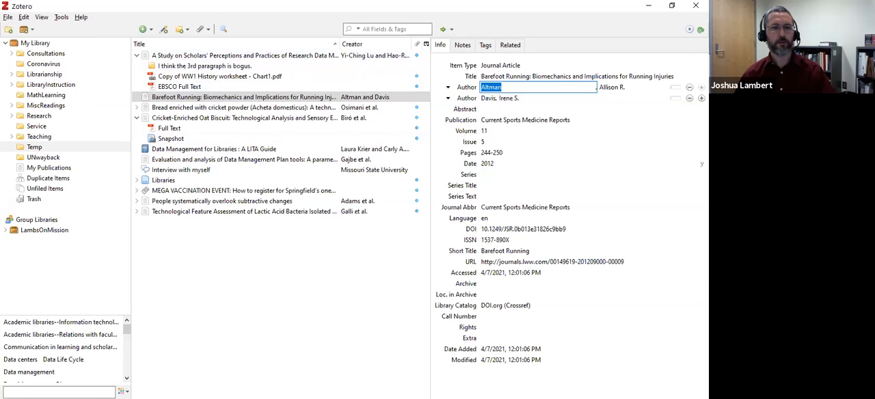
Copy the list of DOIs from the other window and add all of them to the Temp collection by identifier.
key(alt+Tab)
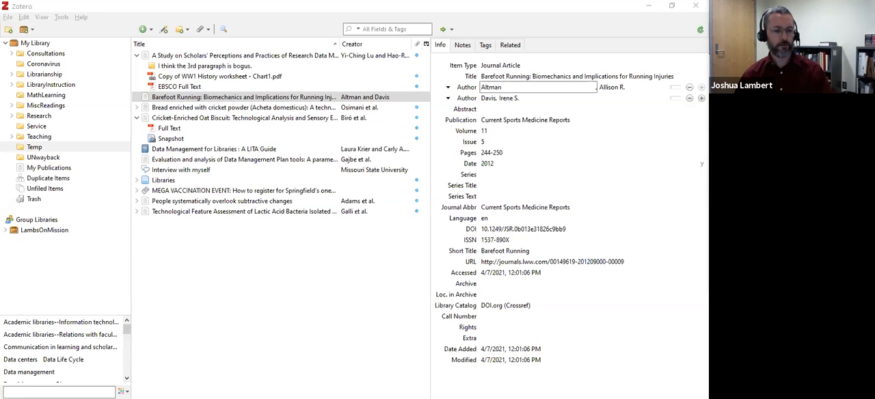
click(165, 30)
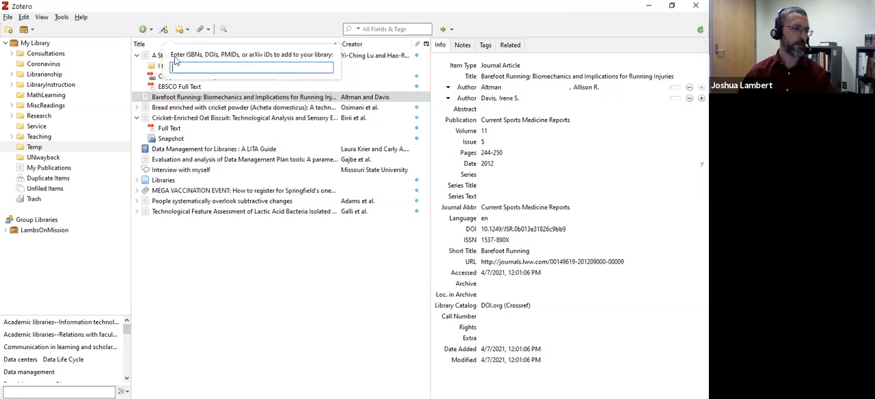
key(ctrl+v)
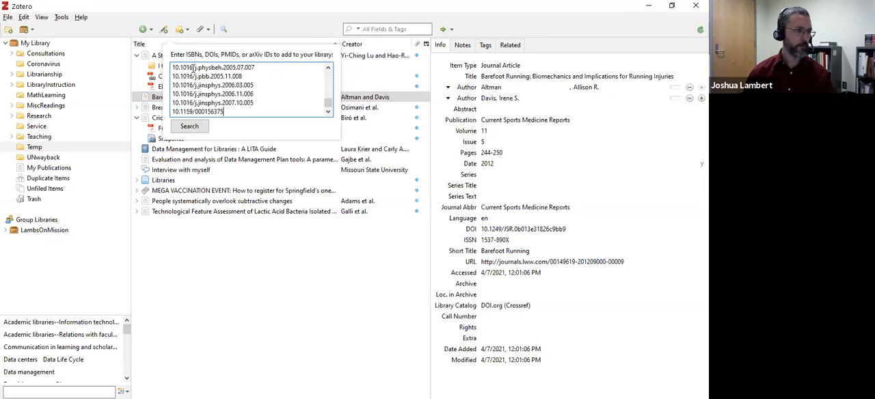
scroll(246, 94, up, 10)
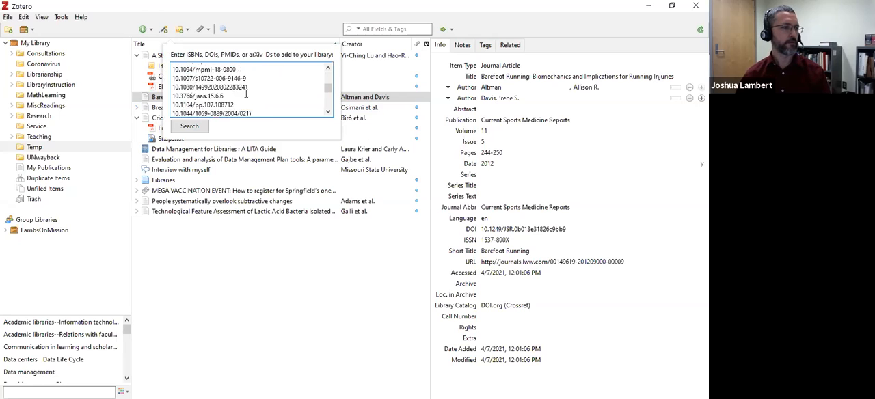
click(192, 128)
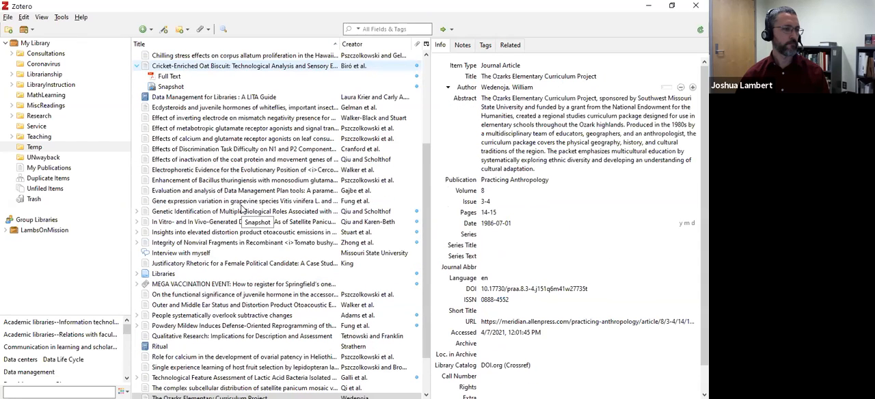
Check the attachment of the "In Vitro- and In Vivo-Generated Defective RNAs" article and collapse the "A Study on Scholars' Perceptions" entry.
click(136, 222)
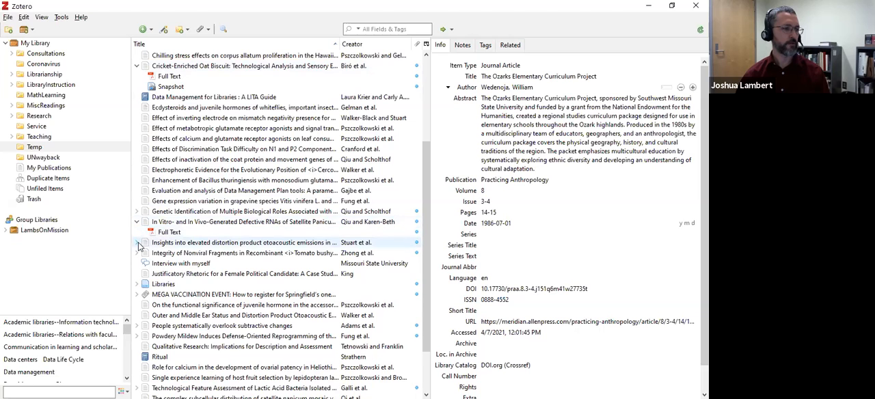
click(137, 242)
click(138, 244)
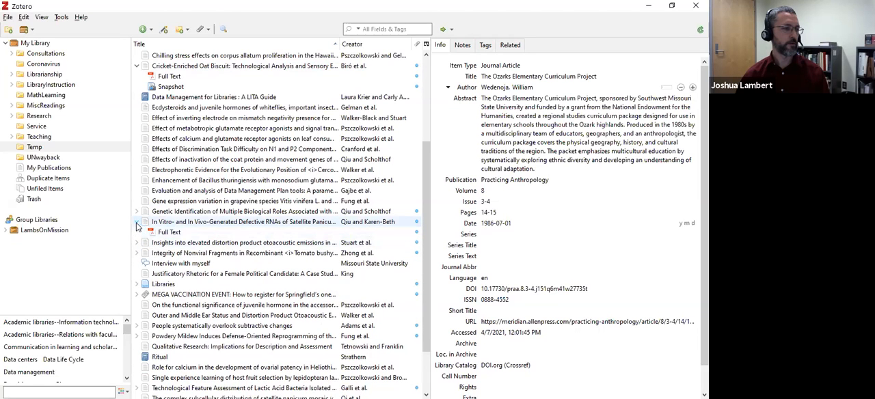
click(138, 223)
scroll(190, 230, up, 5)
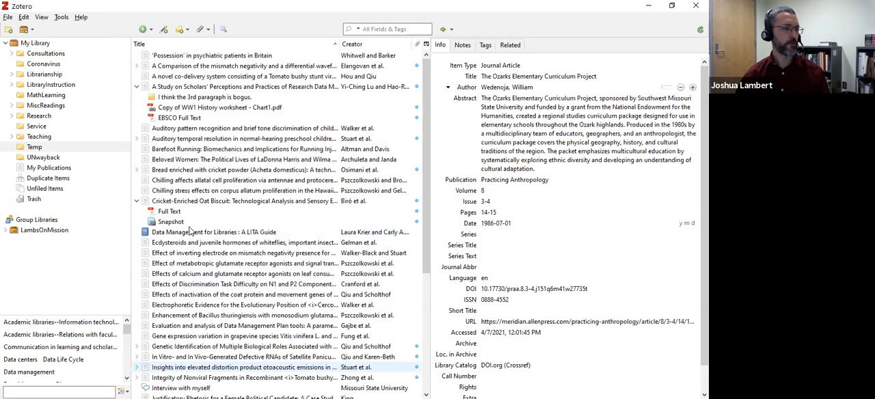
click(136, 86)
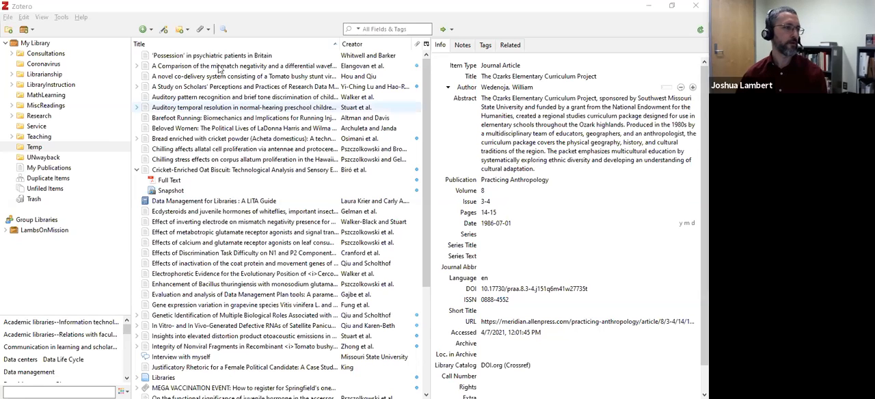
View the import wizard's file source option and its file chooser, and cancel without importing anything.
click(6, 18)
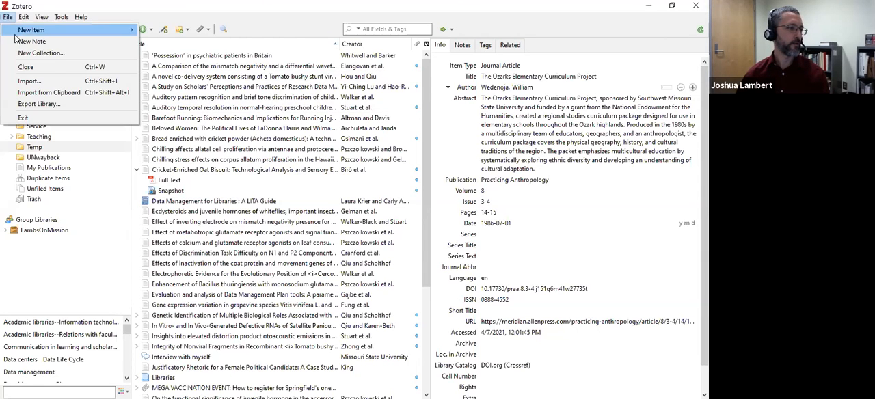
click(34, 84)
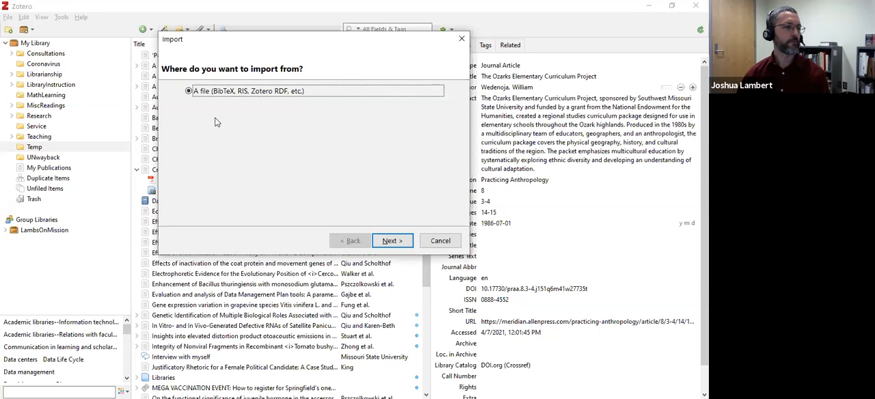
click(391, 241)
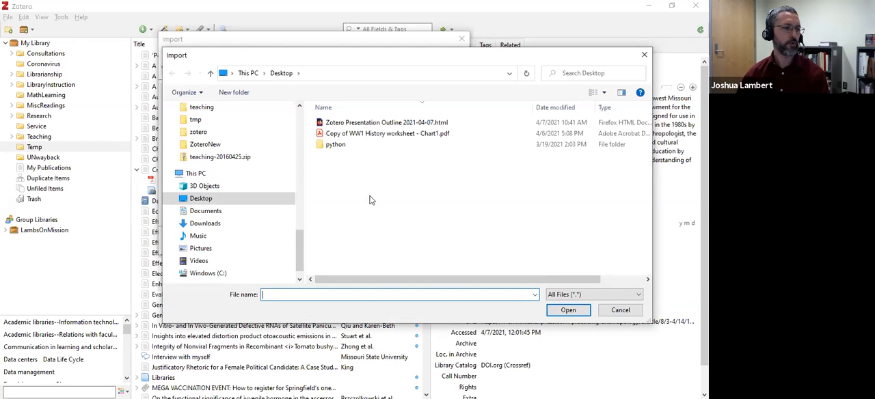
click(618, 310)
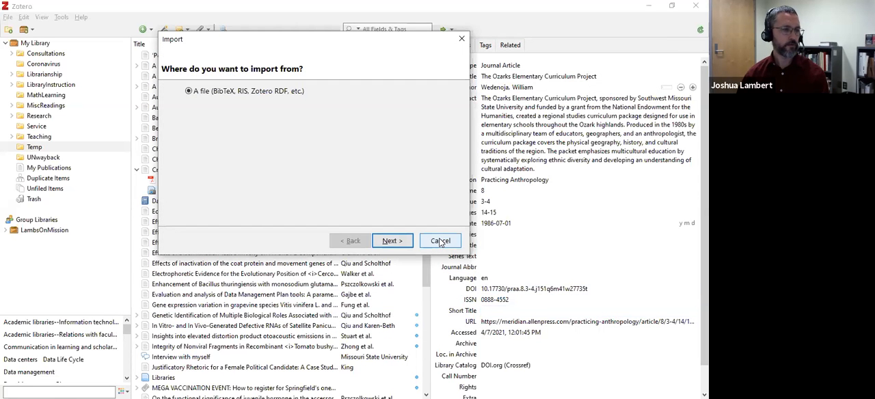
click(441, 242)
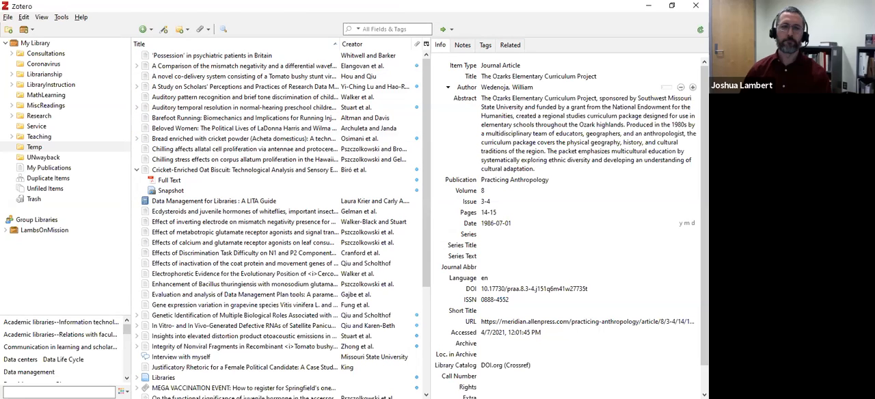
Restore the Zotero window to a smaller size, switch to Firefox, and search Discover@MSU for "data management plan".
click(671, 5)
click(599, 132)
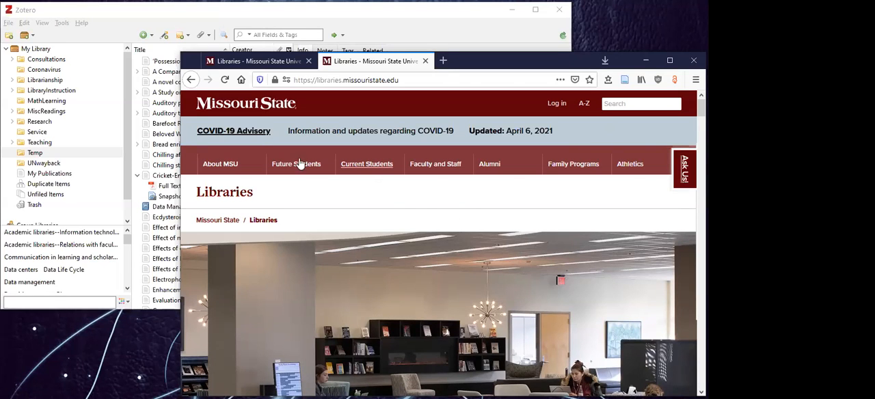
scroll(354, 257, down, 5)
scroll(351, 259, down, 10)
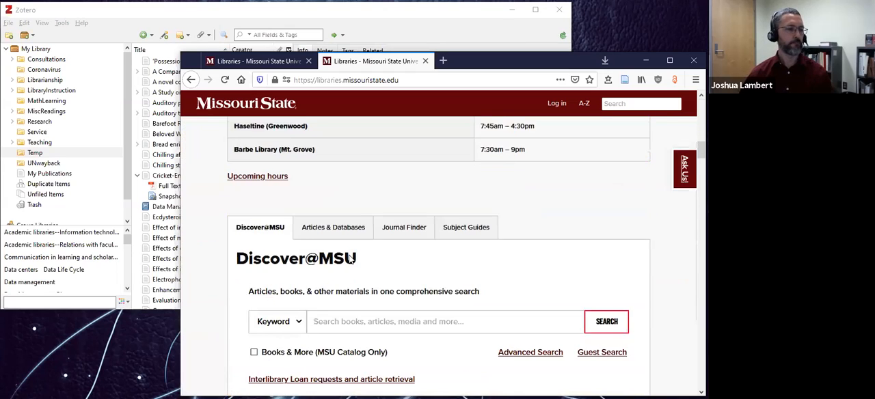
scroll(348, 223, up, 1)
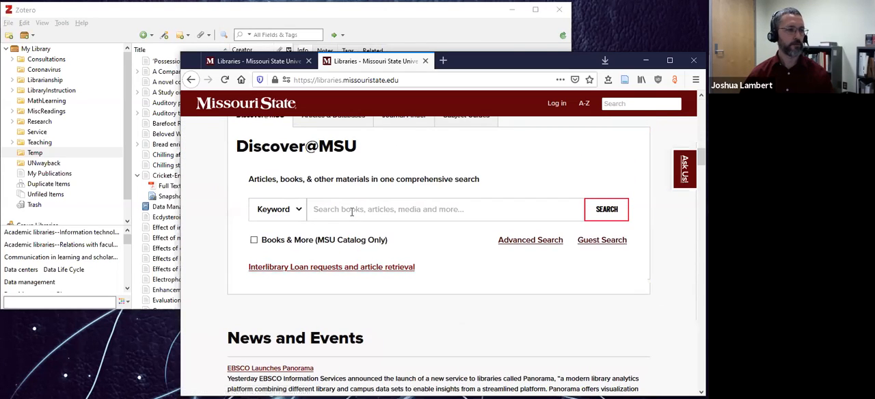
click(358, 210)
text(data manag)
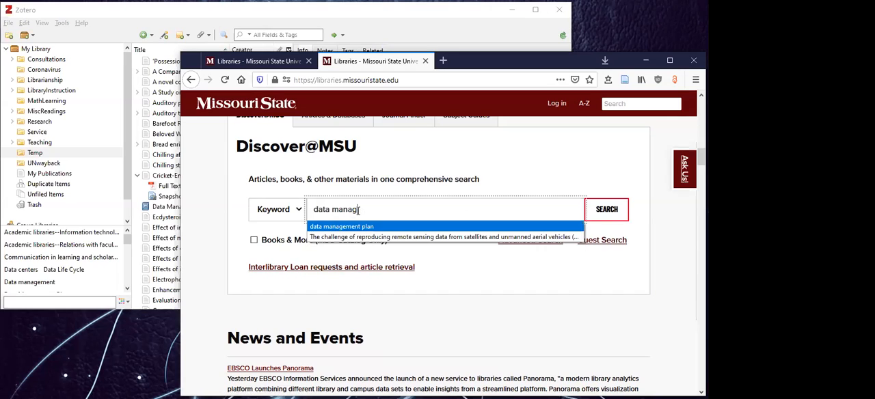
key(Return)
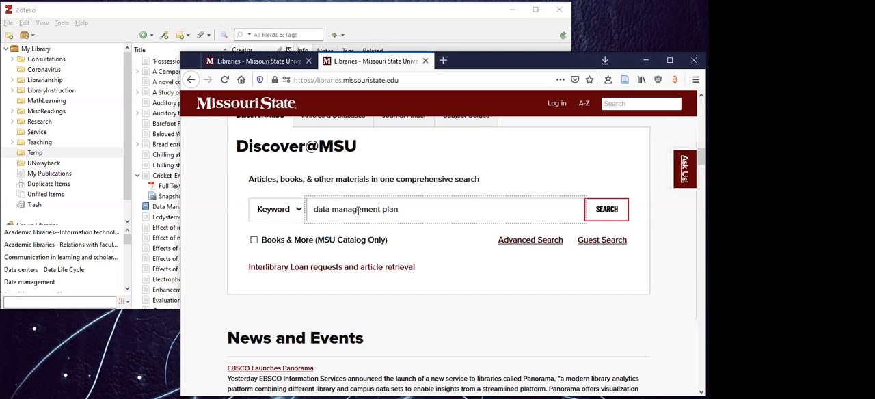
click(606, 208)
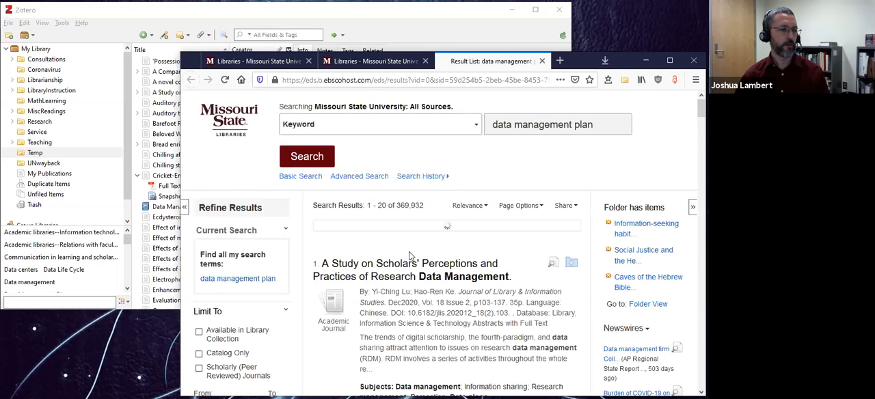
Open the first result, "A Study on Scholars' Perceptions and Practices of Research Data Management", review its citation export formats, and cancel the export.
scroll(410, 256, down, 3)
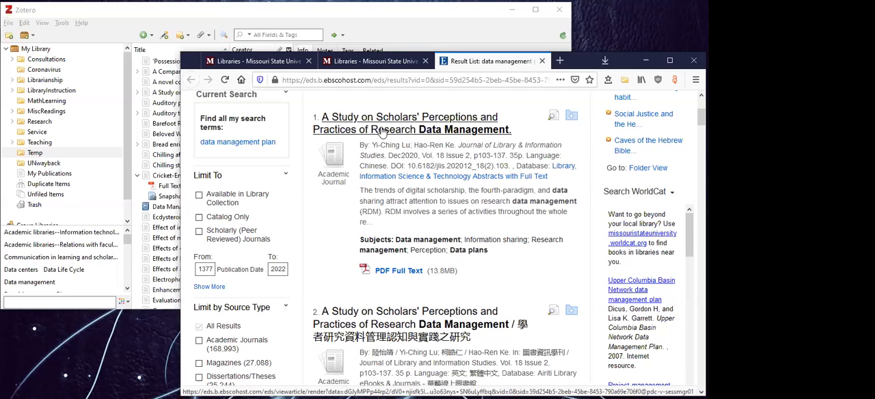
click(385, 131)
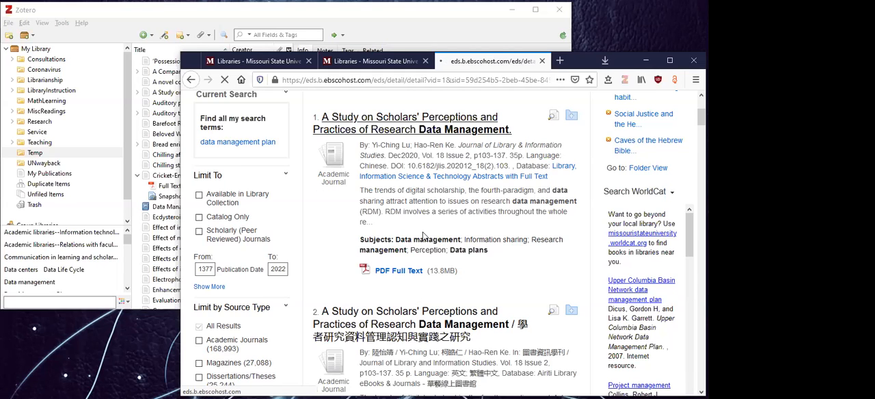
scroll(447, 236, down, 4)
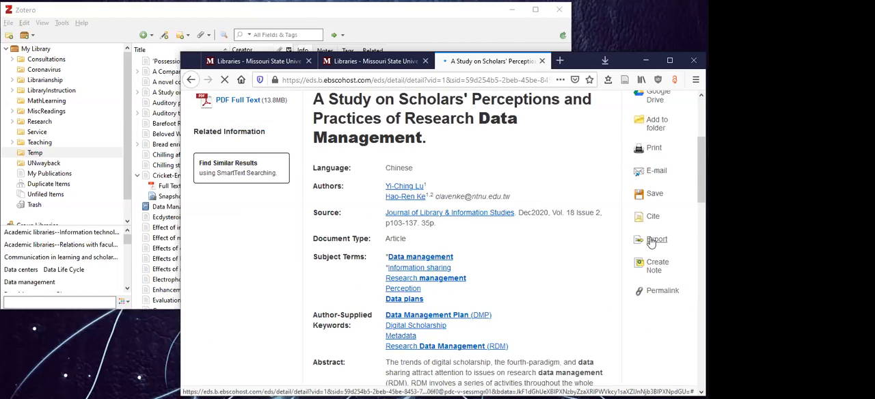
click(655, 240)
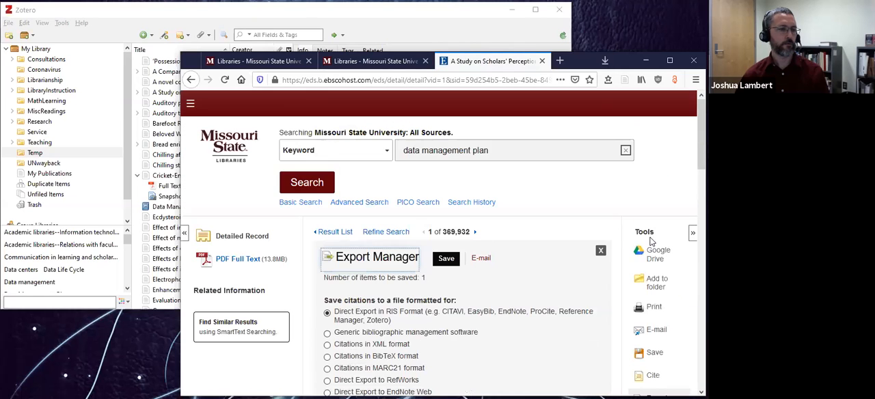
scroll(531, 282, down, 3)
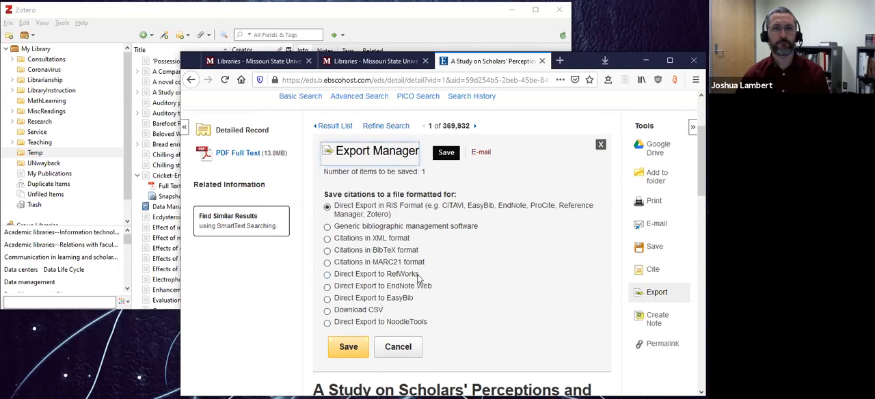
click(397, 347)
scroll(449, 263, up, 3)
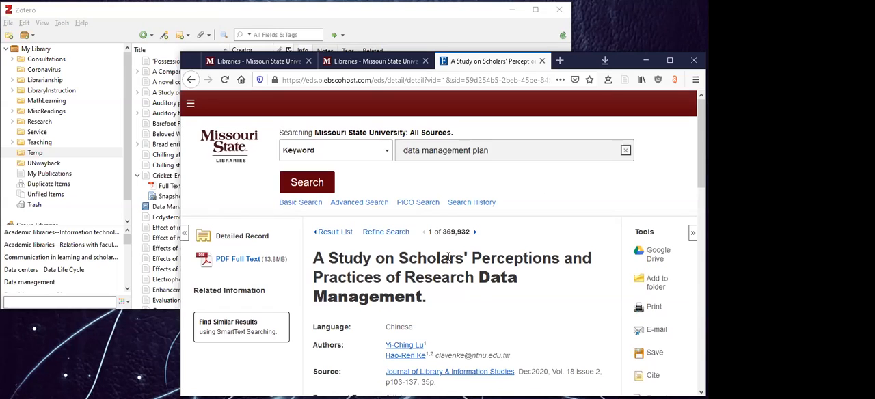
Look over the article's record, return to the "data management plan" results, and examine the sharing option for e-mailing a link to exported results.
scroll(448, 258, down, 4)
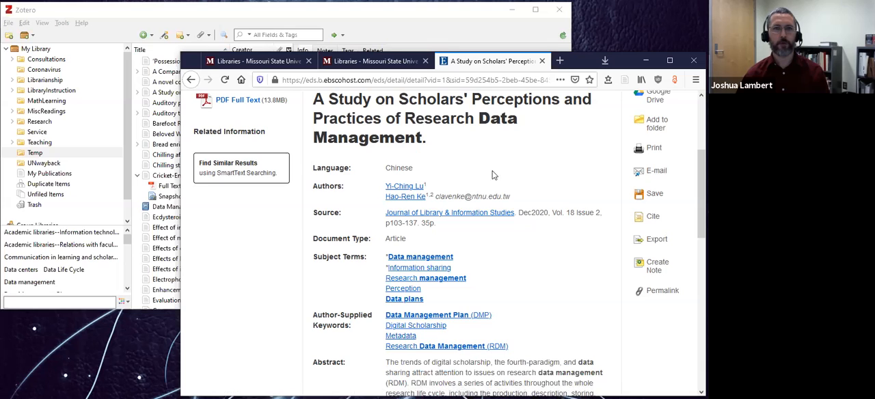
scroll(547, 315, up, 2)
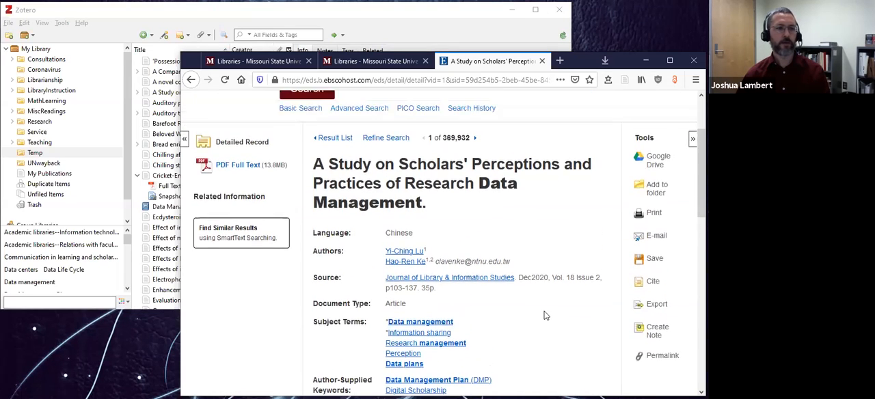
scroll(545, 315, up, 1)
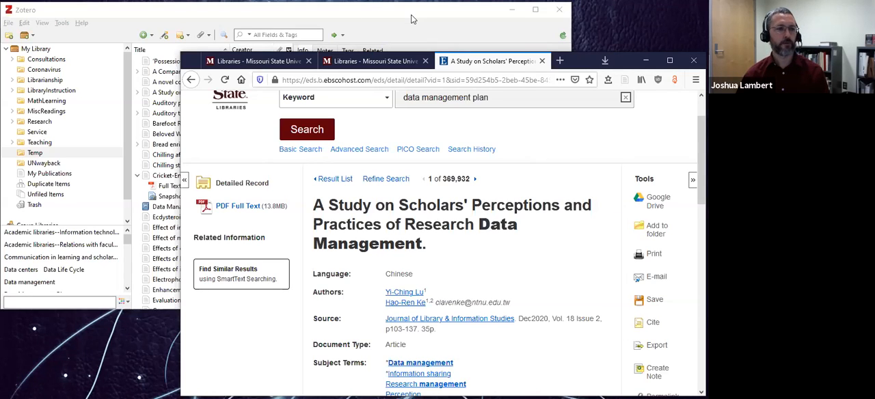
click(191, 79)
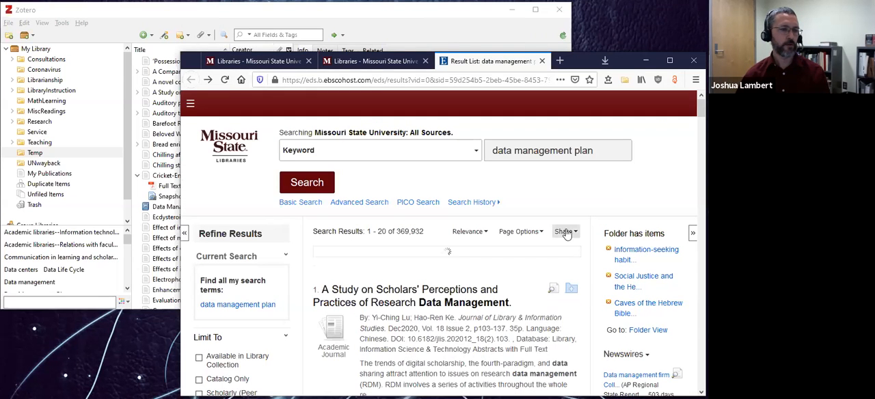
click(565, 234)
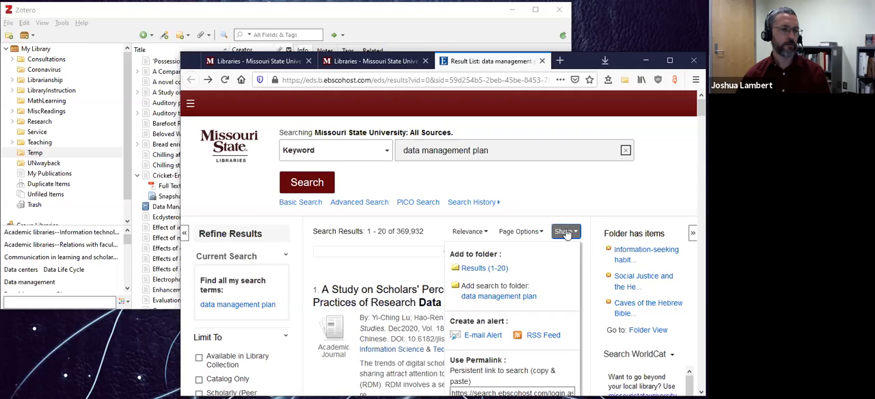
scroll(559, 253, down, 1)
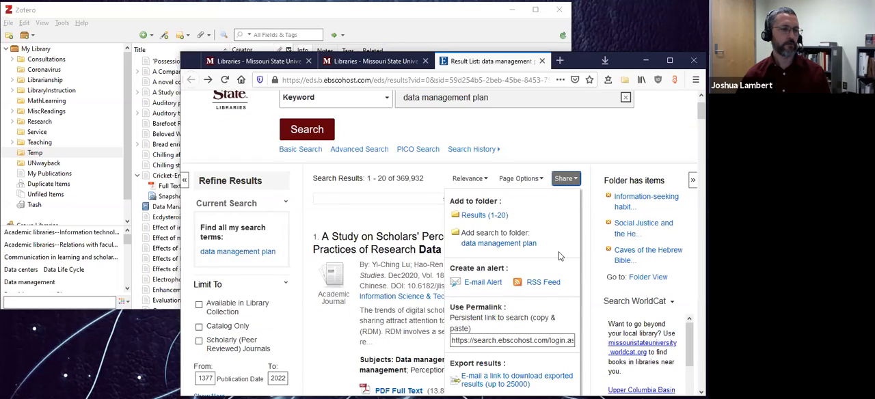
scroll(558, 253, down, 3)
scroll(559, 255, up, 1)
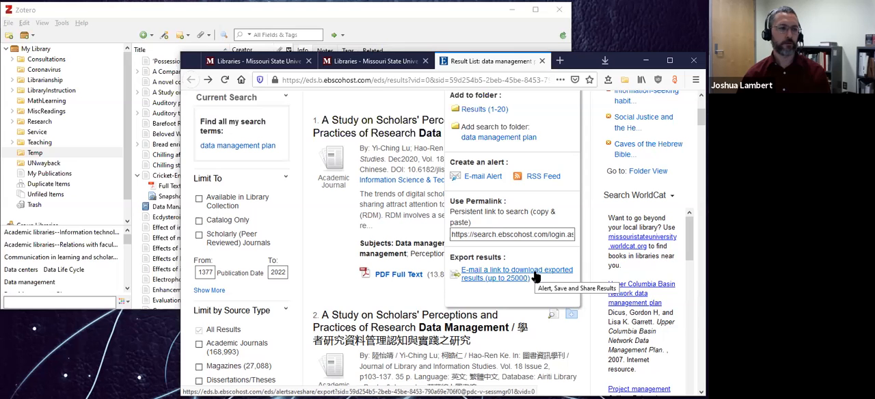
click(501, 278)
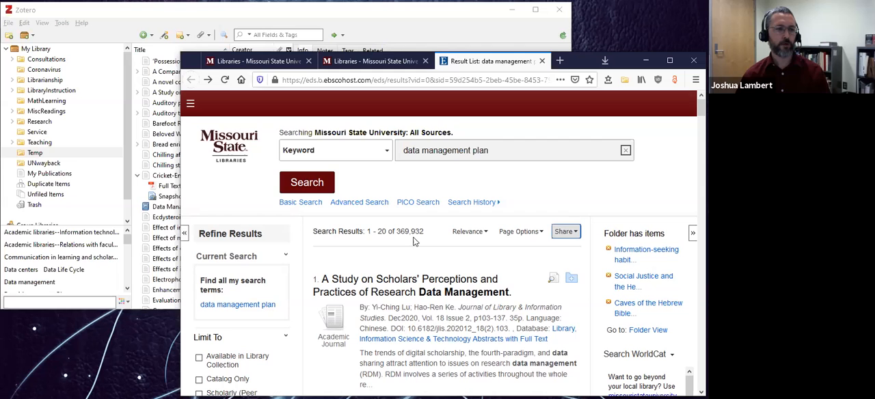
Switch to Zotero and widen the item list by narrowing the item details pane.
click(403, 17)
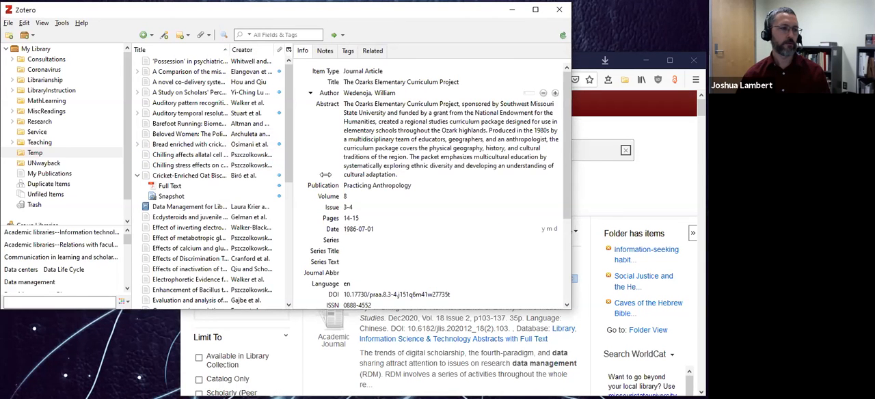
drag(326, 175, 390, 173)
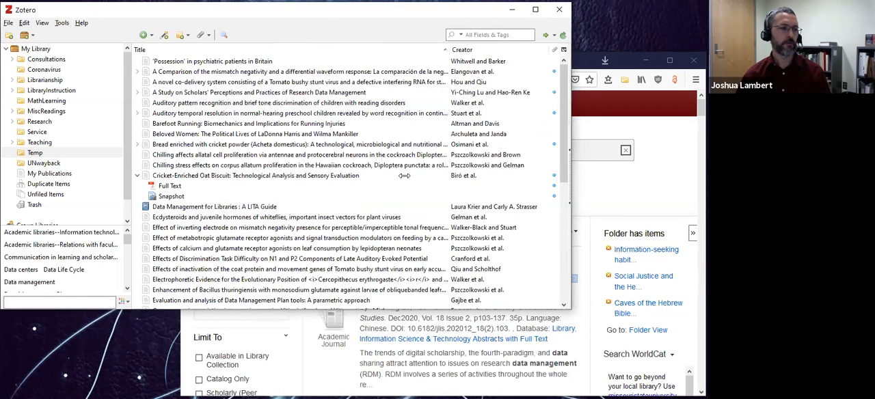
drag(571, 208, 341, 202)
click(571, 205)
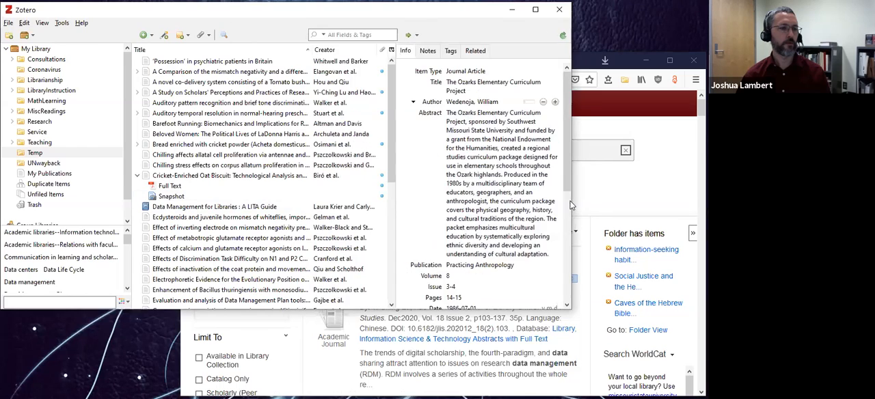
Switch to Firefox, close the "data management plan" results page, and minimize the browser window.
click(647, 194)
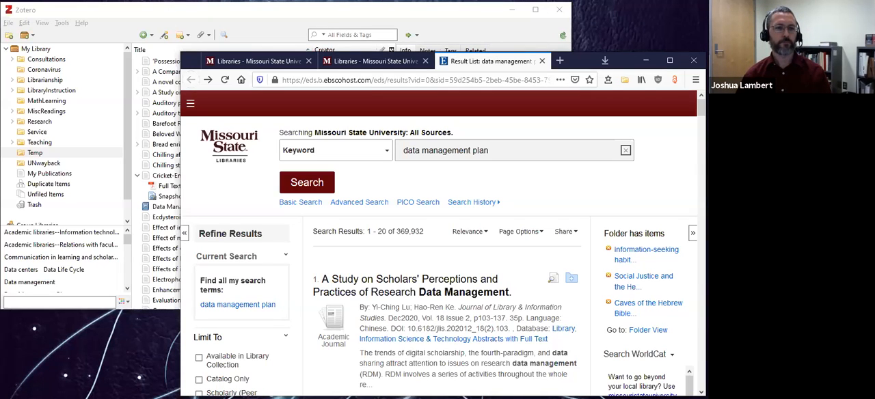
click(542, 61)
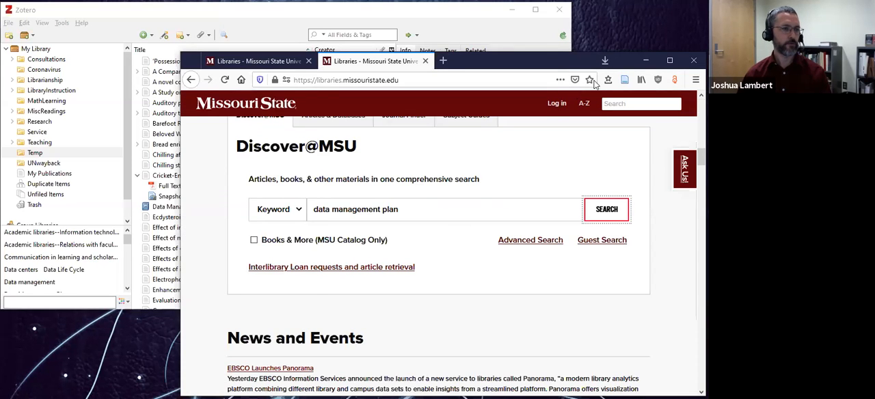
click(647, 63)
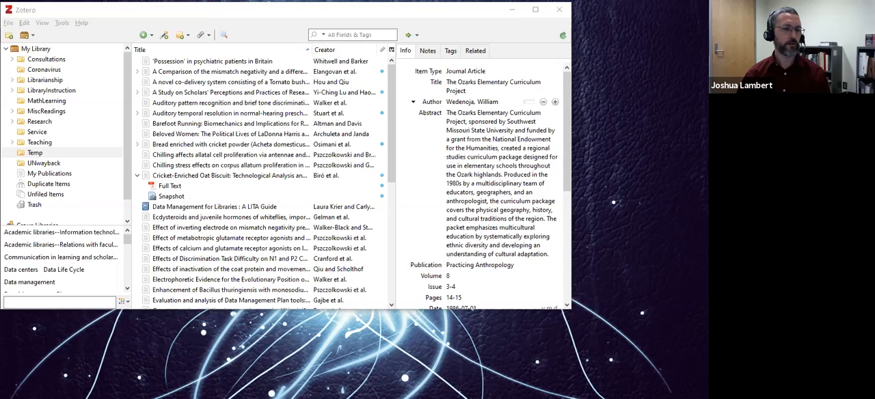
Switch to the blank Word document and shrink and reposition its window so that Zotero remains accessible behind it.
key(alt+Tab)
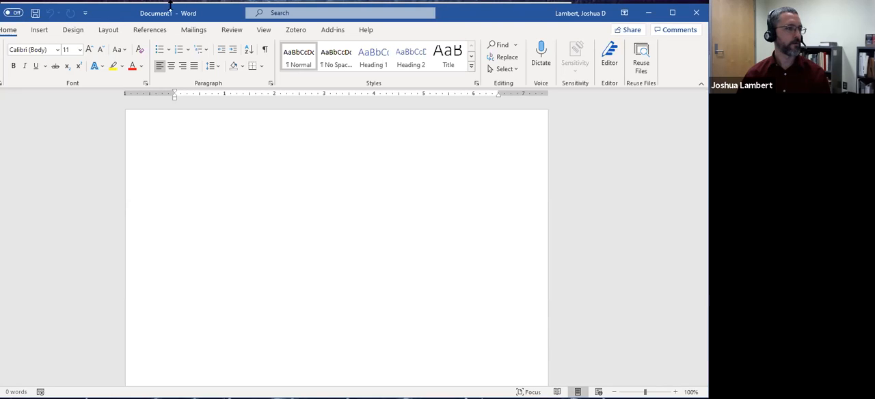
double_click(519, 19)
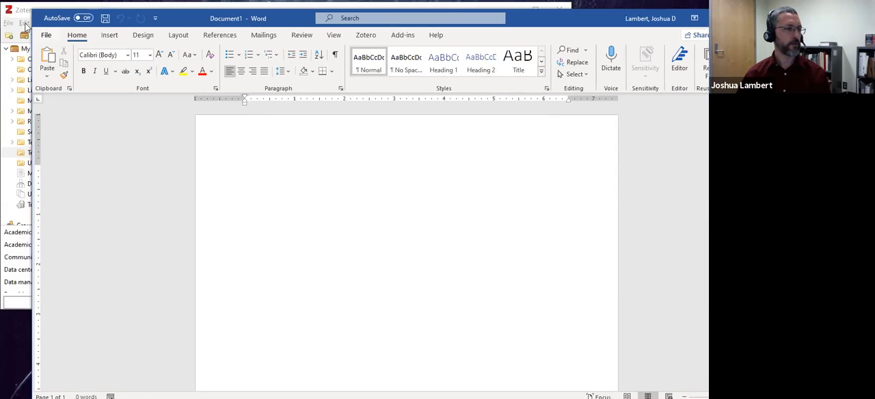
drag(32, 11, 250, 86)
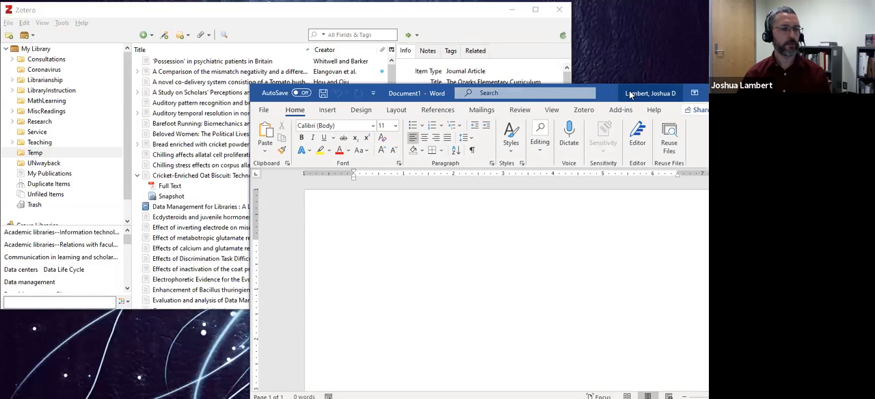
drag(629, 90, 558, 85)
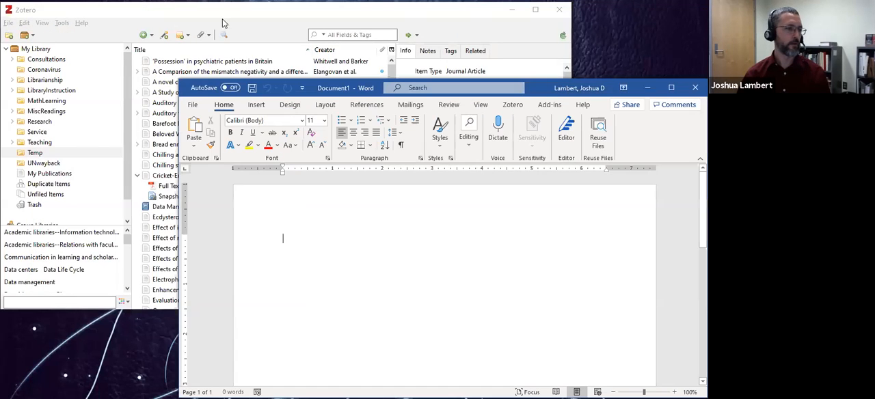
In Zotero, copy an APA 7th edition bibliography to the clipboard for the four Temp items from "Auditory pattern recognition" through "Beloved Women".
click(259, 15)
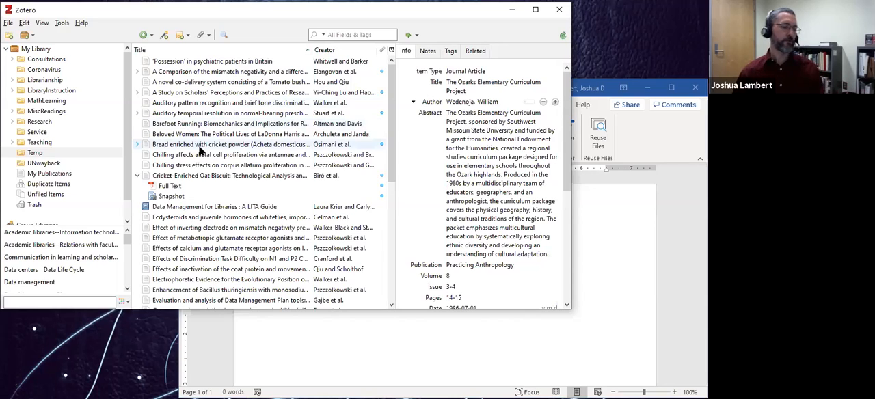
click(166, 104)
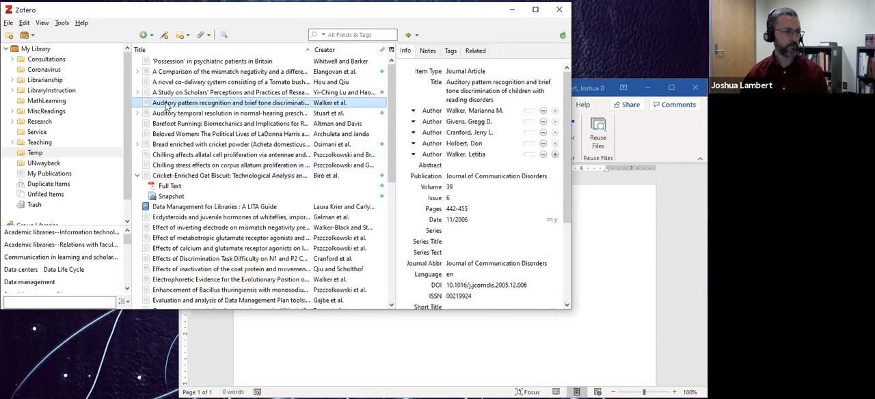
key(shift+Down)
key(shift+Down)
key(shift+Down)
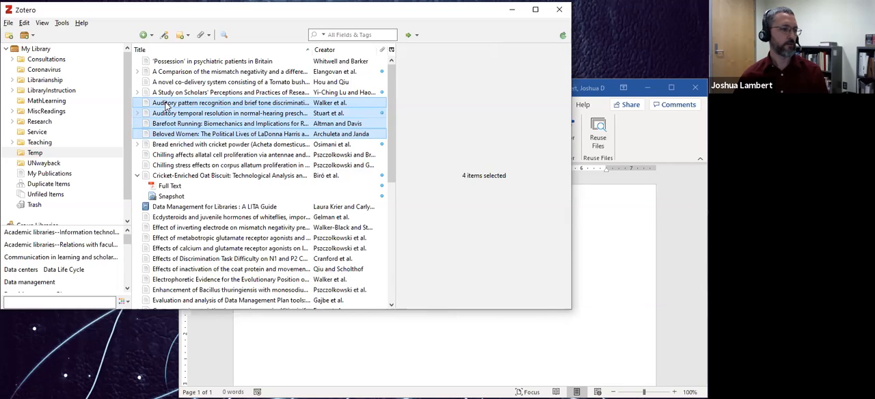
right_click(166, 106)
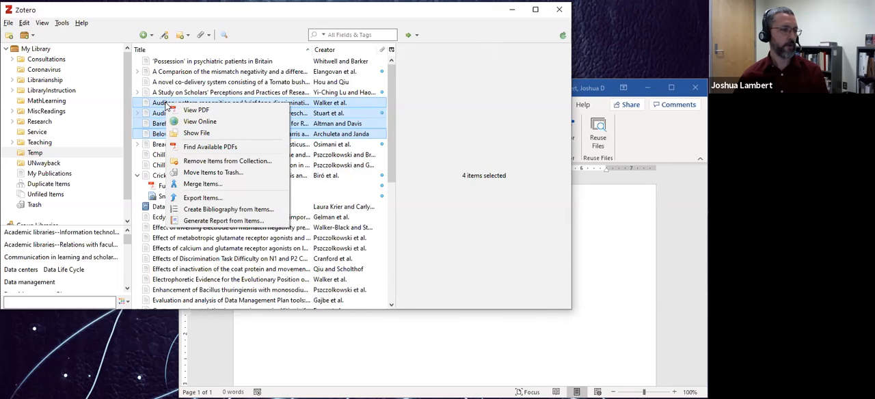
click(196, 210)
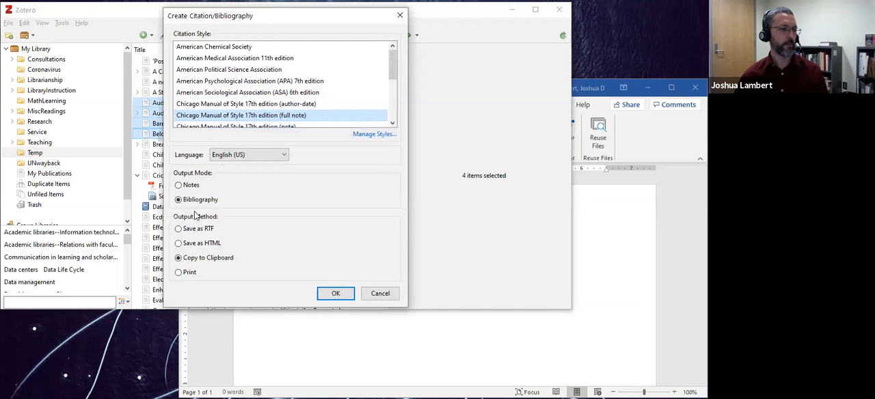
click(254, 81)
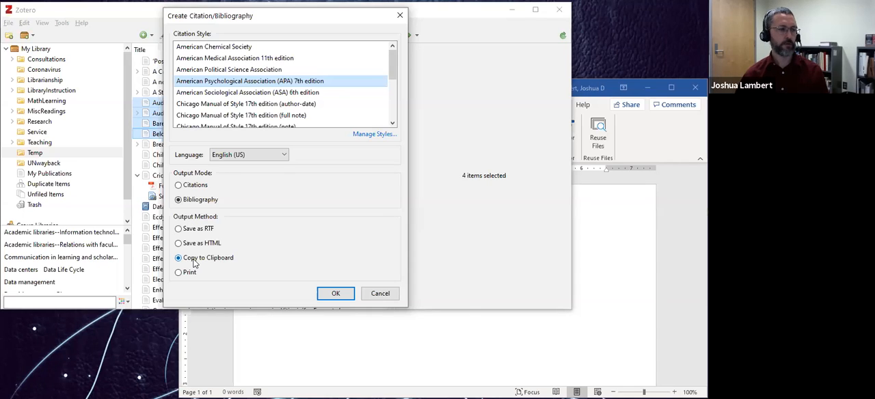
click(334, 294)
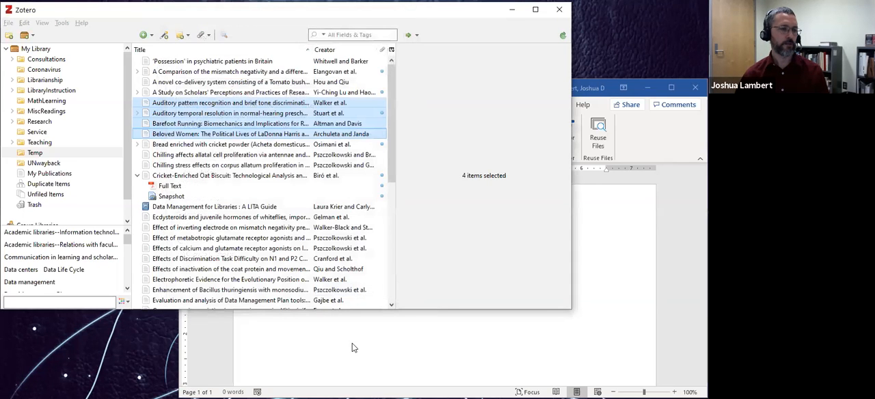
Paste the copied bibliography into the blank Word document and review its entries.
click(601, 289)
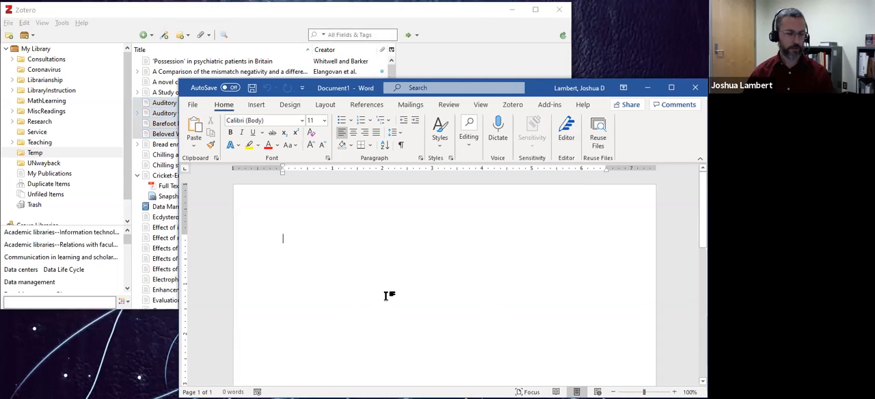
key(ctrl+v)
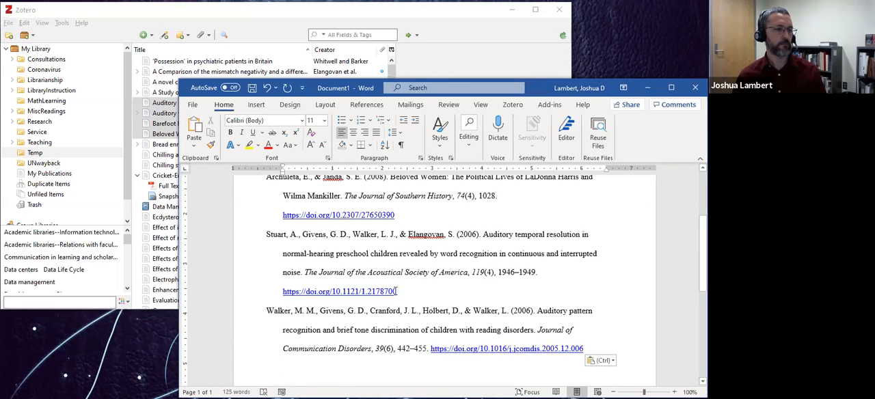
scroll(397, 291, up, 3)
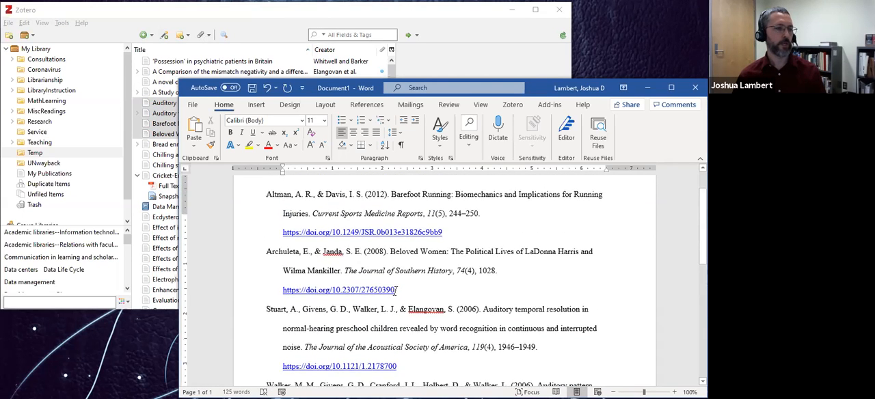
scroll(395, 291, down, 5)
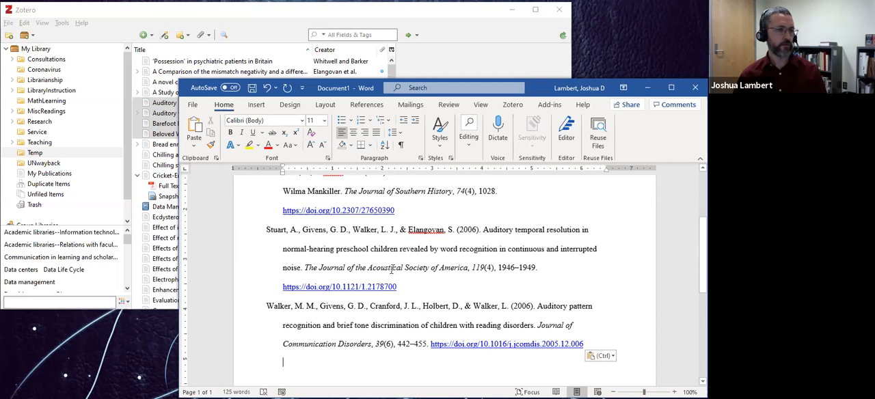
scroll(391, 269, up, 1)
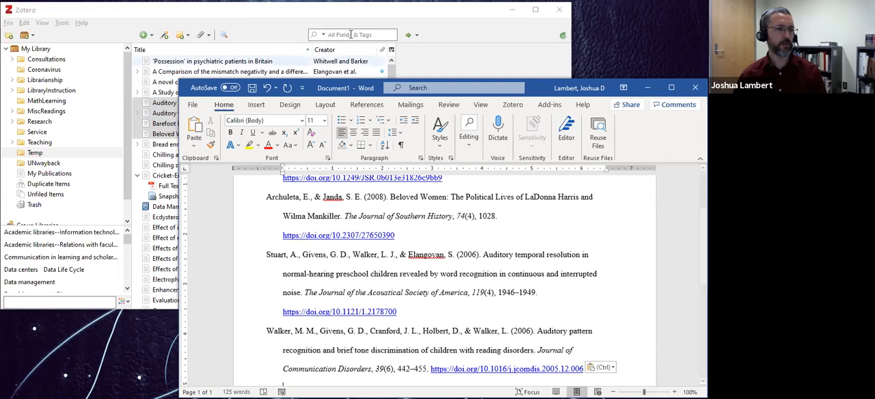
Switch to Zotero and check the metadata of the "Auditory pattern recognition" article against its bibliography entry.
click(316, 21)
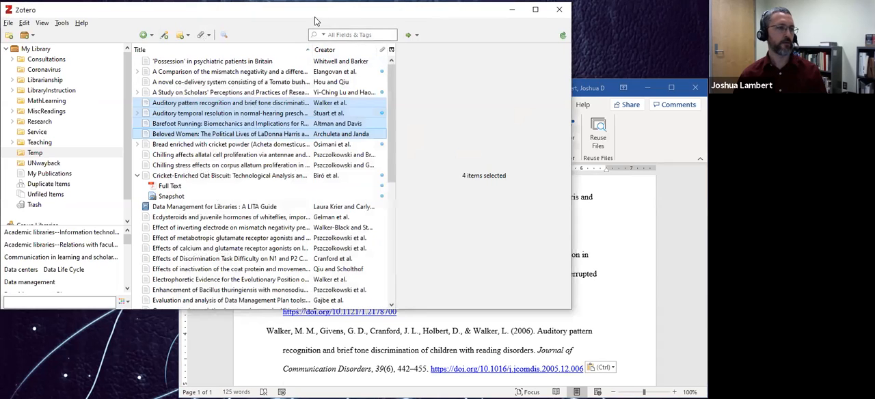
click(288, 104)
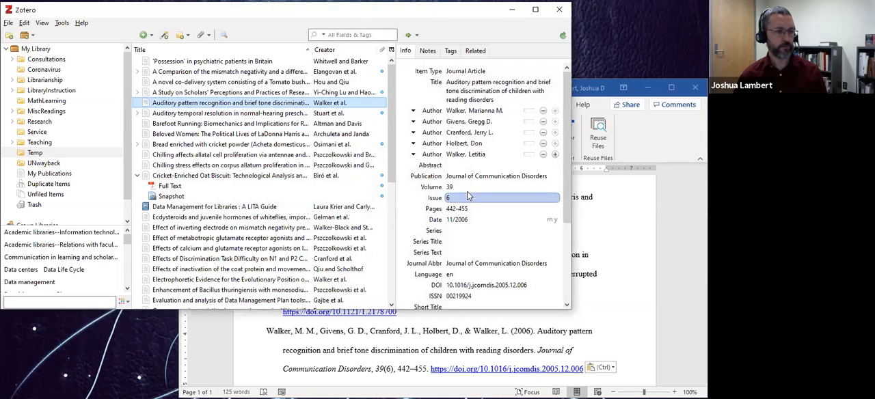
click(458, 132)
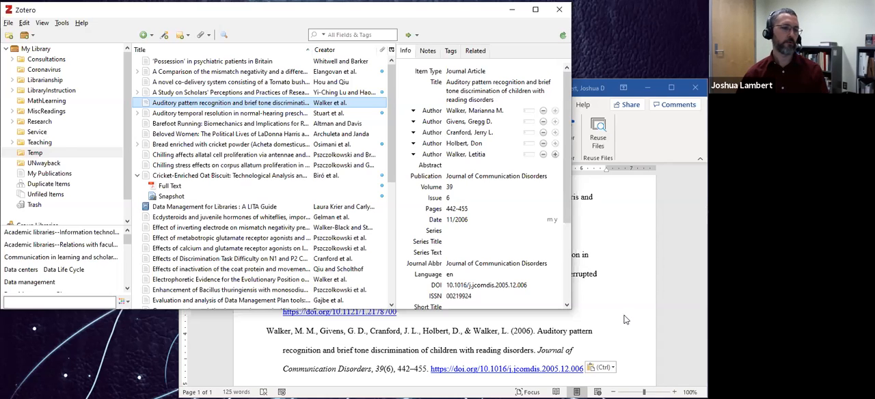
Switch to the Word document and delete the entire pasted bibliography.
click(516, 319)
scroll(322, 294, up, 1)
scroll(316, 287, up, 2)
scroll(317, 288, down, 5)
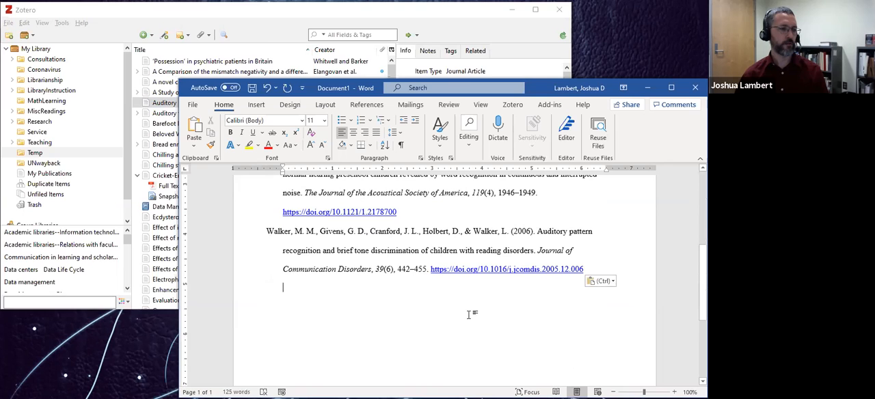
drag(328, 317, 239, 172)
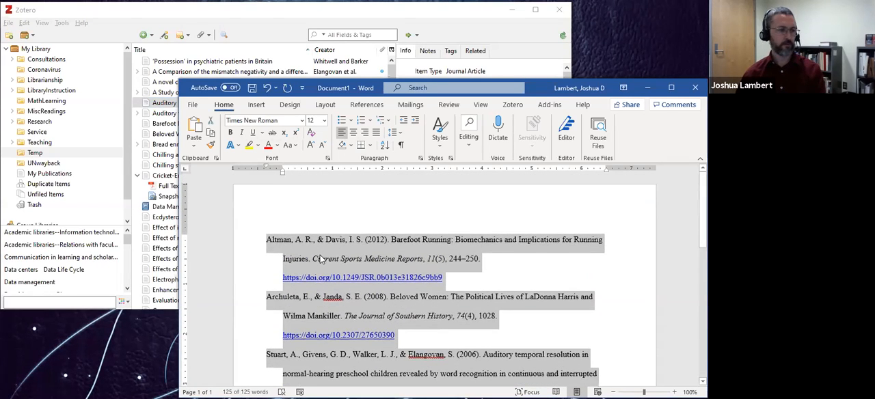
key(Delete)
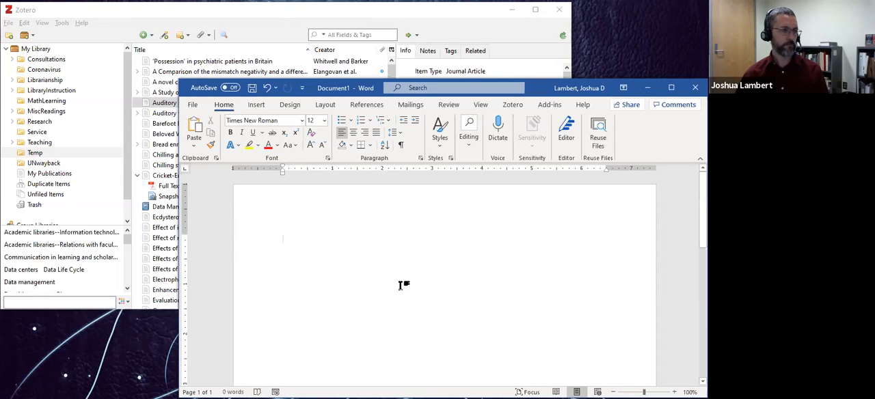
Write the sentence "This is a test research report." in the blank document.
text(This i)
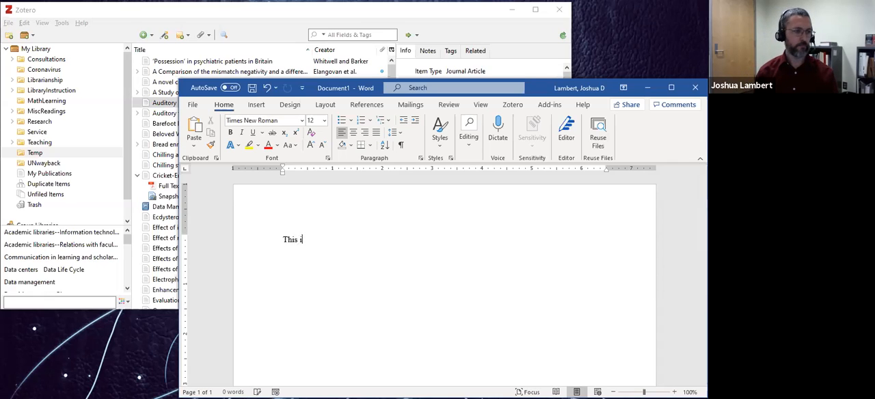
text(s a test res)
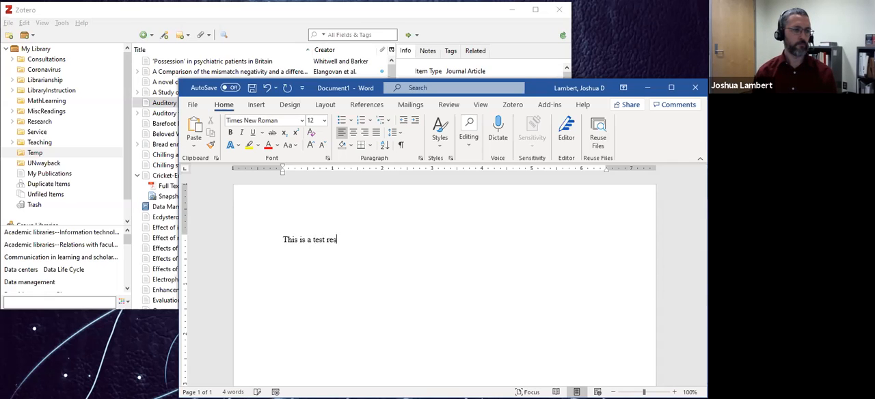
text(earch report.)
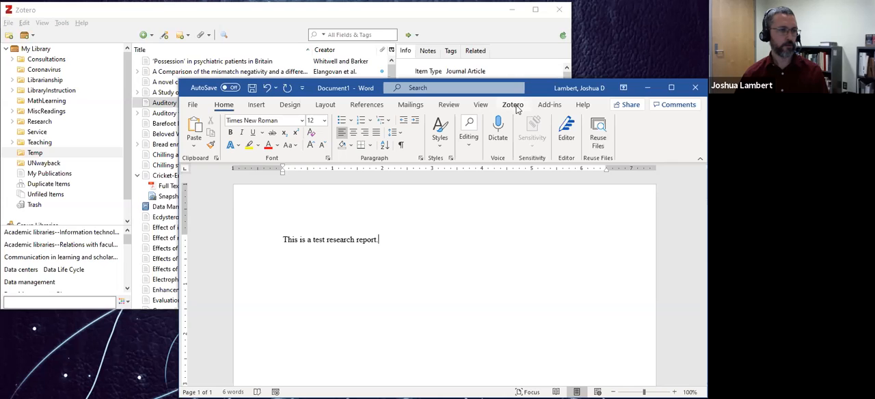
Start a Zotero citation after the sentence, accepting APA 7th edition, English (US) and citations stored as fields with automatic updates.
click(511, 106)
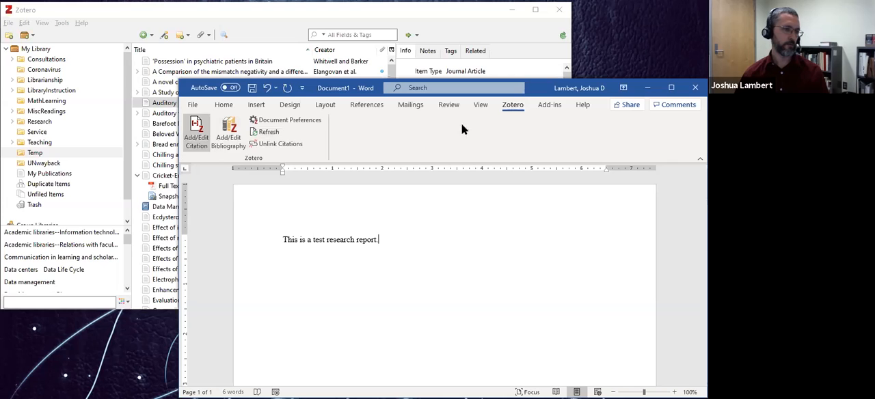
click(198, 150)
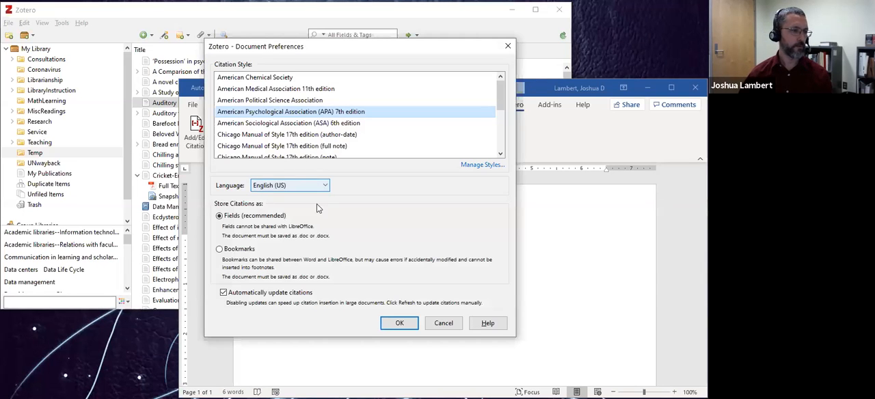
click(401, 324)
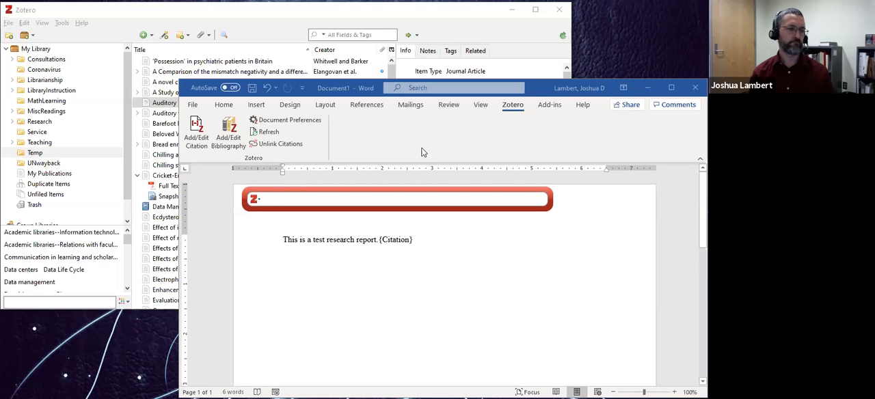
Search the library for "data management" and cite "An Exploratory Pilot Study on Supply Chain Data Standards in a Hospital Pharmacy".
text(data manag)
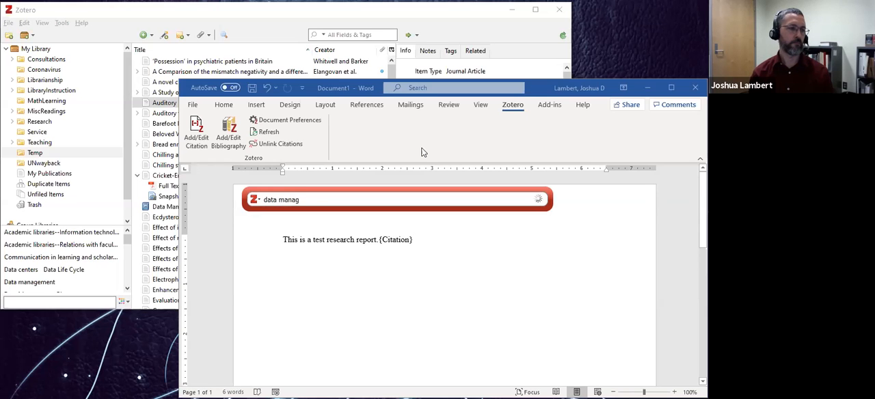
text(ement)
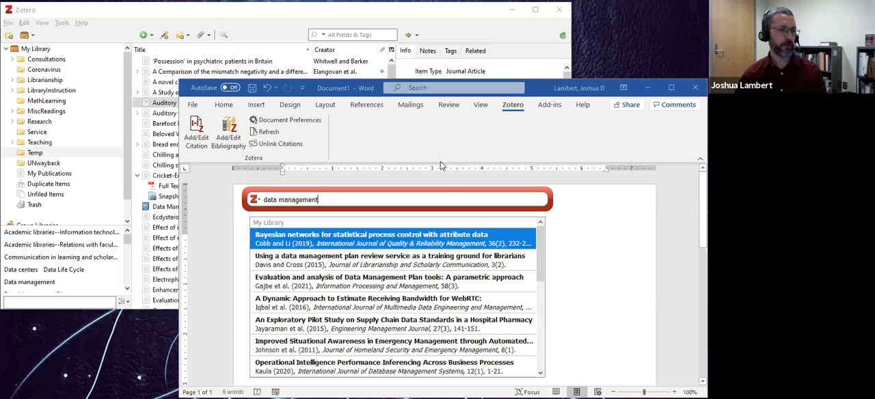
scroll(354, 290, down, 6)
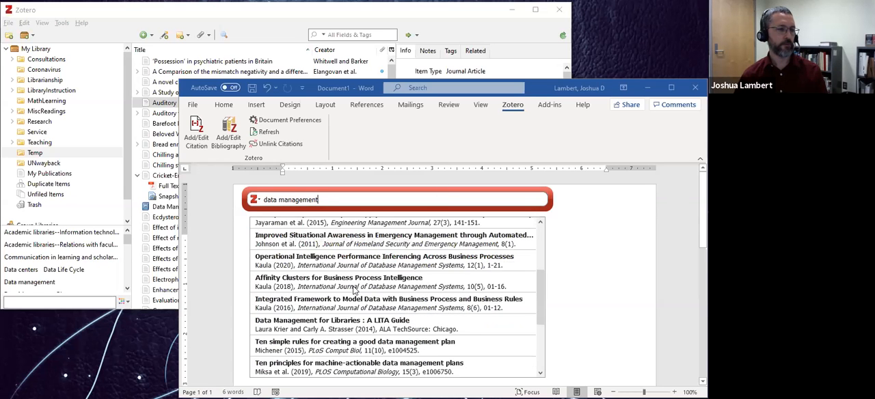
scroll(354, 290, up, 5)
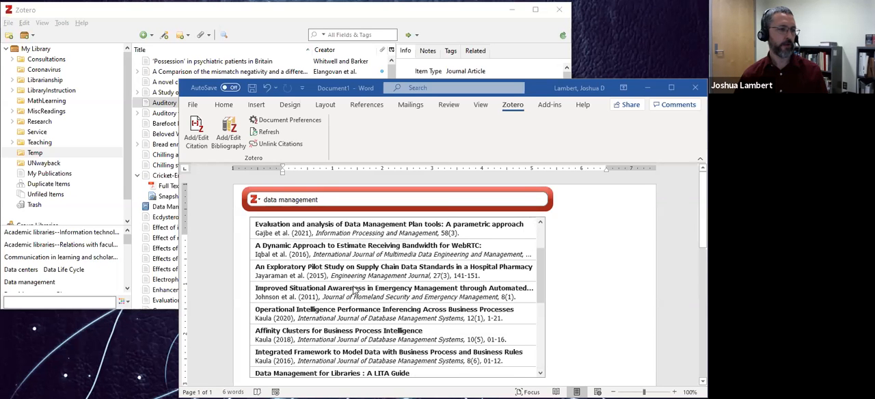
click(286, 273)
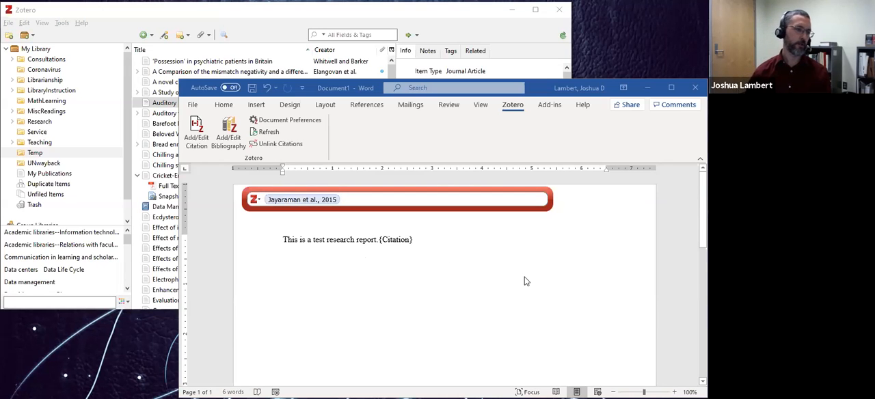
key(Return)
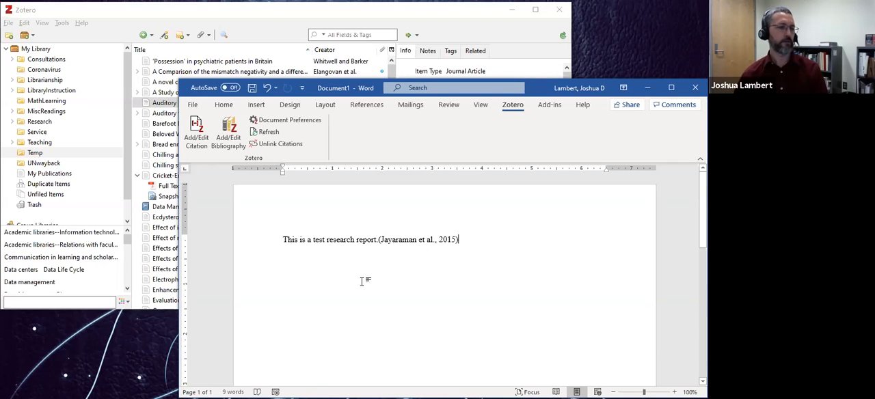
Add the sentence "Another citation." two paragraphs below the first citation.
scroll(363, 280, down, 1)
scroll(364, 280, down, 2)
scroll(365, 279, up, 3)
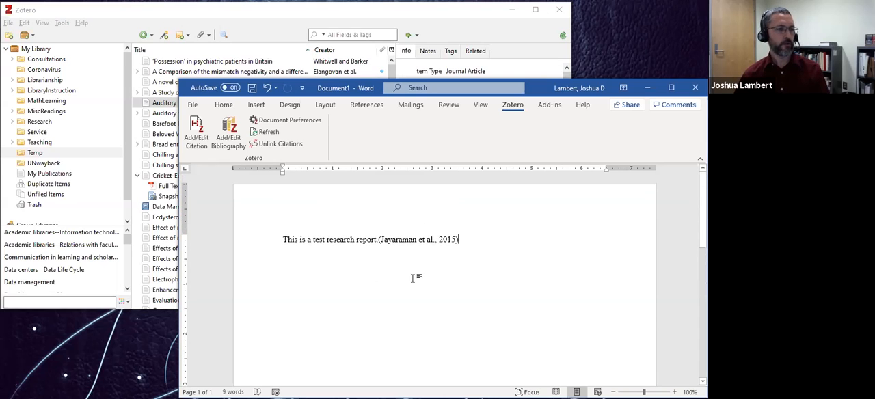
key(Return)
key(Return)
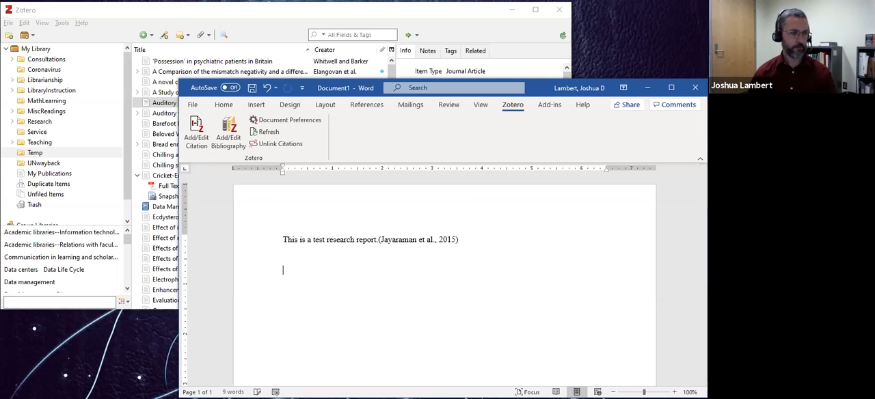
text(Another citation.)
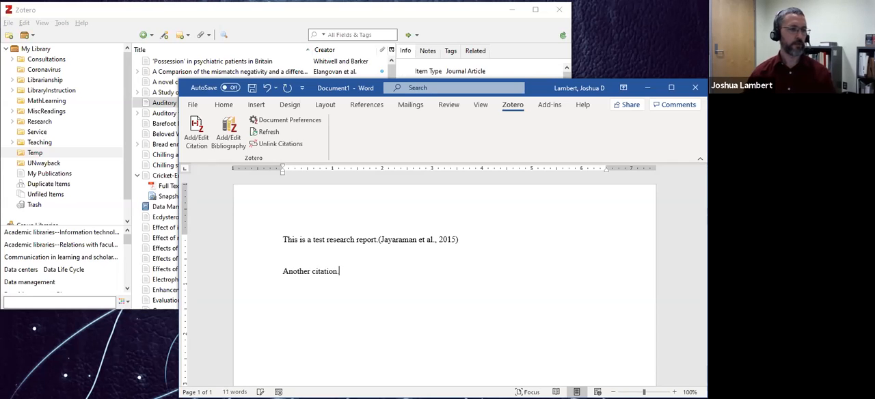
Search Zotero for "bug" and cite "P50 sensory gating is related to performance on select tasks of cognitive inhibition" after the second sentence.
click(198, 136)
text(bug)
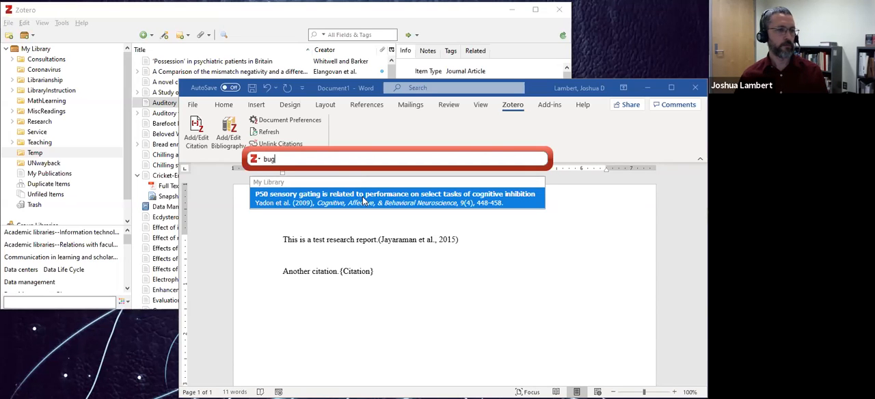
click(364, 200)
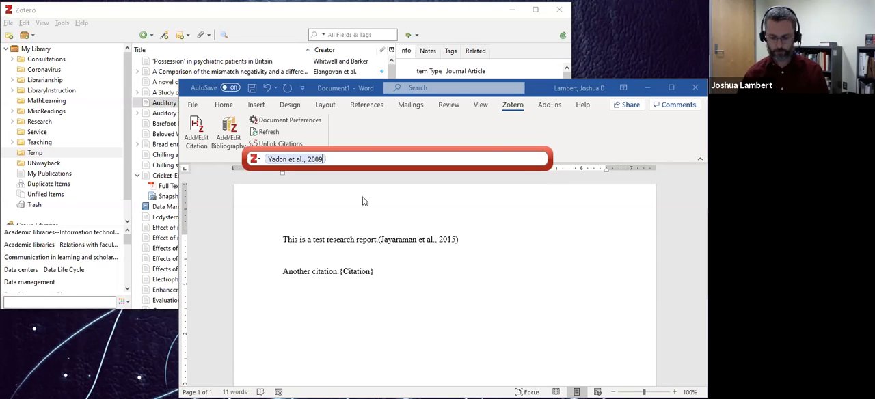
key(Return)
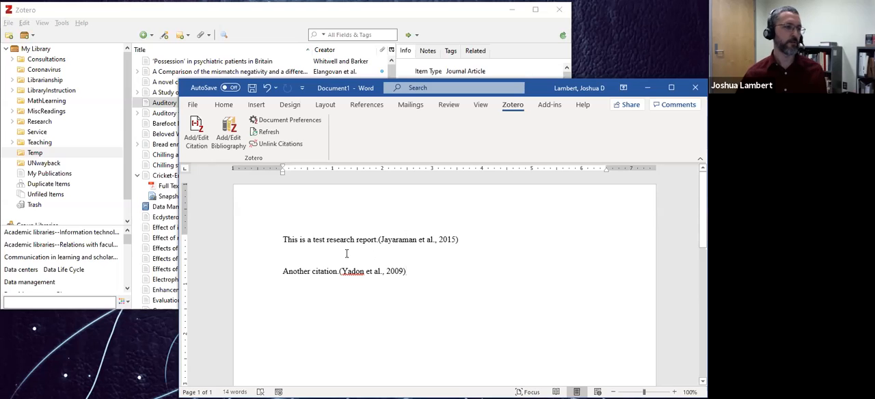
Try inserting the Zotero bibliography directly at the second citation, review its placement, and undo the insertion.
click(233, 147)
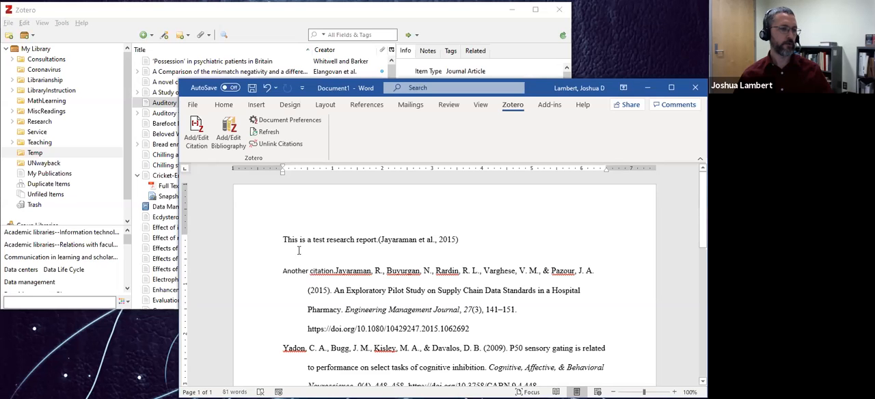
scroll(308, 288, down, 2)
scroll(316, 316, up, 1)
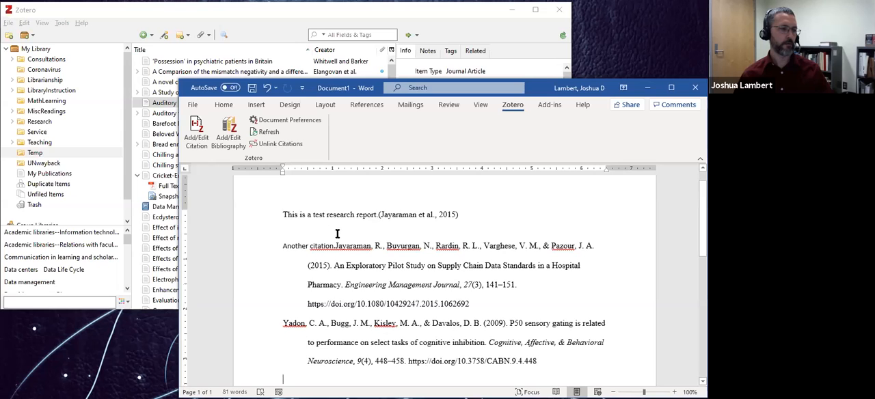
scroll(335, 236, down, 10)
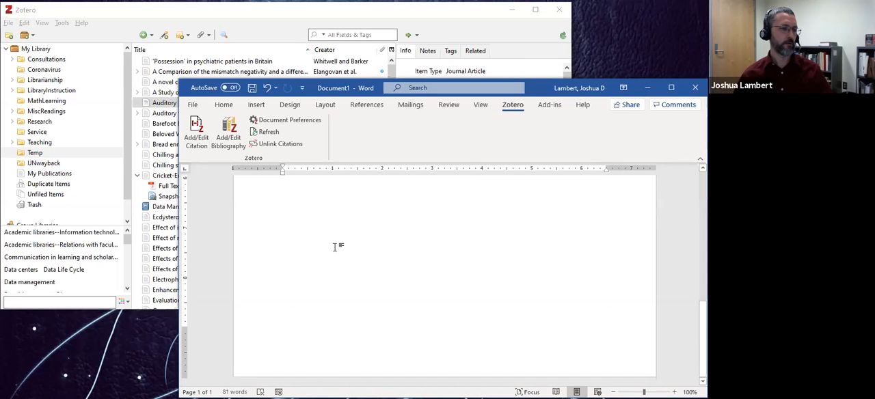
scroll(335, 247, up, 10)
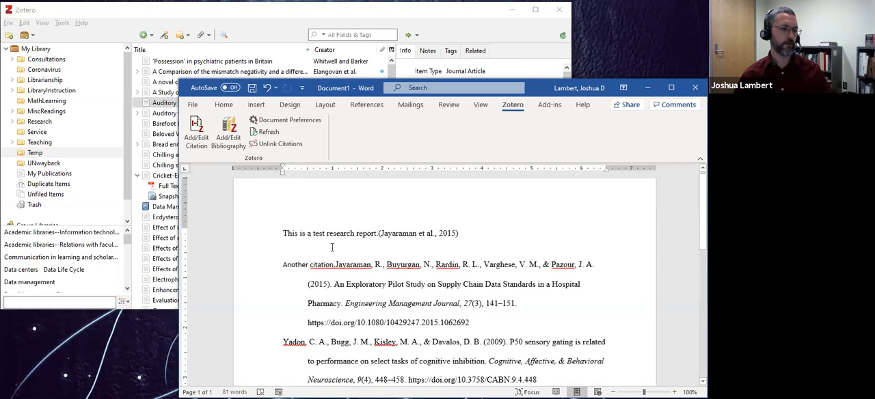
click(335, 265)
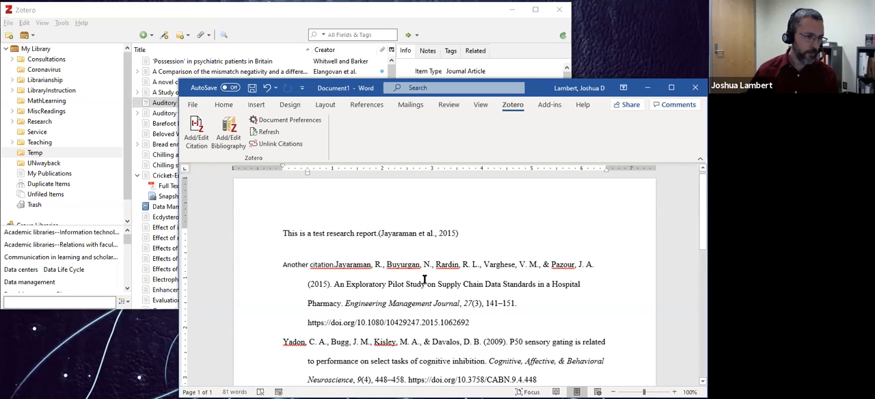
key(ctrl+z)
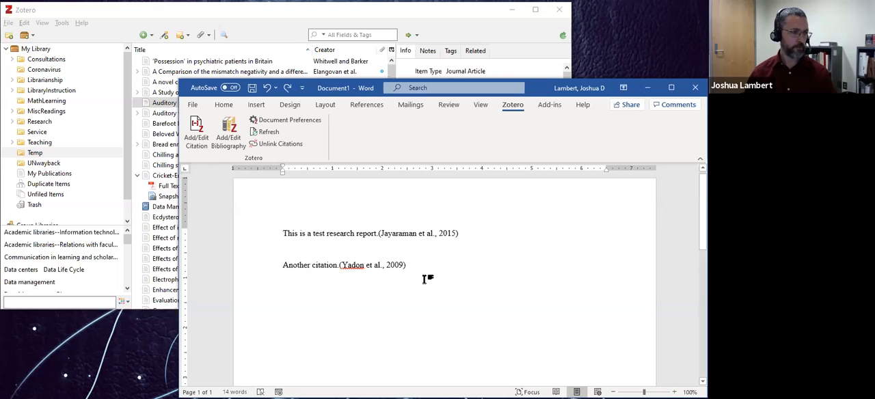
Add three line breaks after the second citation and insert the Zotero bibliography there.
key(Return)
key(Return)
key(Return)
key(Return)
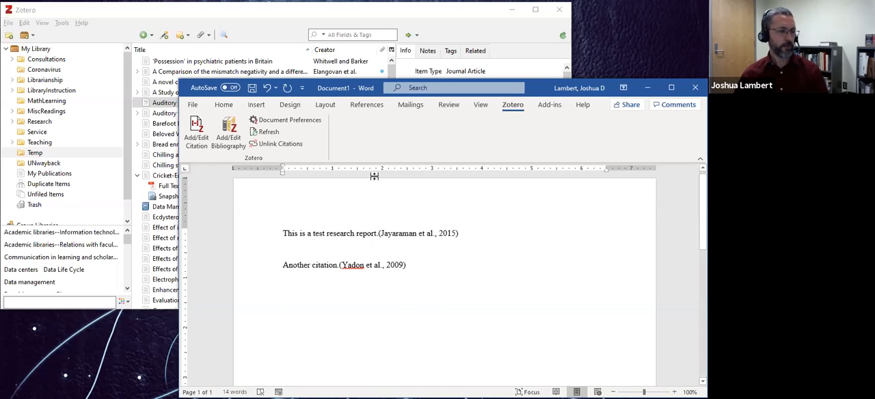
click(229, 135)
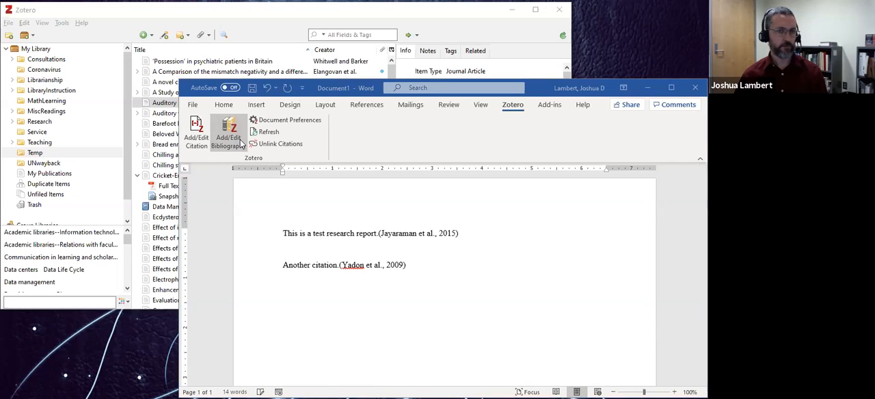
scroll(410, 293, down, 2)
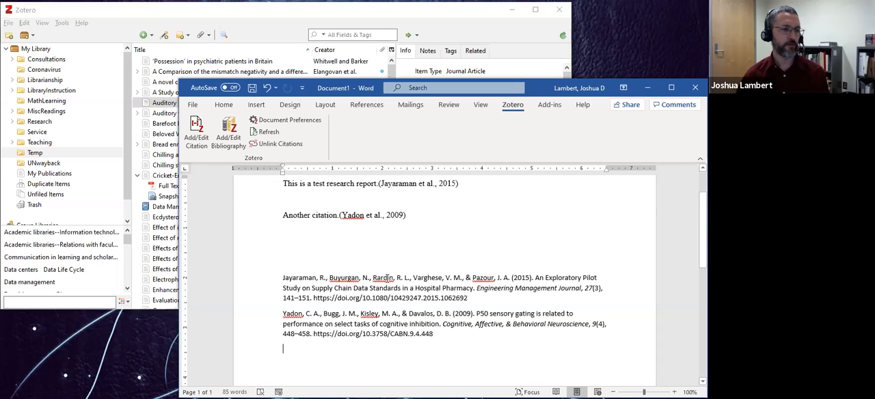
Examine the first author's editable name for the "Auditory pattern recognition" article in Zotero, and return to Word to review the inserted bibliography.
click(295, 19)
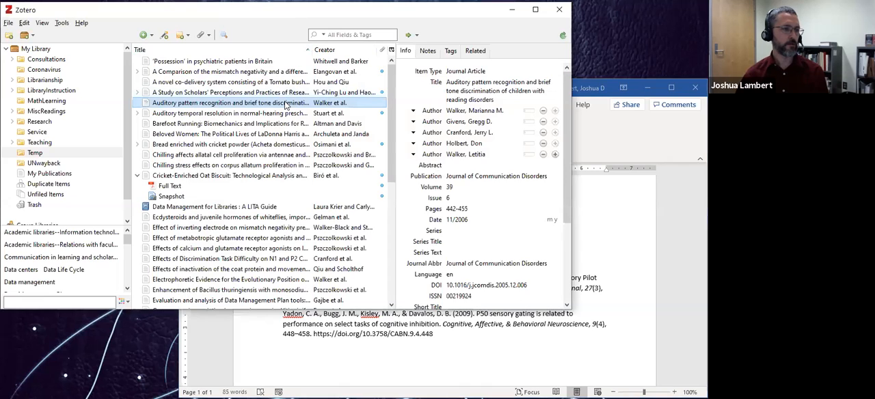
click(456, 110)
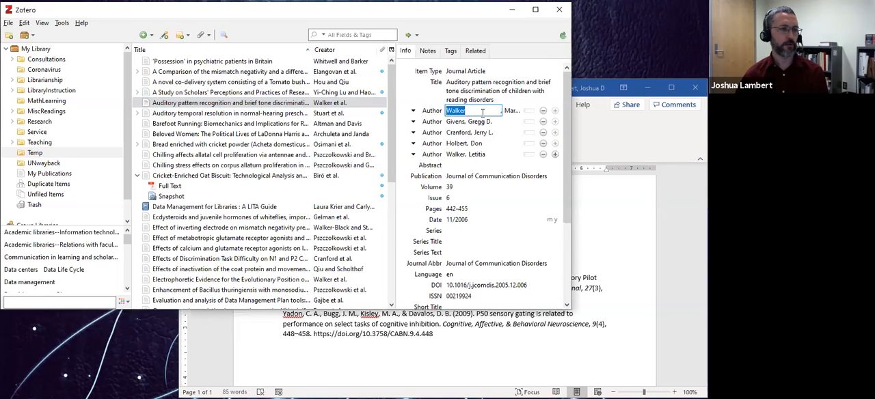
click(586, 89)
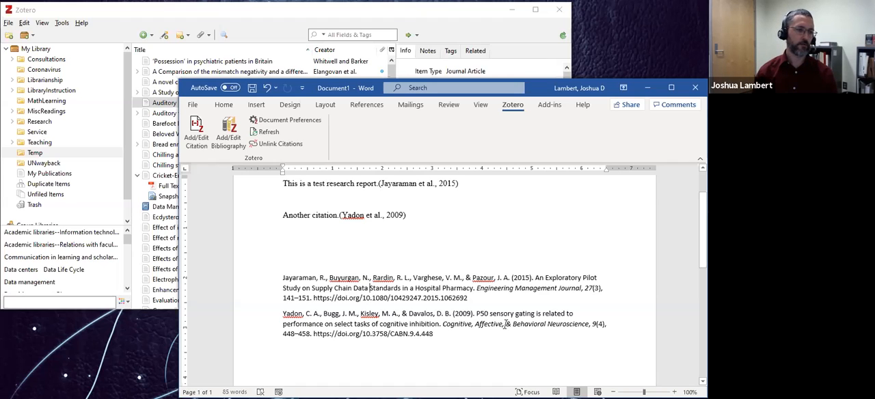
mouse_move(282, 278)
mouse_down()
mouse_move(444, 322)
mouse_move(464, 339)
mouse_move(270, 273)
mouse_up()
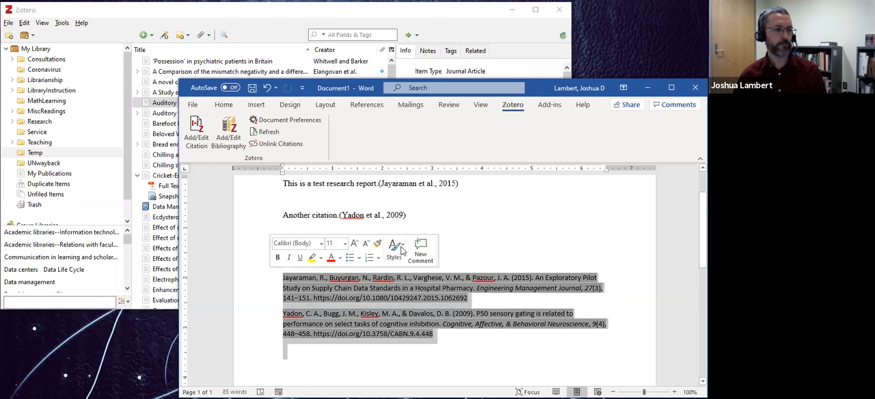
click(596, 223)
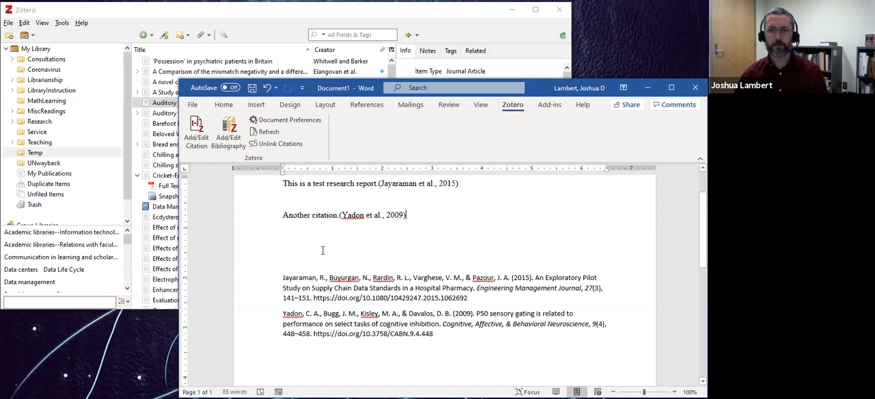
Review the two citations and the bibliography in the Word document, and return to Zotero.
scroll(328, 271, down, 1)
scroll(328, 271, up, 2)
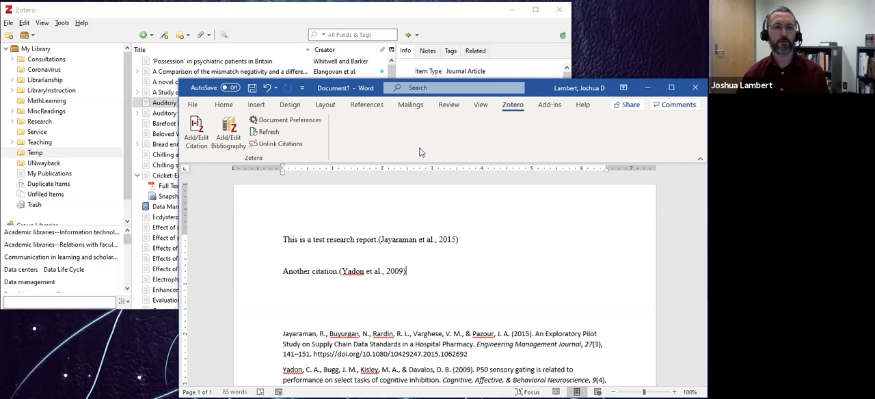
click(317, 16)
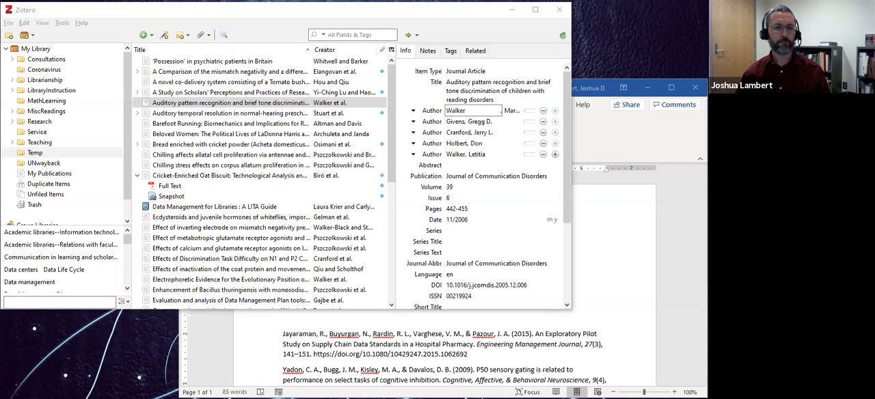
Switch to the library website in Firefox and run the Discover@MSU keyword search for "data management plan".
key(alt+Tab)
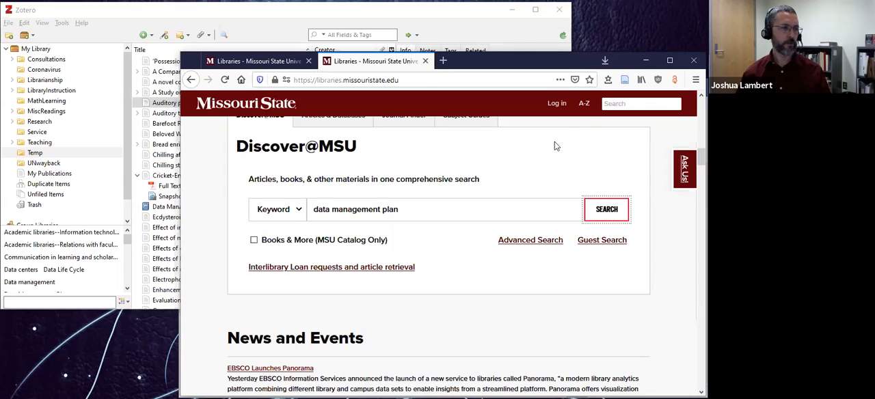
click(438, 212)
key(Return)
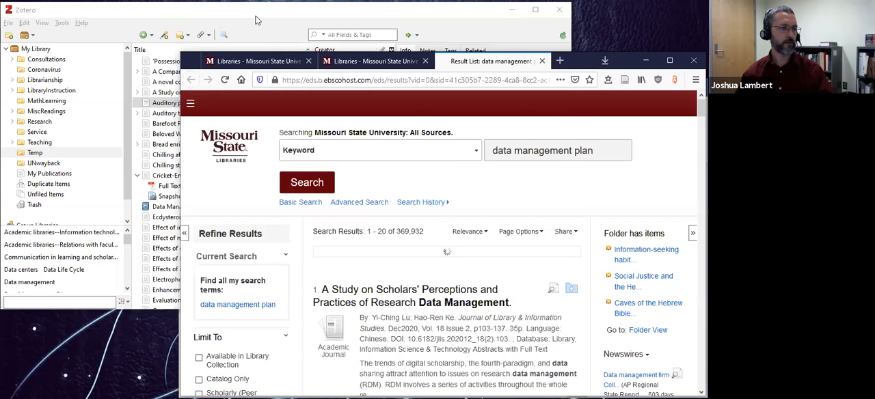
Return to Zotero and attach a stored copy of "Copy of WW1 History worksheet - Chart1.pdf" from the Desktop to the "Auditory pattern recognition" article.
click(255, 20)
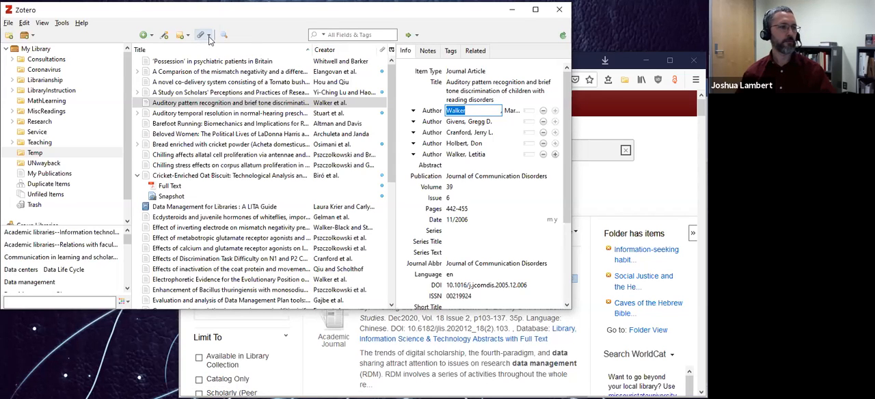
click(210, 38)
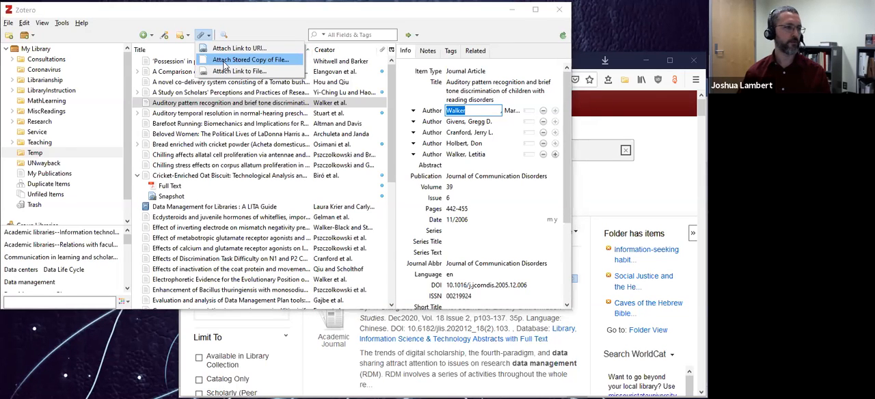
click(224, 61)
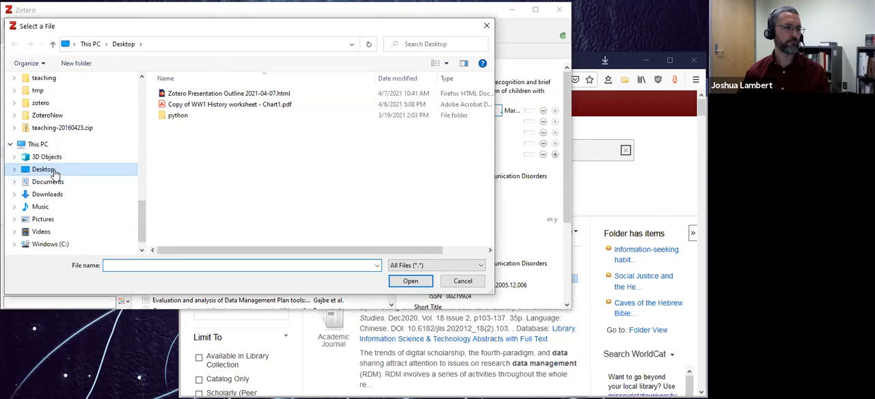
click(203, 105)
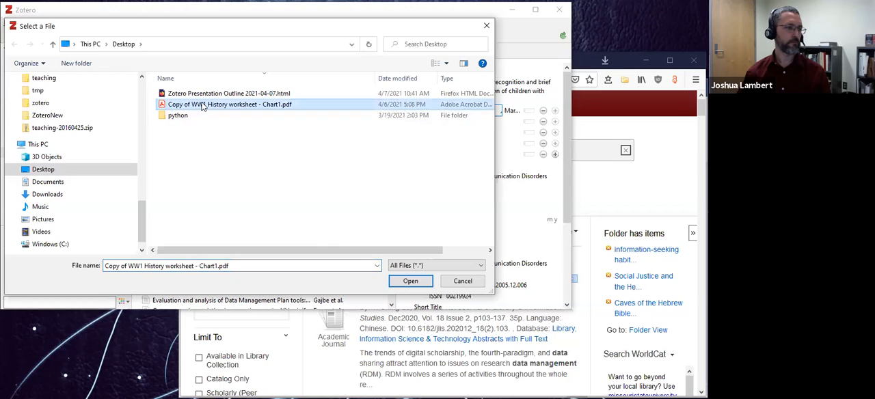
click(411, 282)
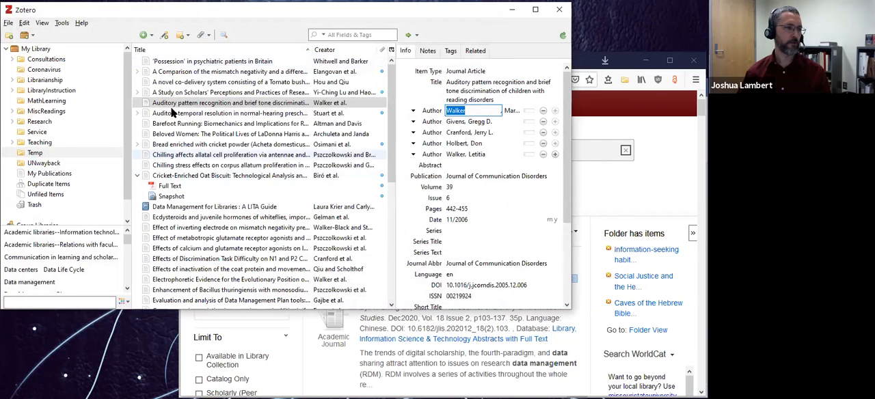
Expand the "Auditory pattern recognition" article to check its PDF attachment, and reselect the article.
click(138, 102)
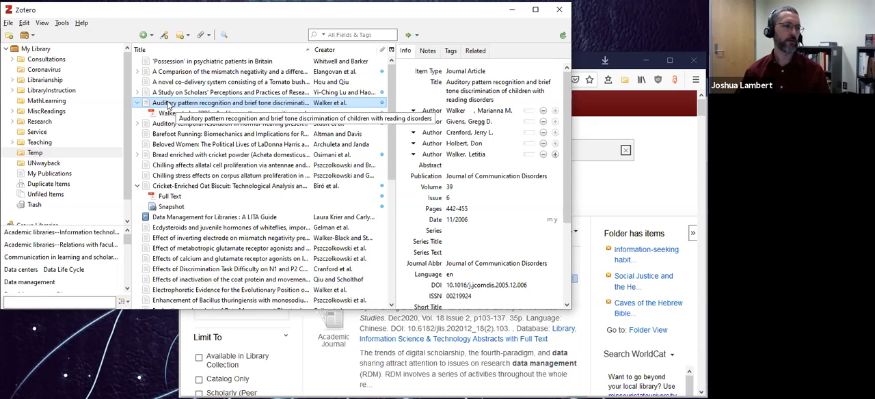
click(202, 113)
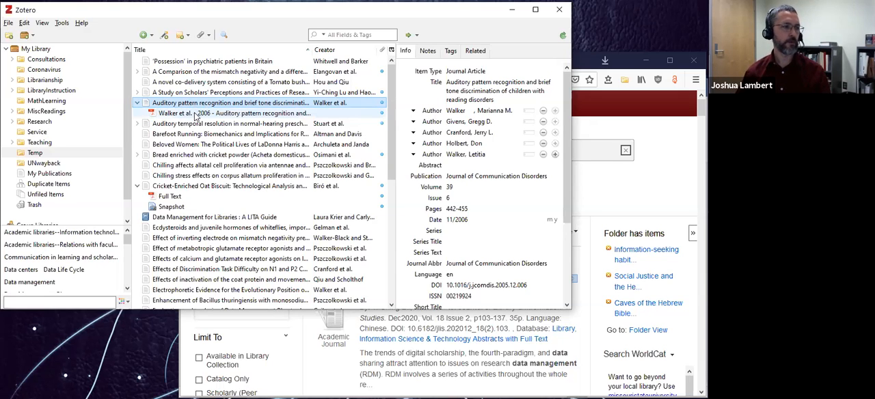
click(196, 103)
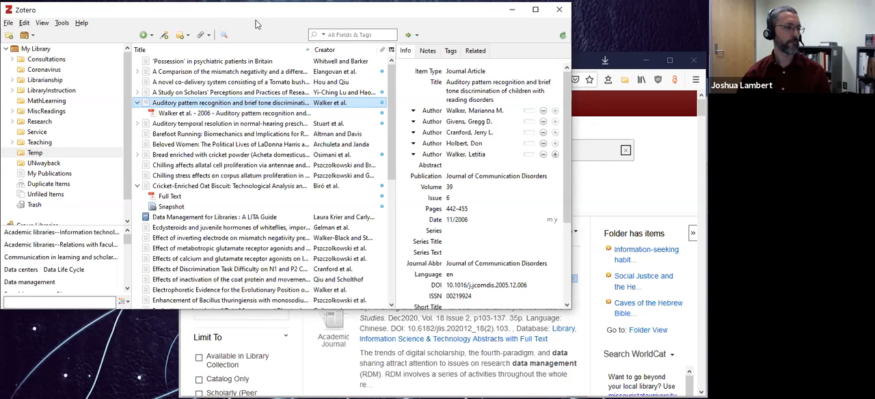
Browse Zotero's Duplicate Items and examine the merge options for "Justificatory Rhetoric for a Female Political Candidate".
click(54, 185)
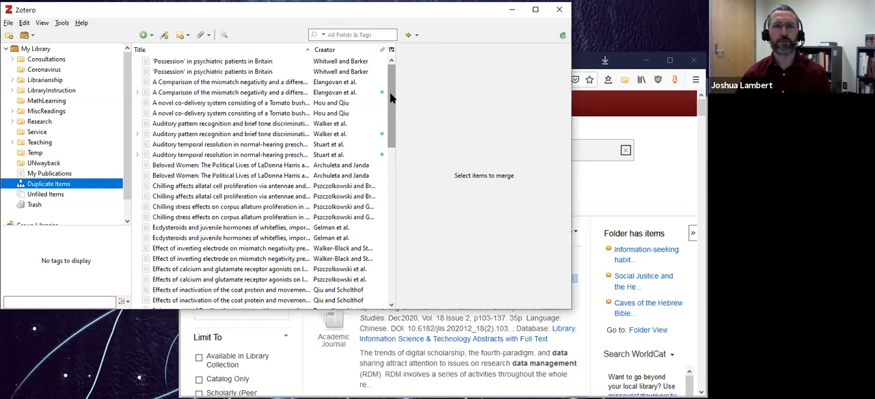
drag(390, 96, 395, 226)
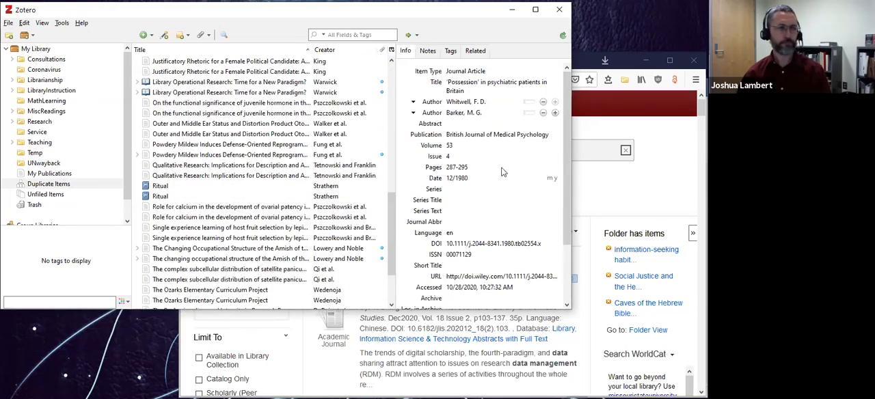
click(238, 72)
scroll(342, 120, up, 1)
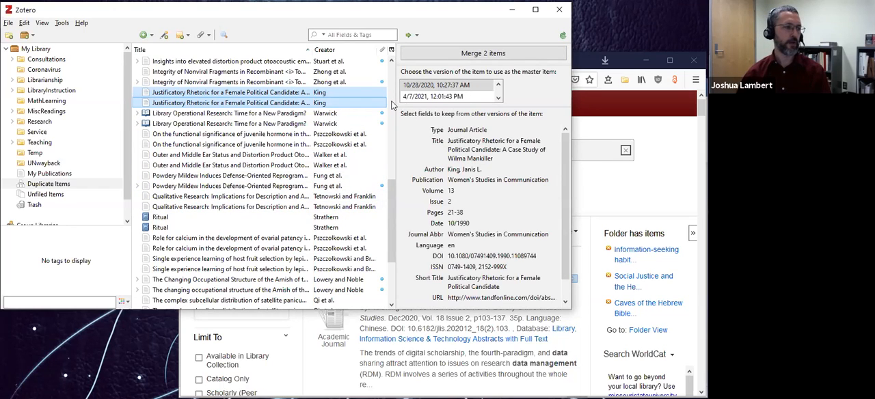
Examine the contents of Unfiled Items, the whole library, and the Consultations, Coronavirus, Librarianship and LibraryInstruction collections.
click(55, 195)
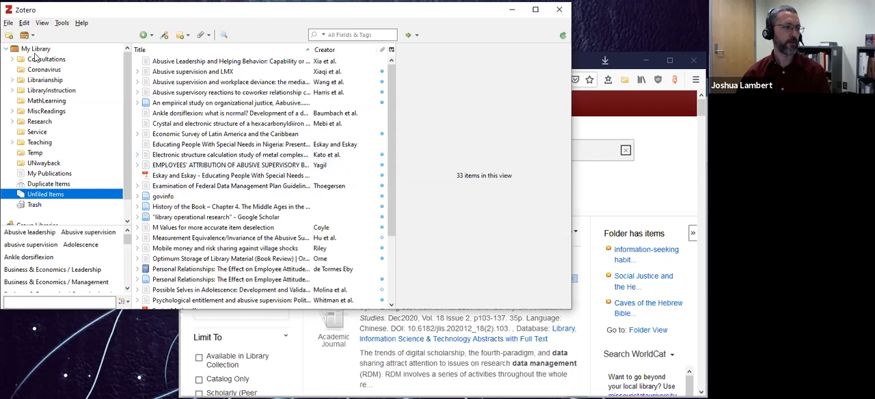
click(36, 51)
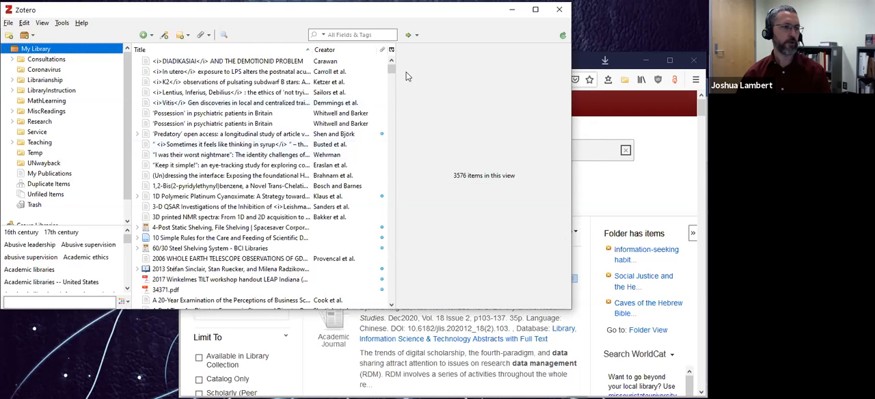
mouse_move(391, 74)
mouse_down()
mouse_move(392, 117)
mouse_move(391, 60)
mouse_up()
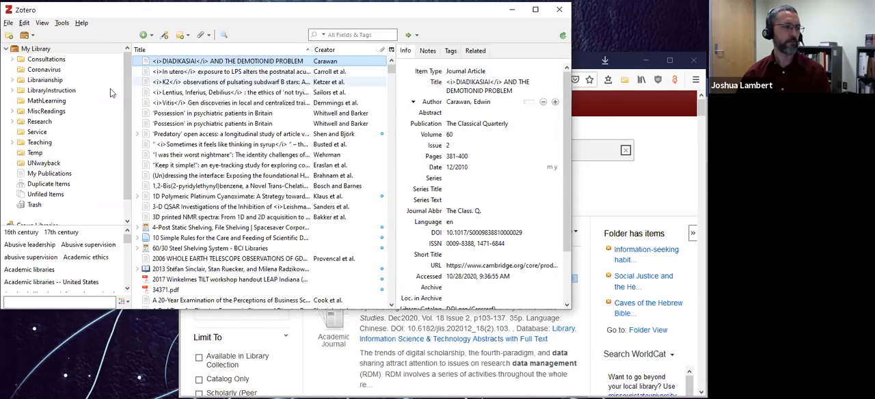
click(39, 60)
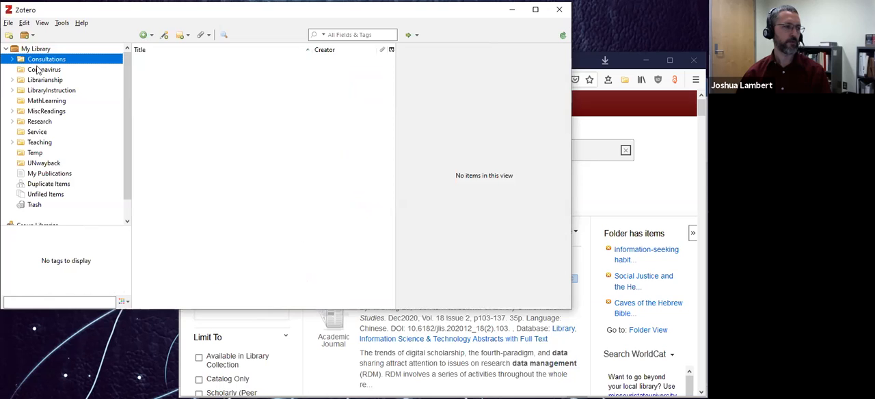
click(41, 71)
click(41, 81)
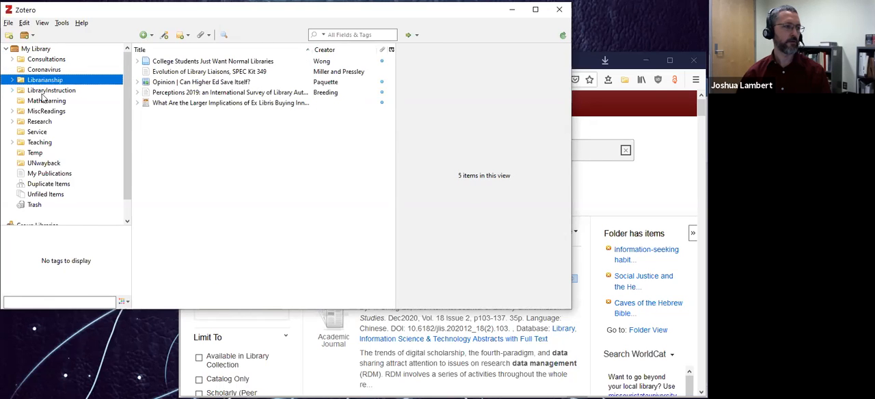
click(42, 91)
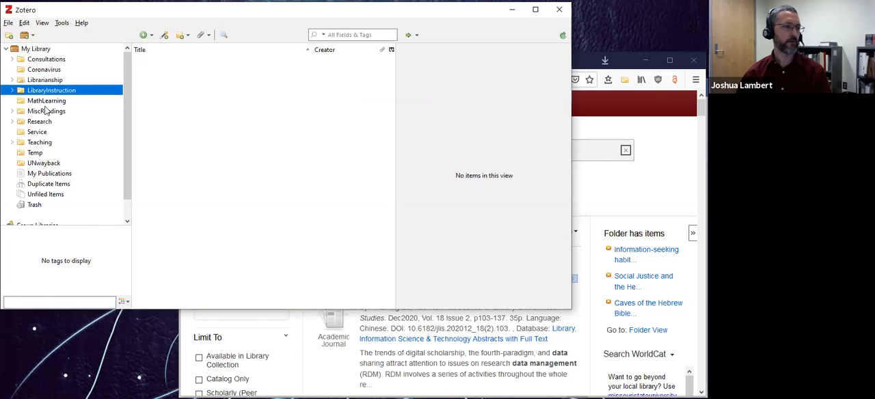
Move "Examination of Federal Data Management Plan Guidelines" from Unfiled Items into the Temp collection, and open that collection to check it.
click(44, 197)
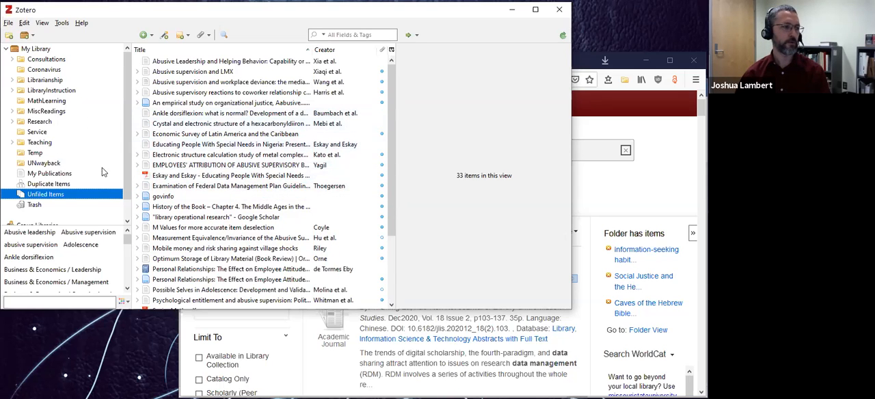
click(183, 186)
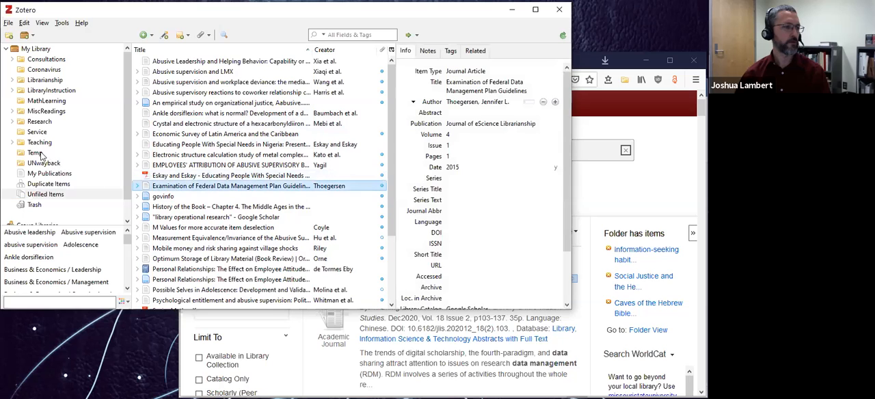
drag(41, 156, 41, 157)
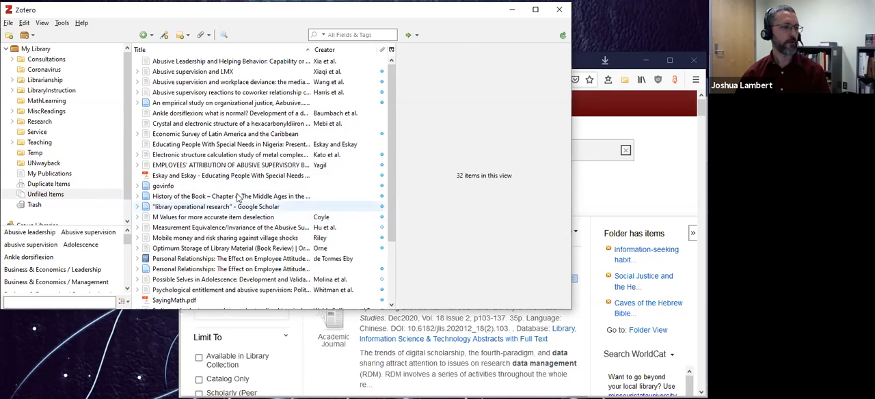
click(35, 152)
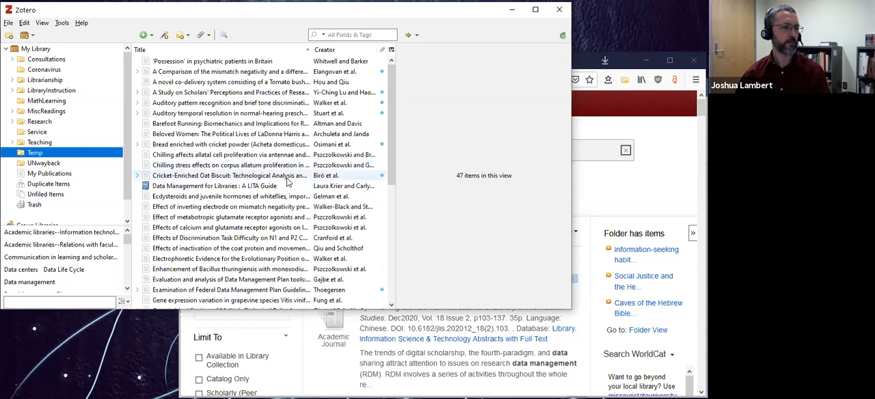